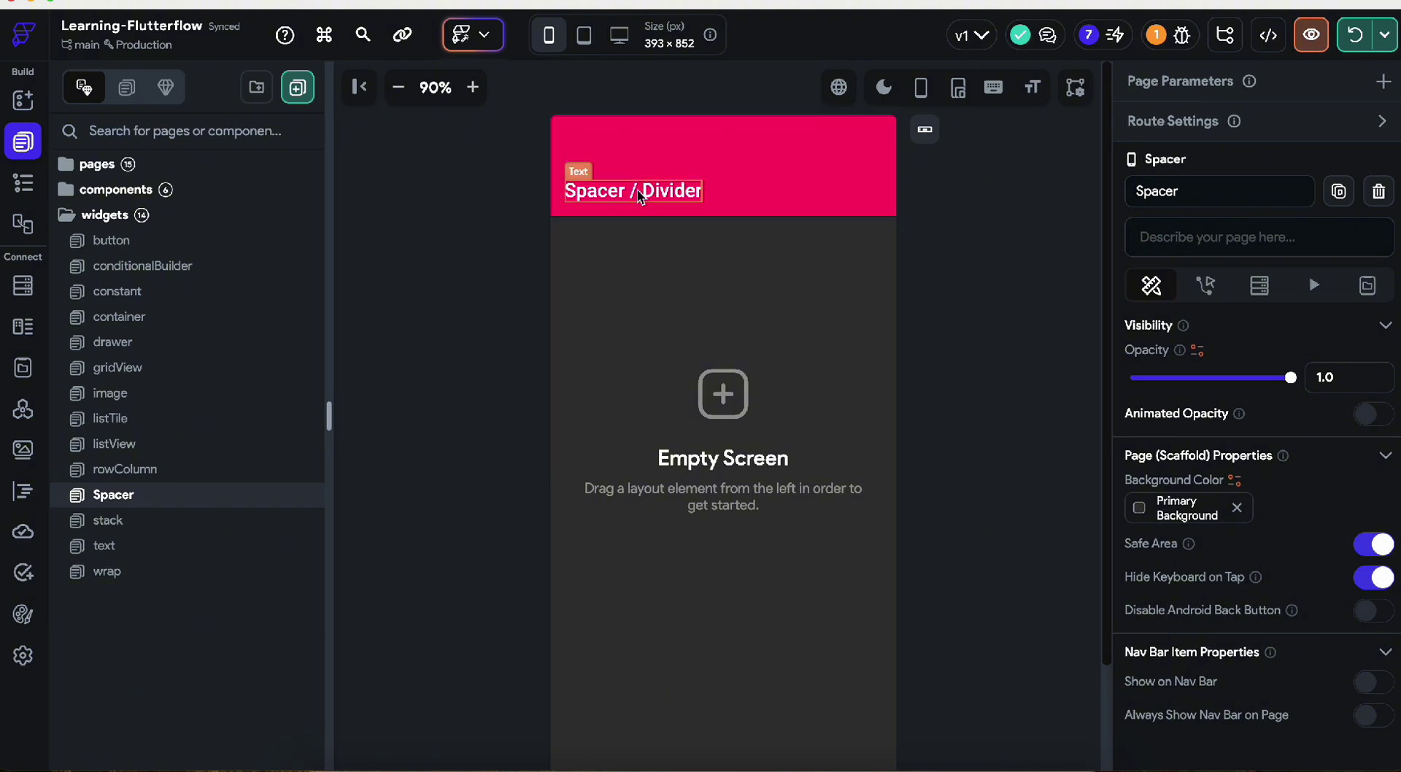
Step: Look through the layout elements in the widget palette and search it for "spa"
click(31, 106)
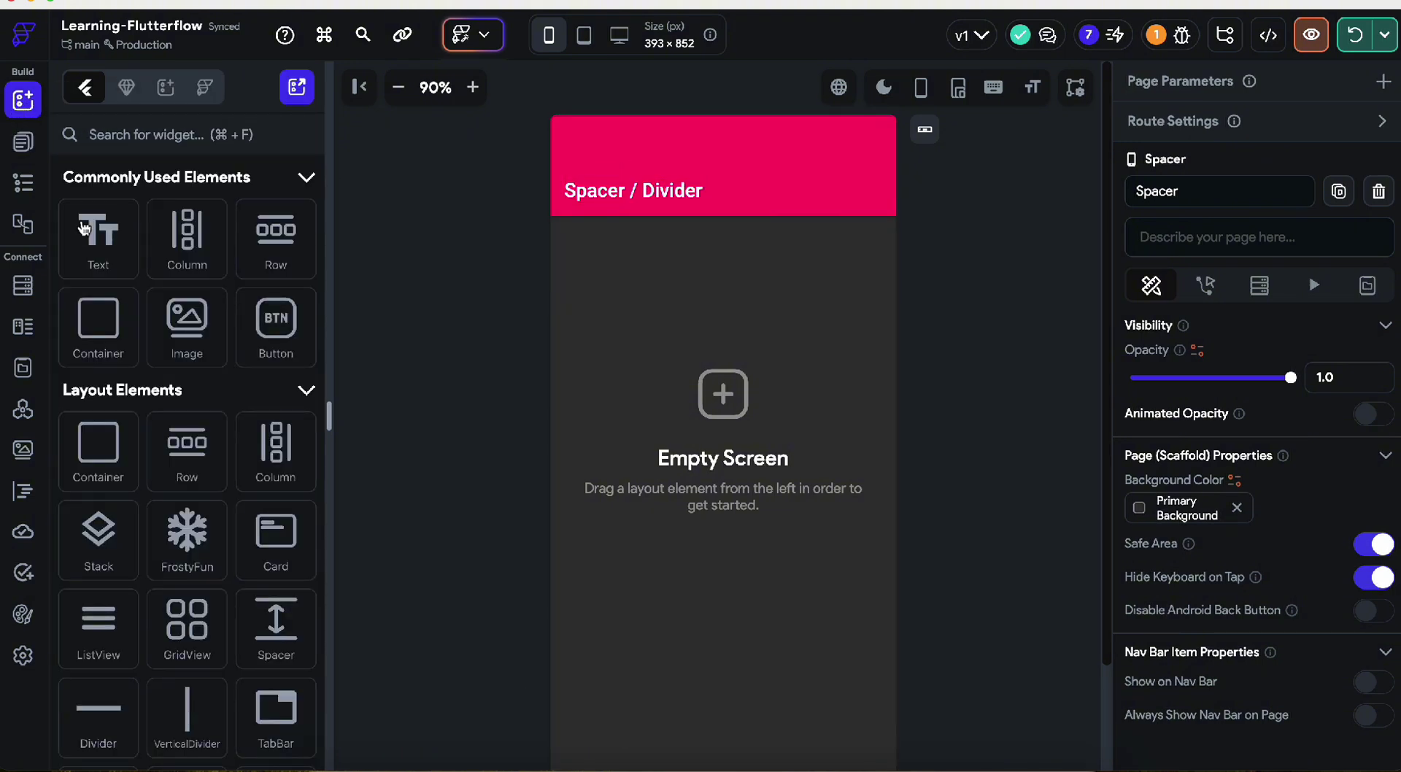
scroll(157, 398, down, 4)
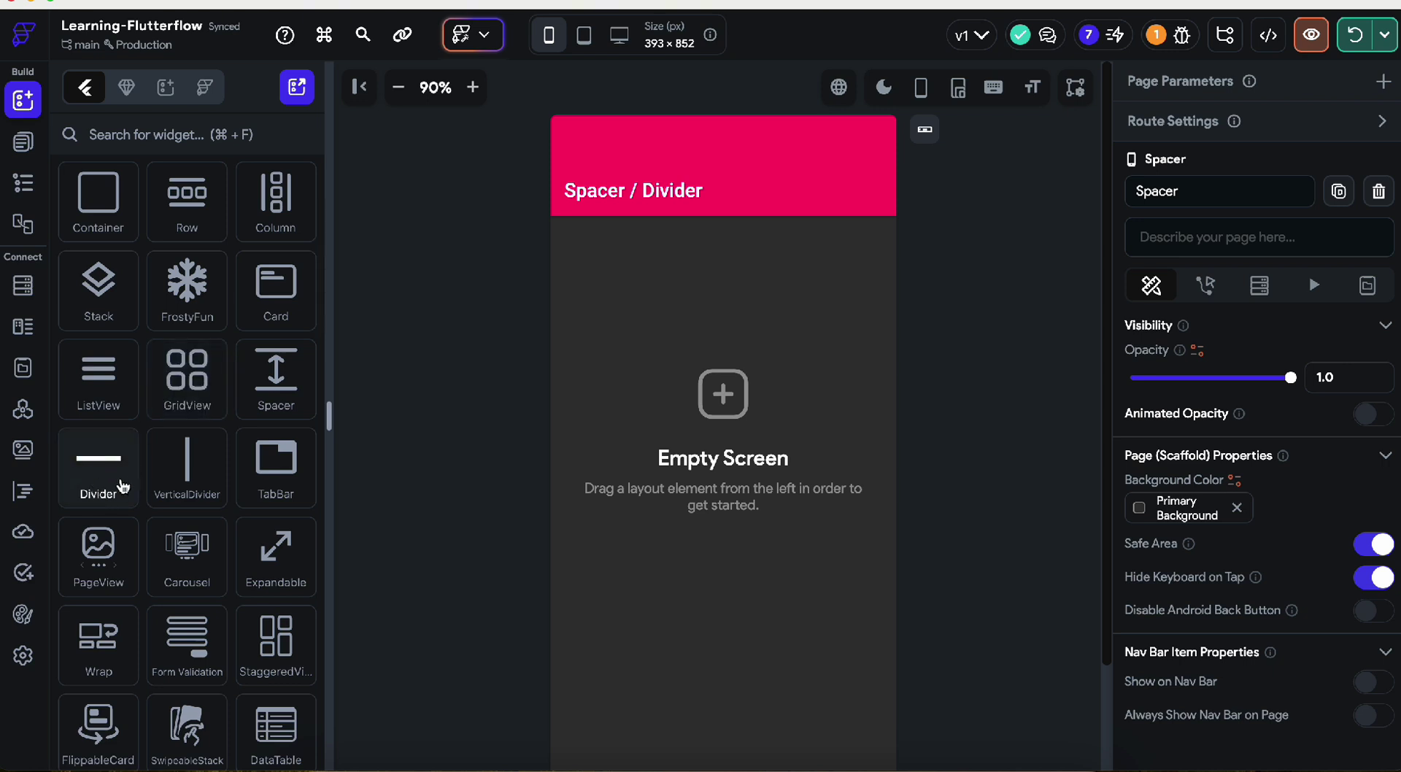
scroll(170, 487, down, 4)
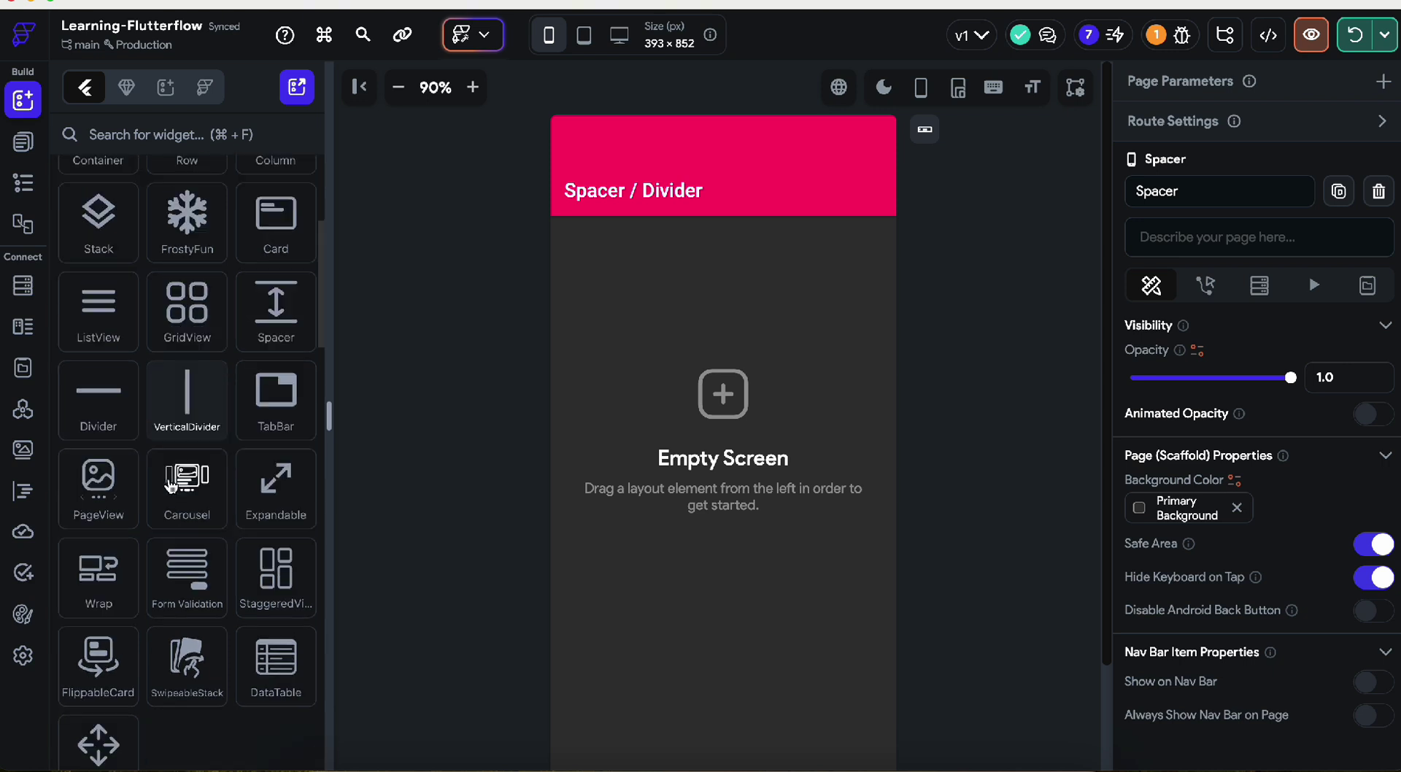
scroll(197, 402, up, 7)
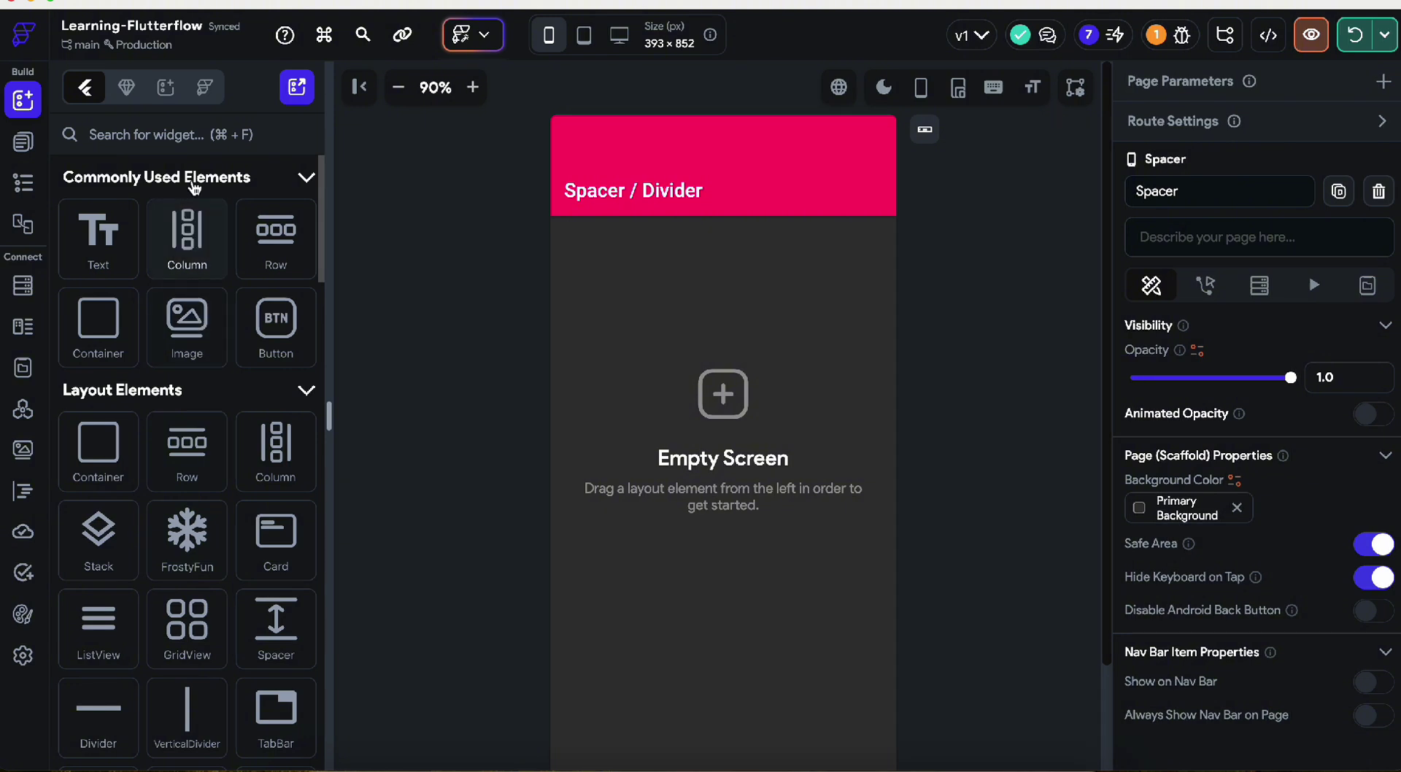
click(187, 141)
text(spa)
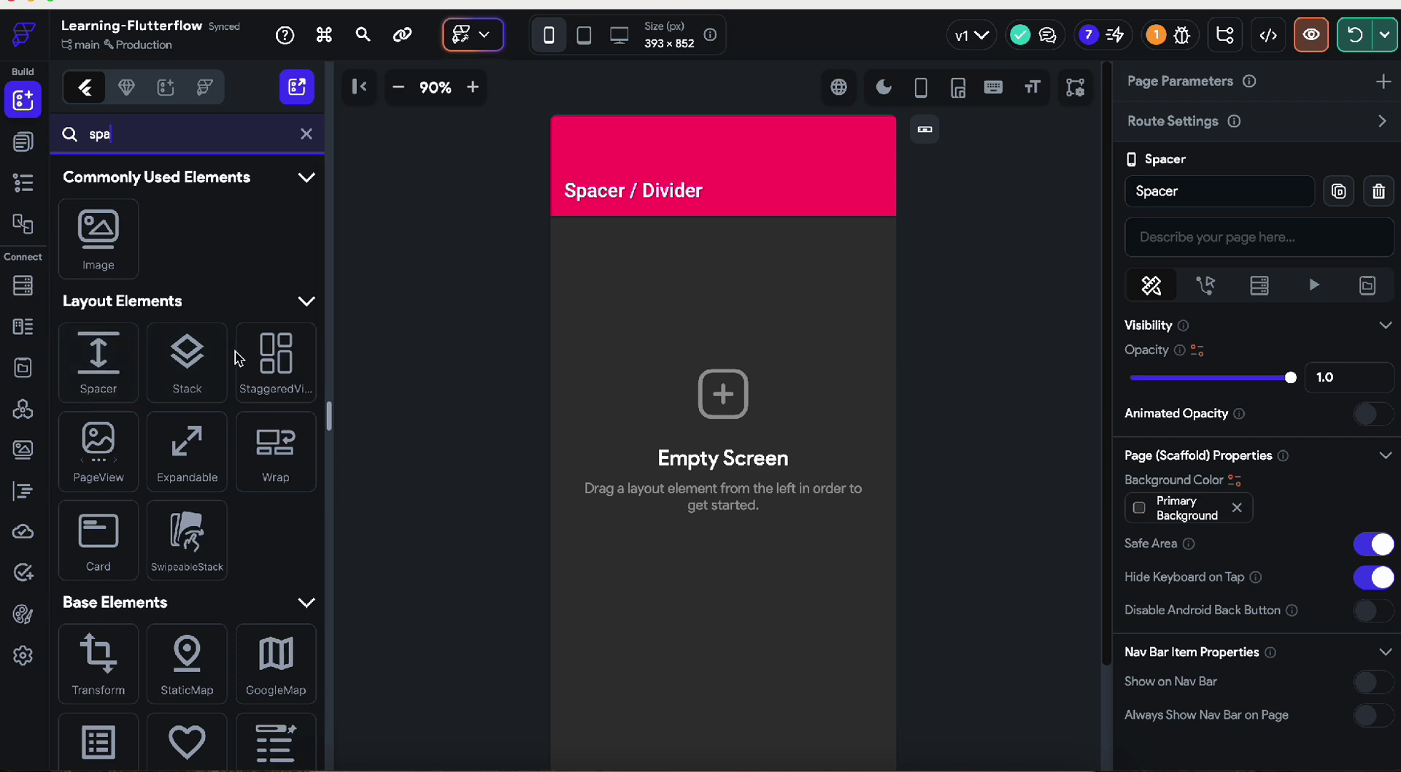
click(305, 136)
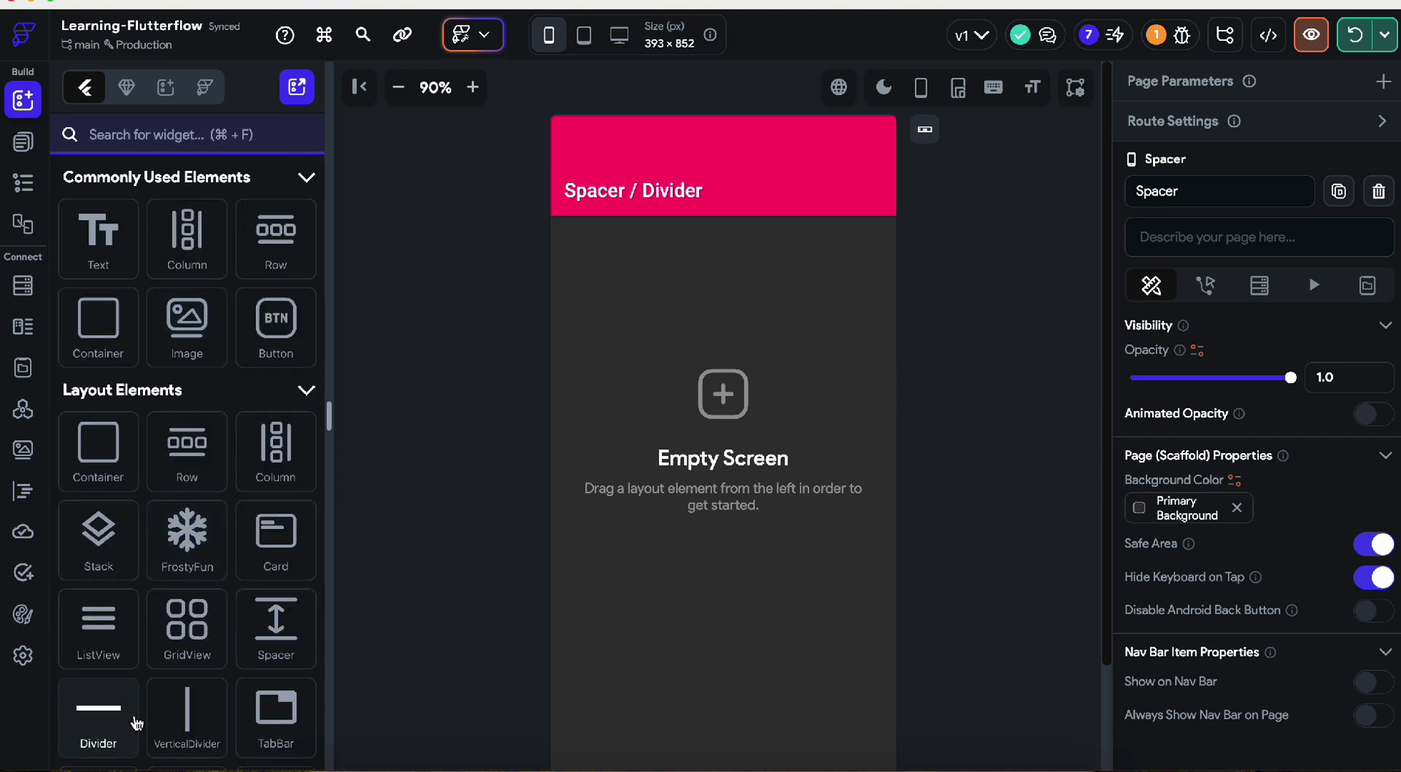
scroll(135, 723, down, 2)
click(698, 550)
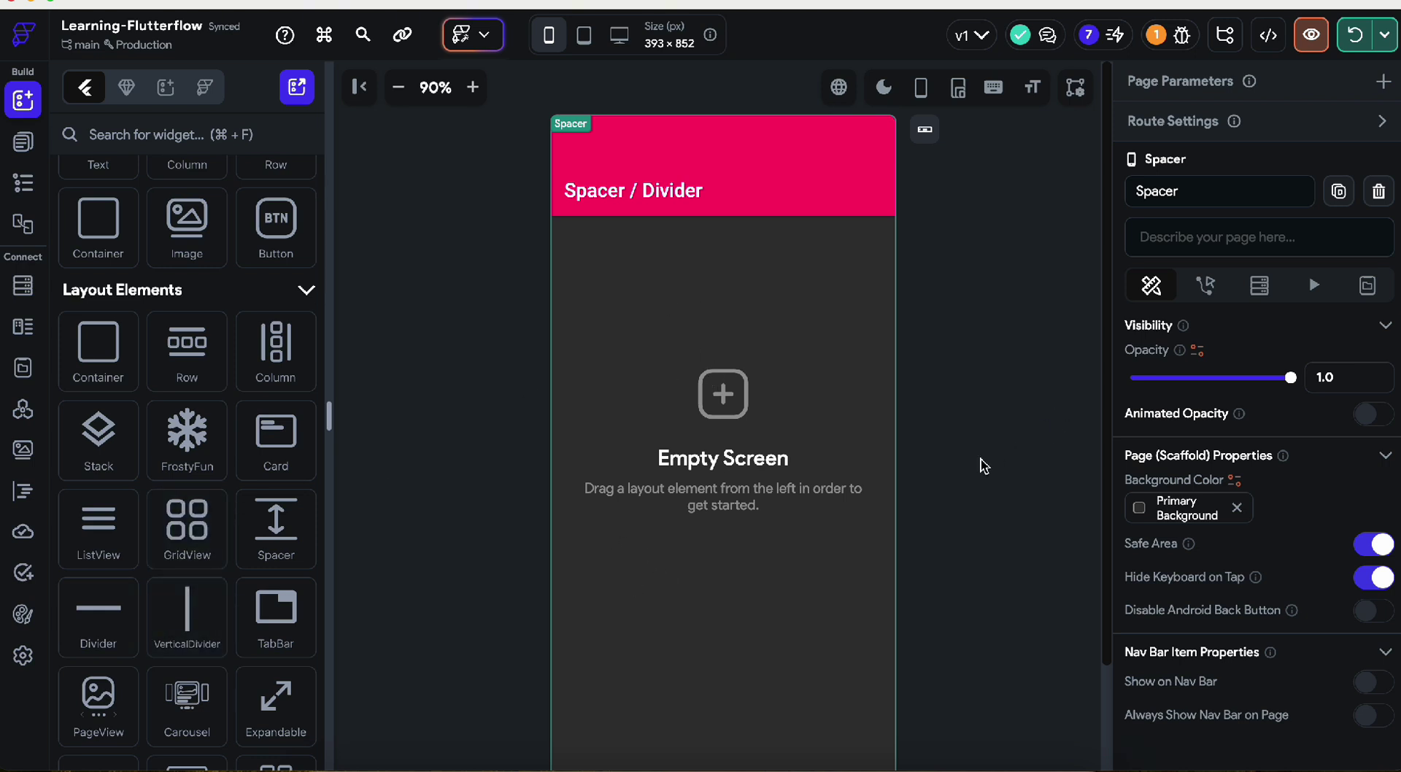
right_click(690, 365)
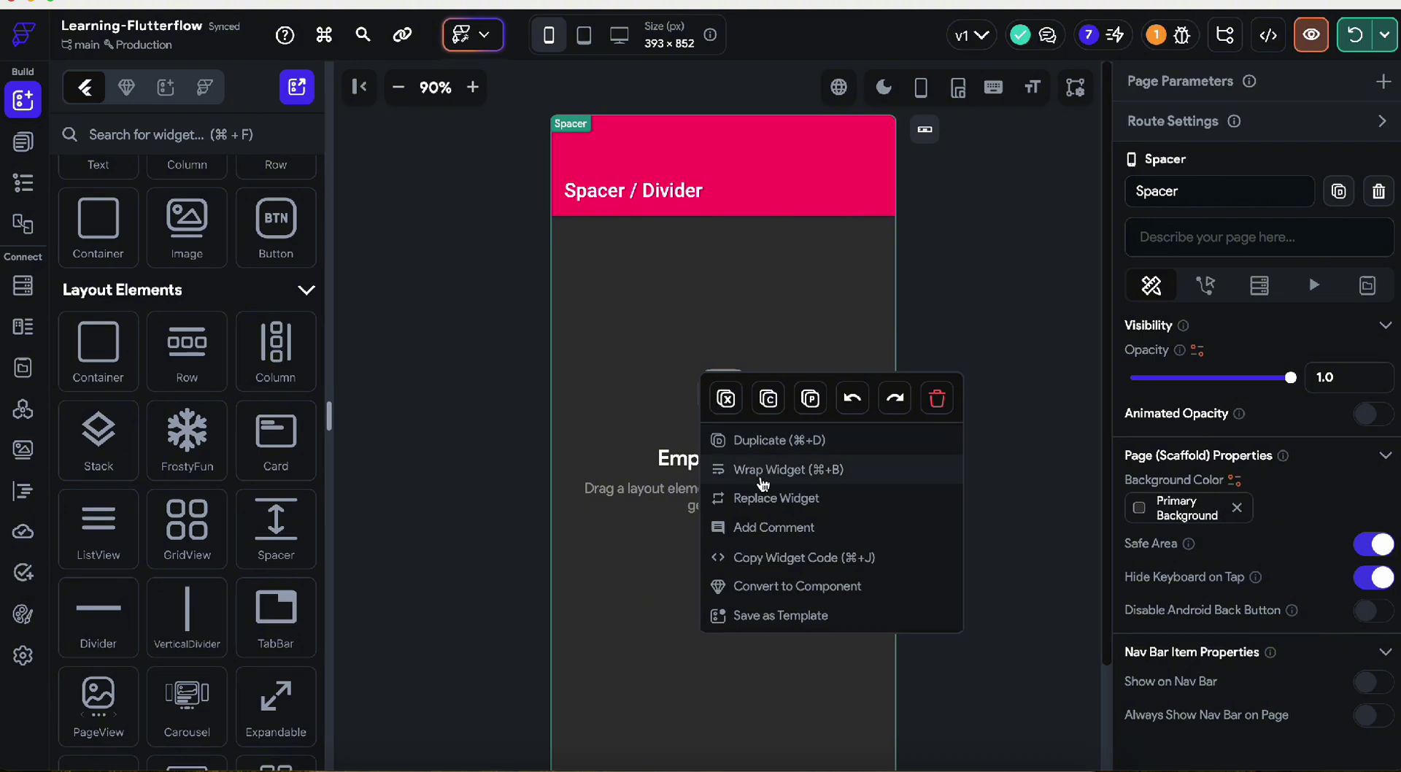
click(642, 318)
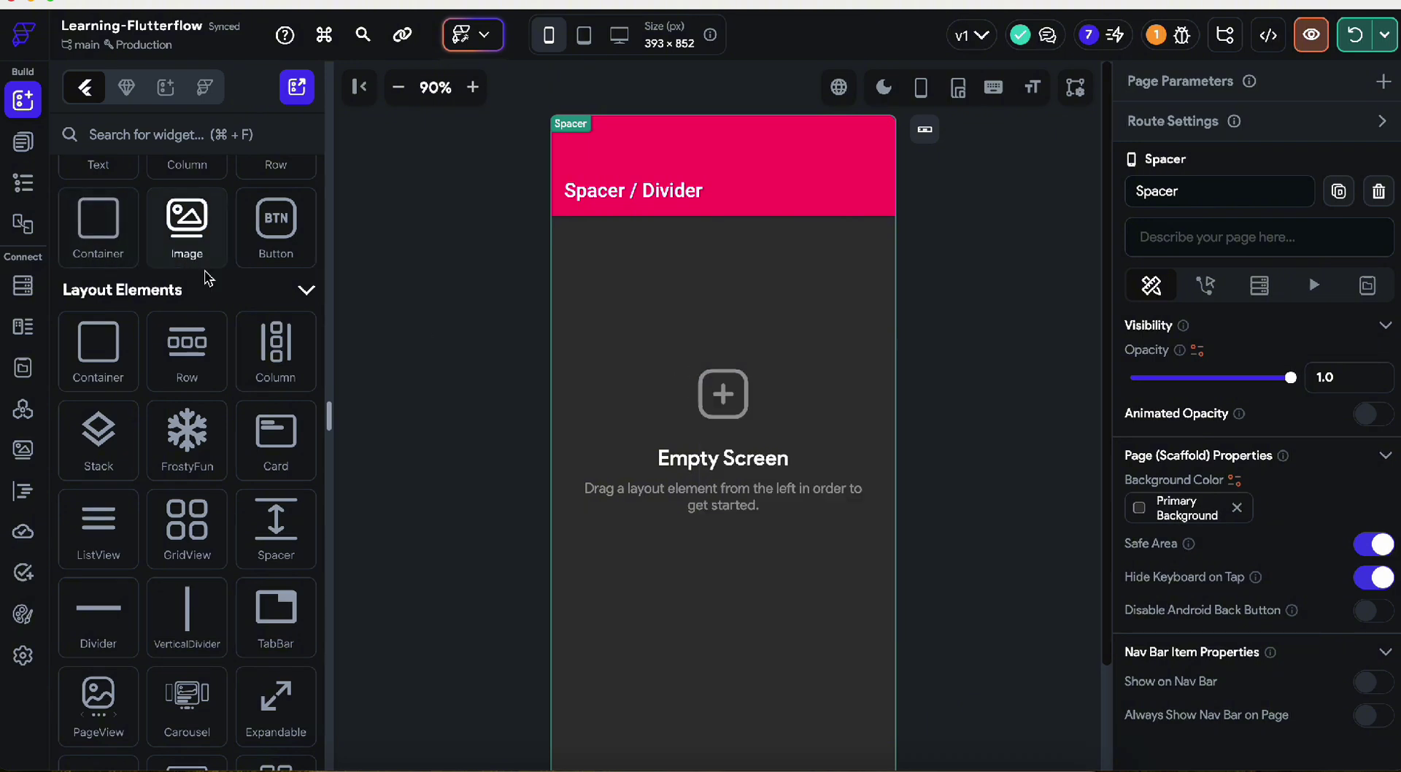
Step: Add a Column to the empty Spacer page and insert a Container inside it
drag(311, 368, 658, 347)
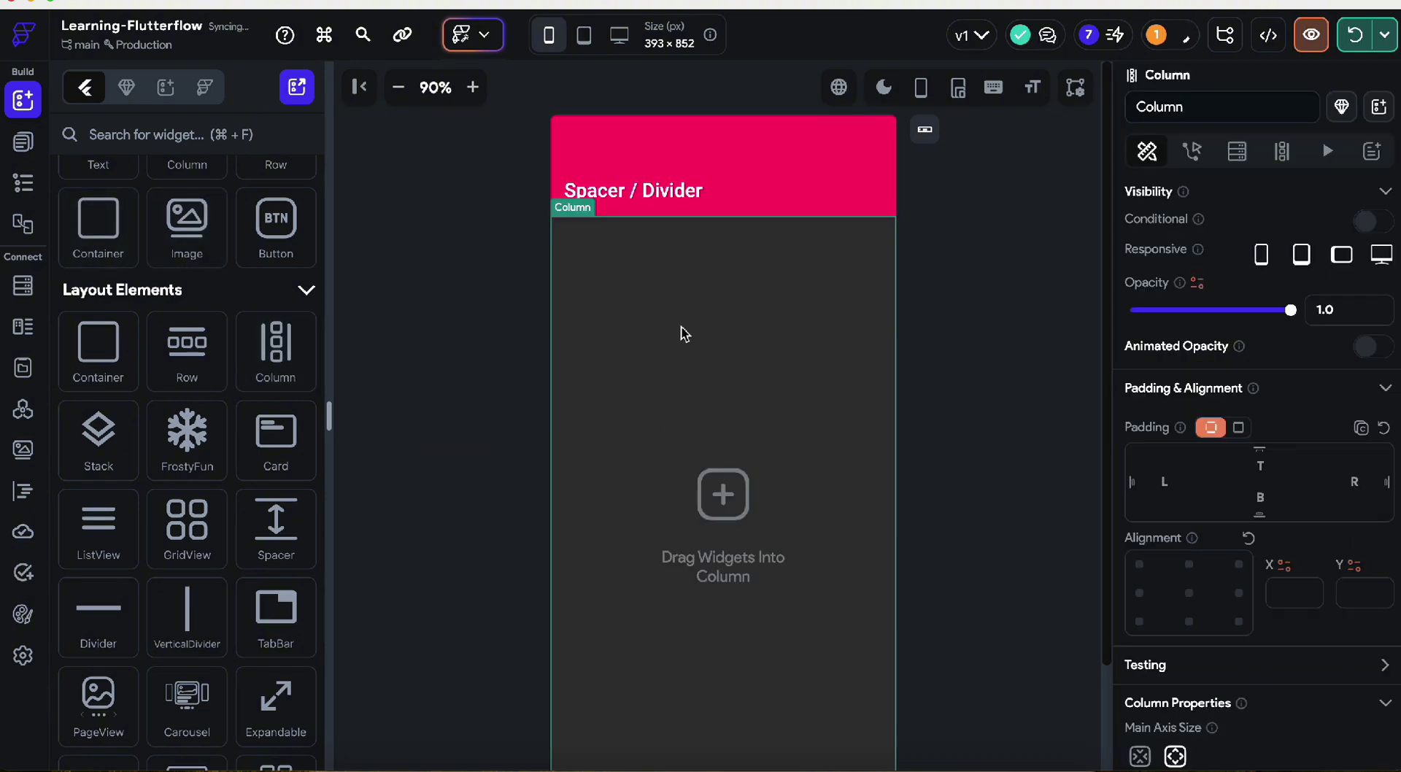
right_click(684, 334)
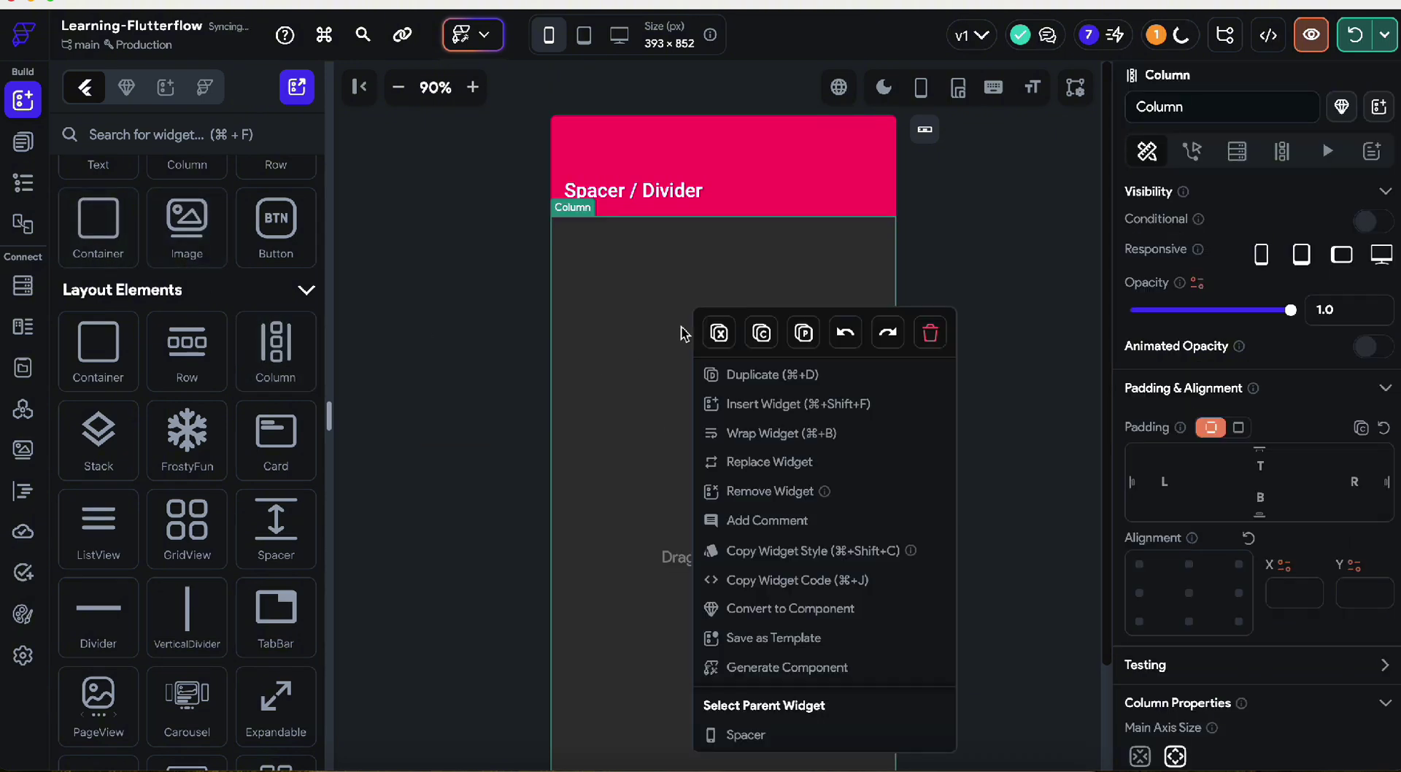
click(760, 412)
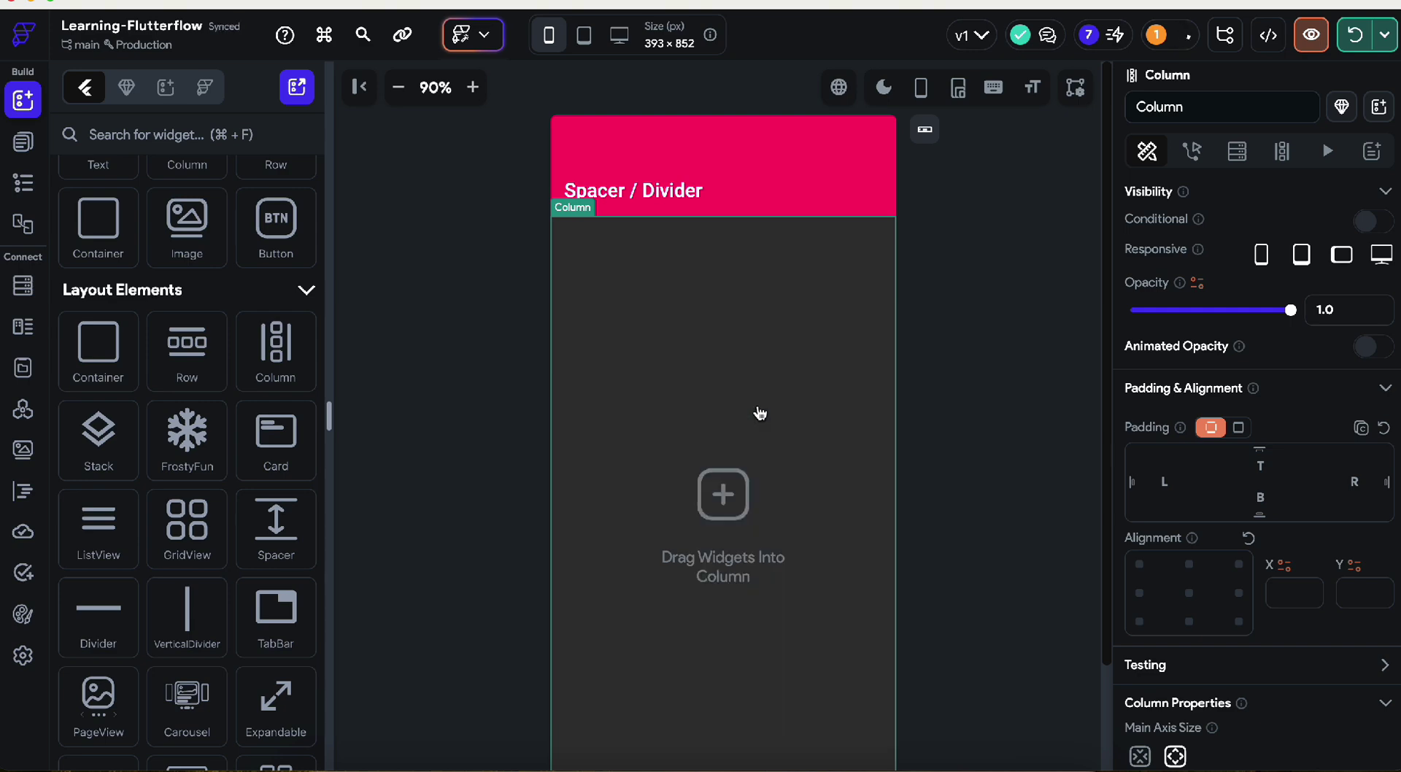
click(623, 226)
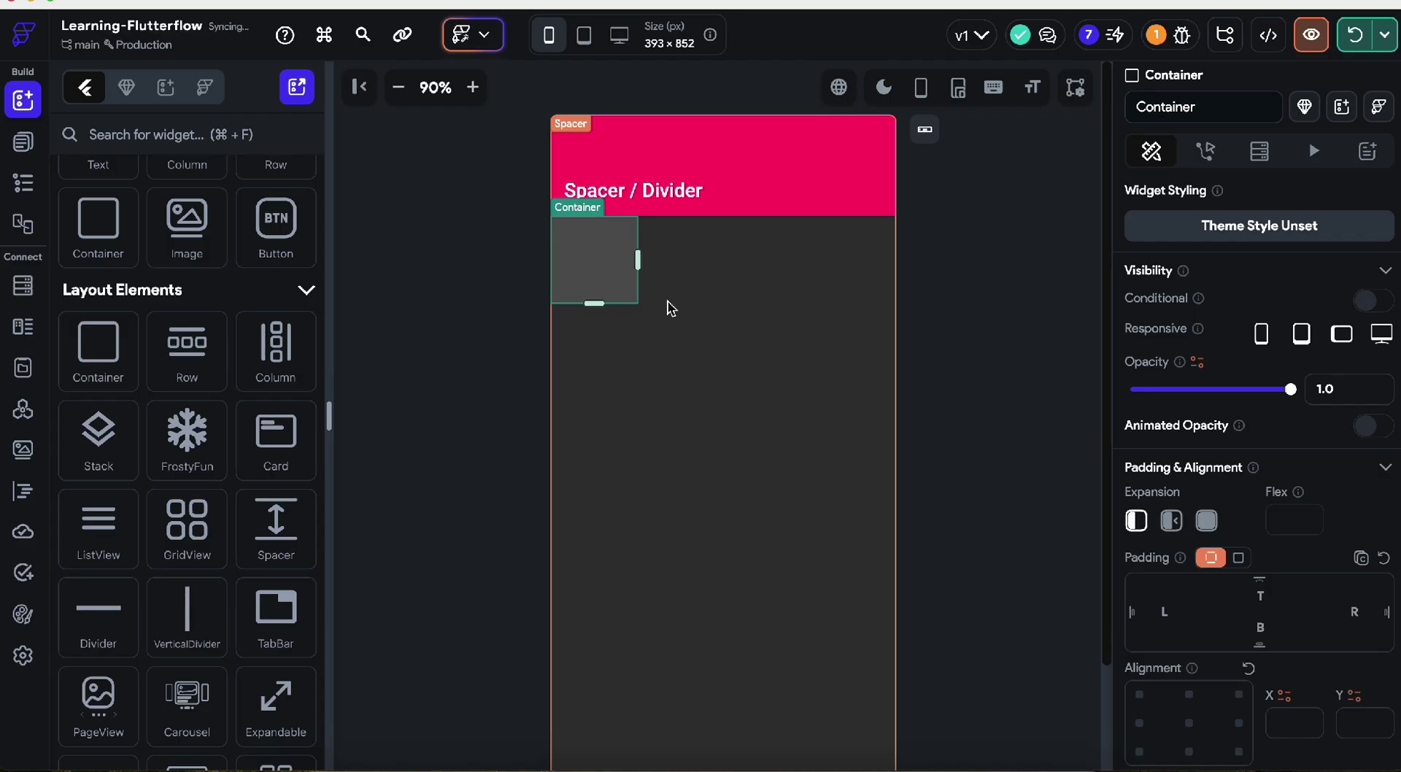
Step: Set the container's width to infinite so it spans the full width of the column
scroll(1276, 642, down, 5)
scroll(1276, 642, down, 3)
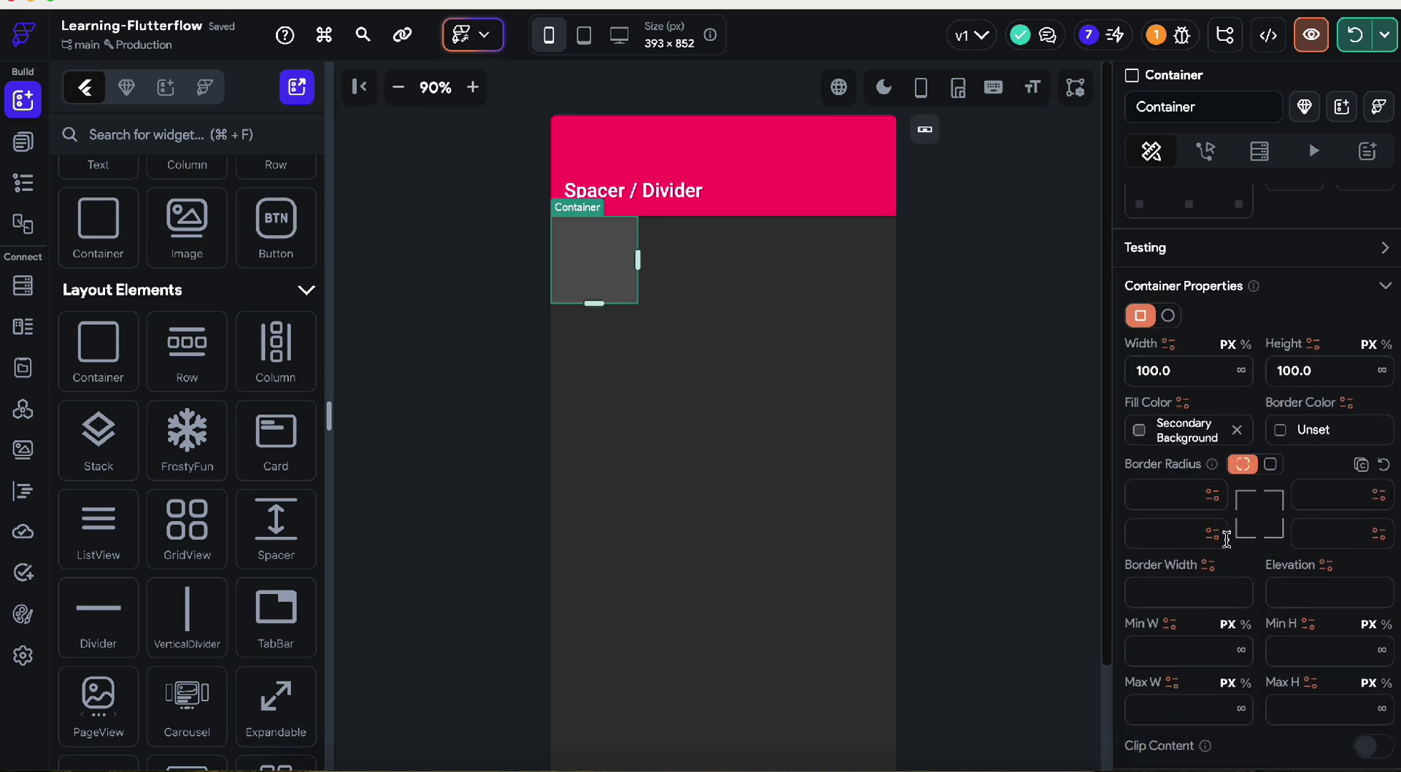
click(1241, 370)
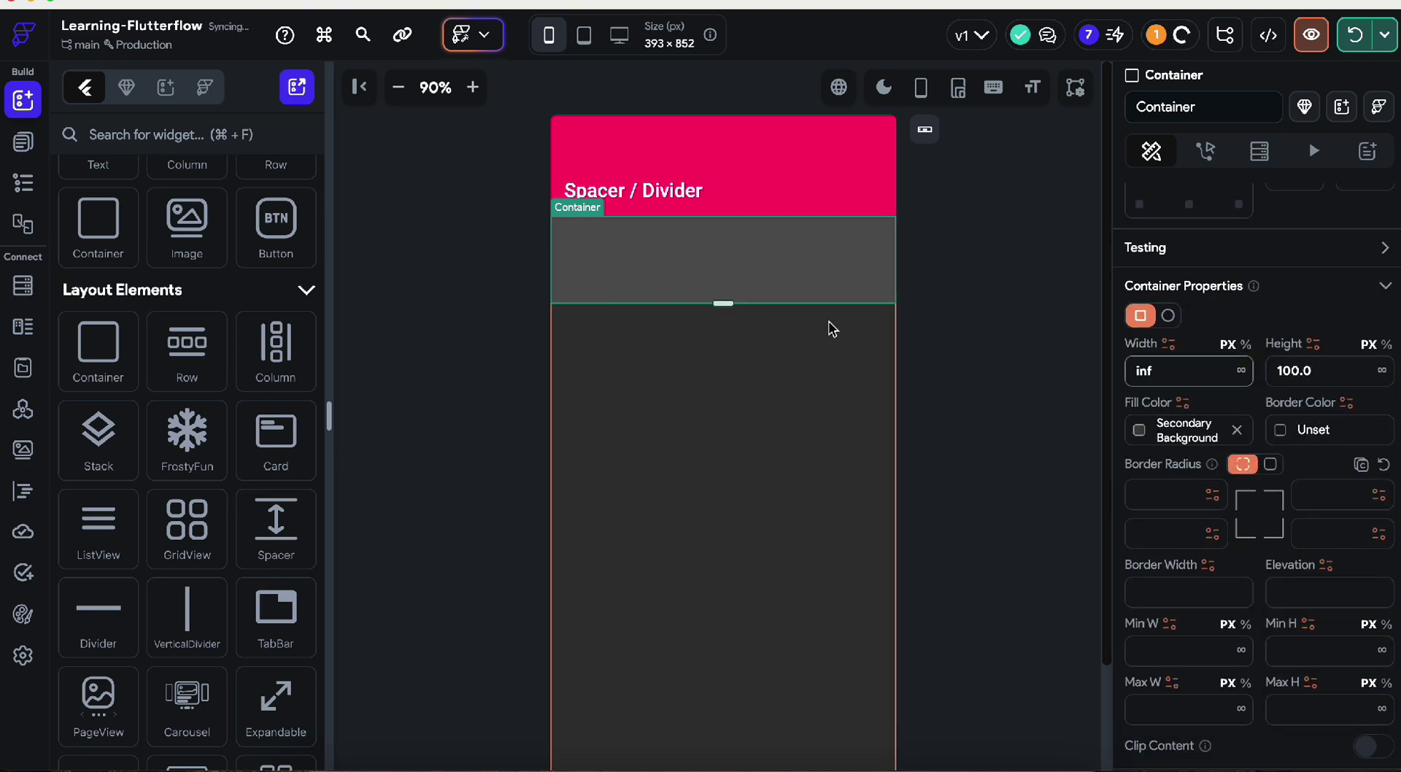
Step: Apply a uniform padding of 12 to all sides of the column
click(728, 390)
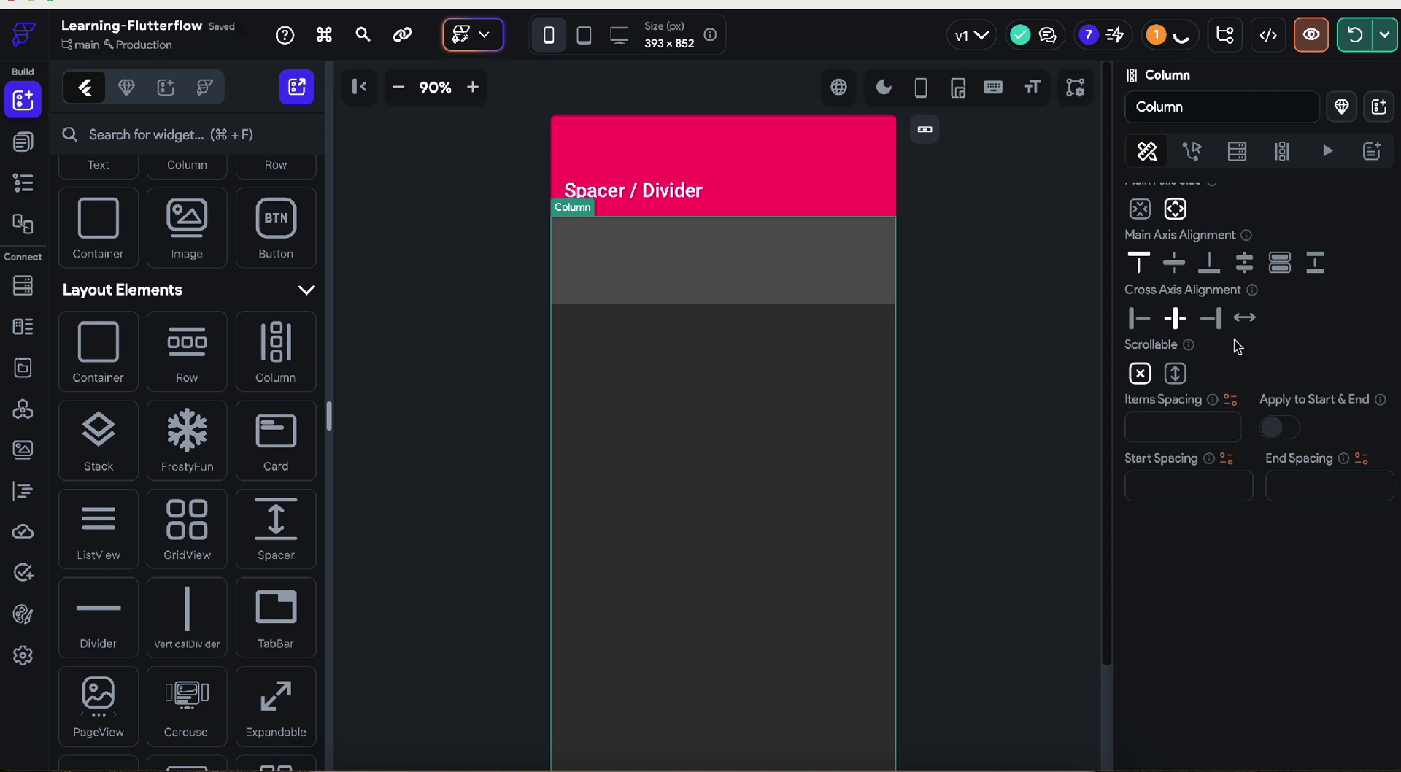
scroll(1238, 348, up, 5)
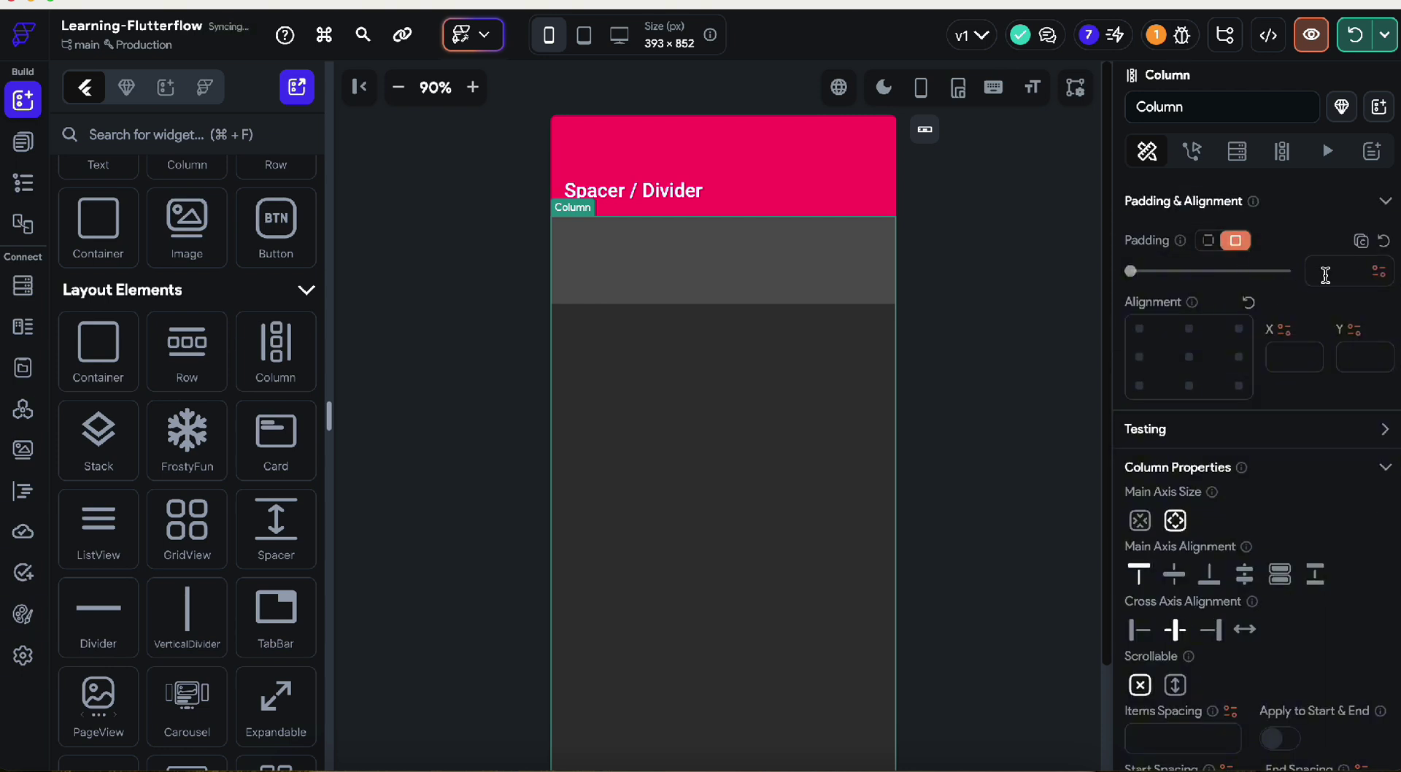
click(950, 289)
click(810, 292)
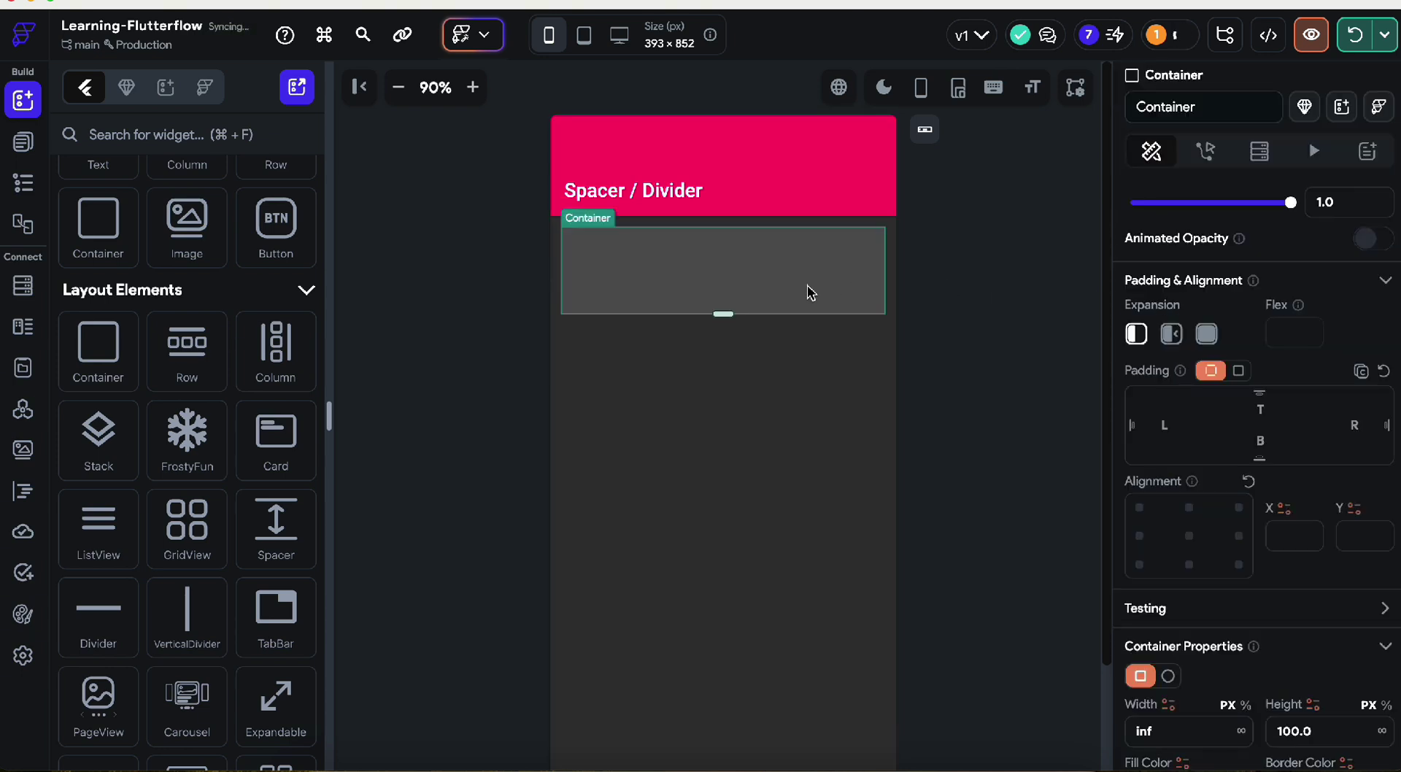
Step: Add a Divider to the column below the container and color it with the Primary Text theme color
click(747, 348)
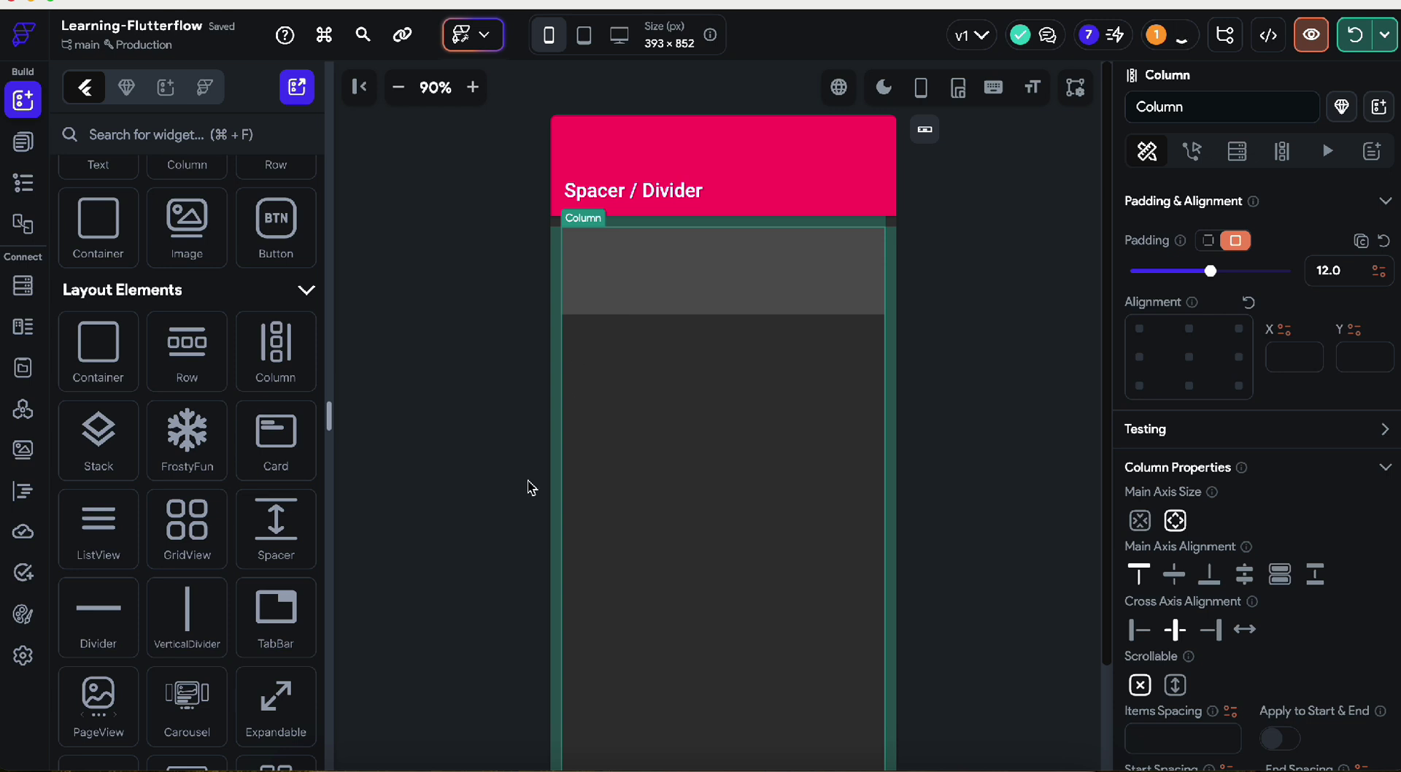
drag(98, 609, 664, 406)
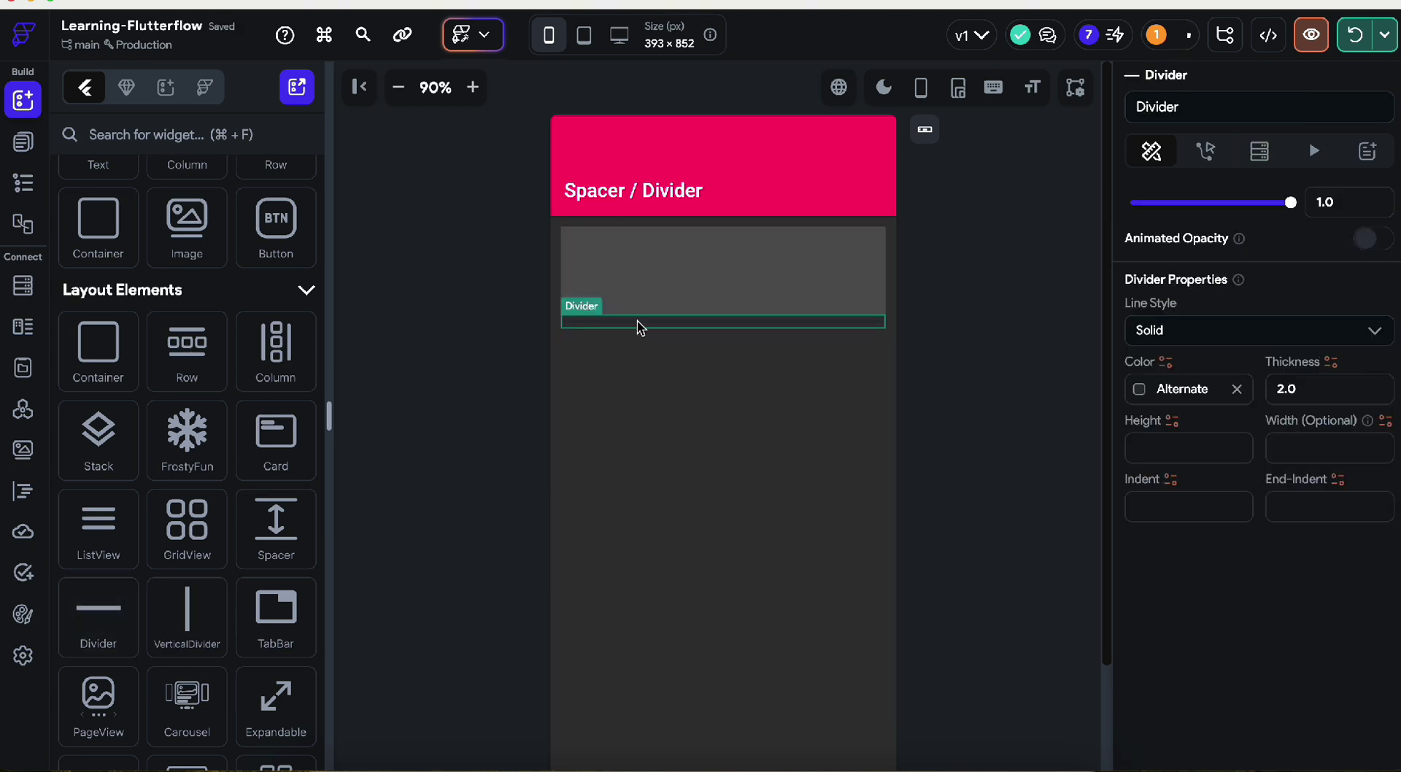
click(1144, 396)
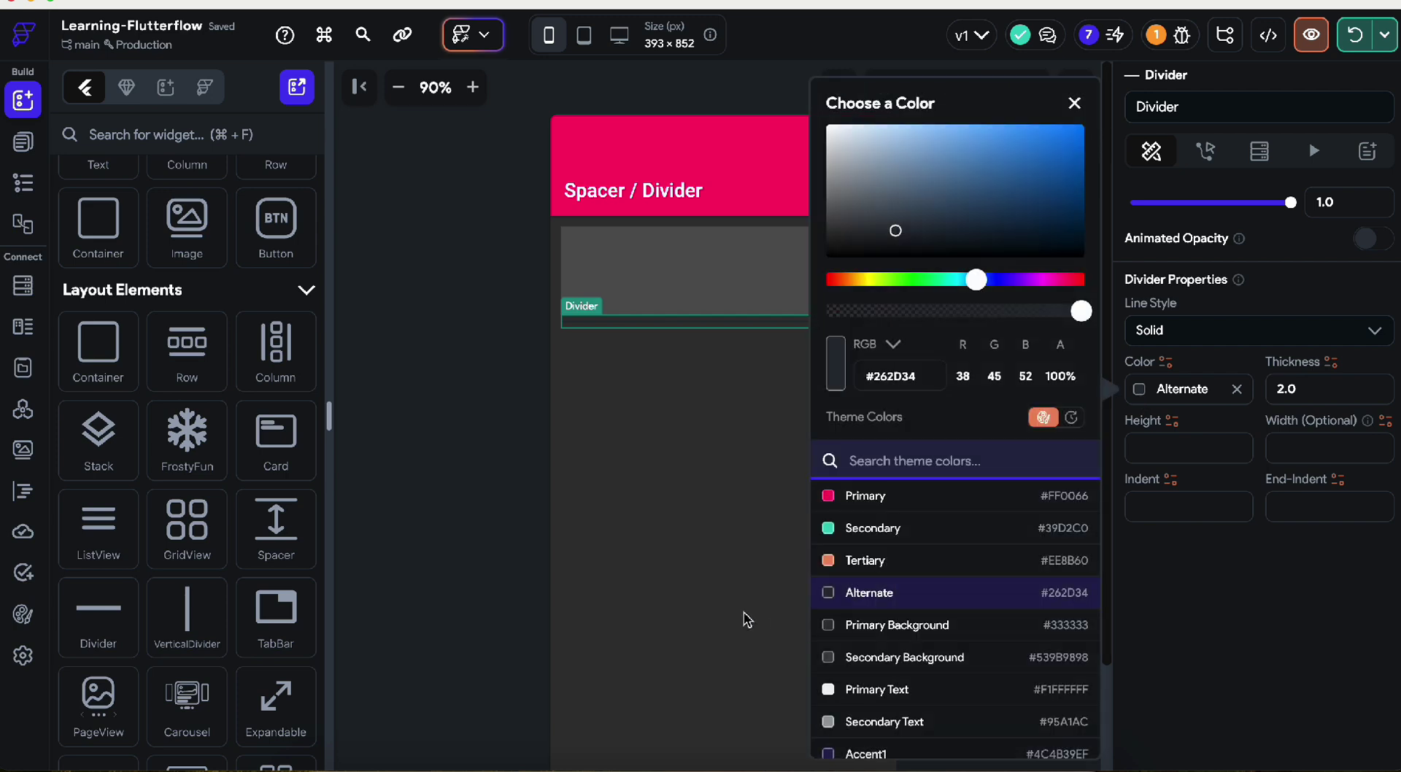
click(867, 690)
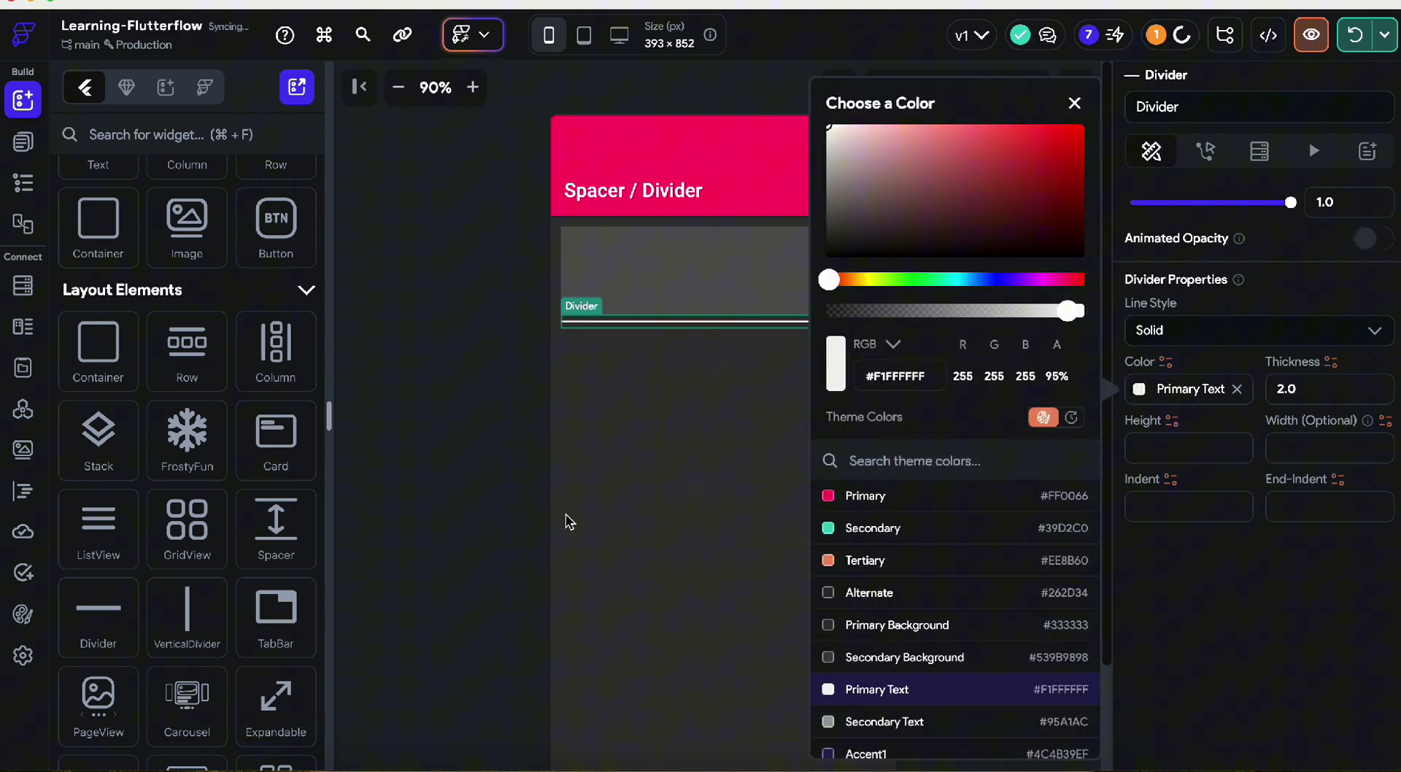
click(475, 418)
Step: Make the divider's white color more transparent, #4affffff, and set its thickness to 1
click(1153, 389)
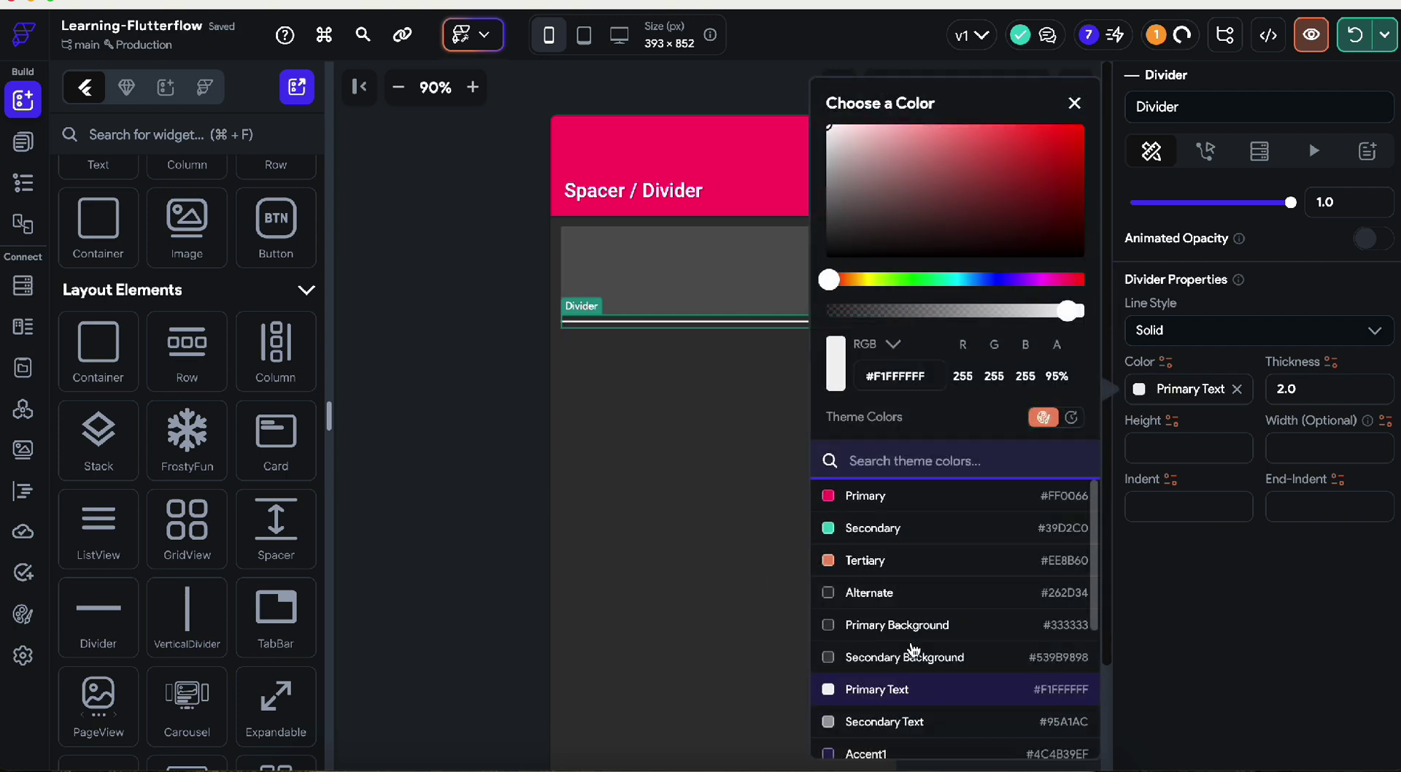
drag(1000, 312, 906, 325)
click(1249, 595)
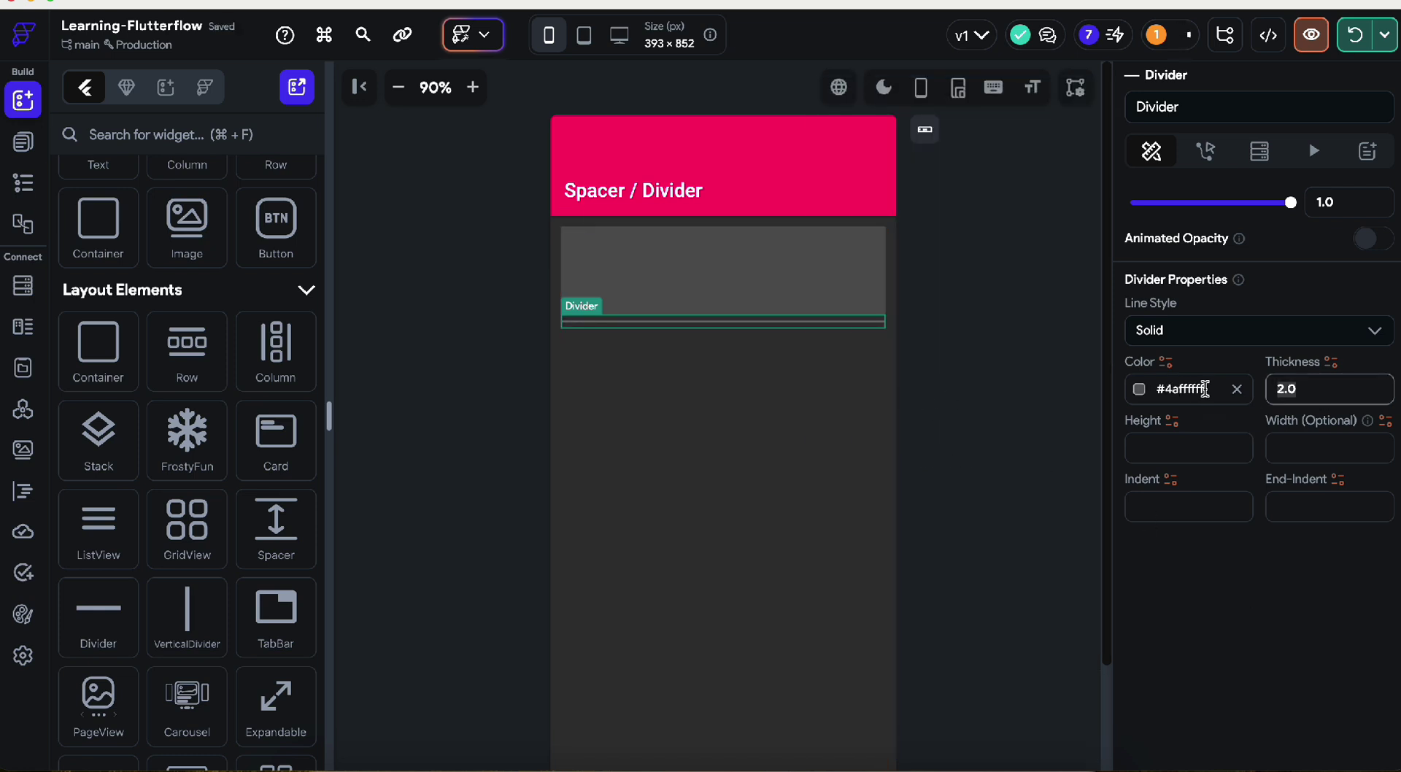
text(1)
click(954, 357)
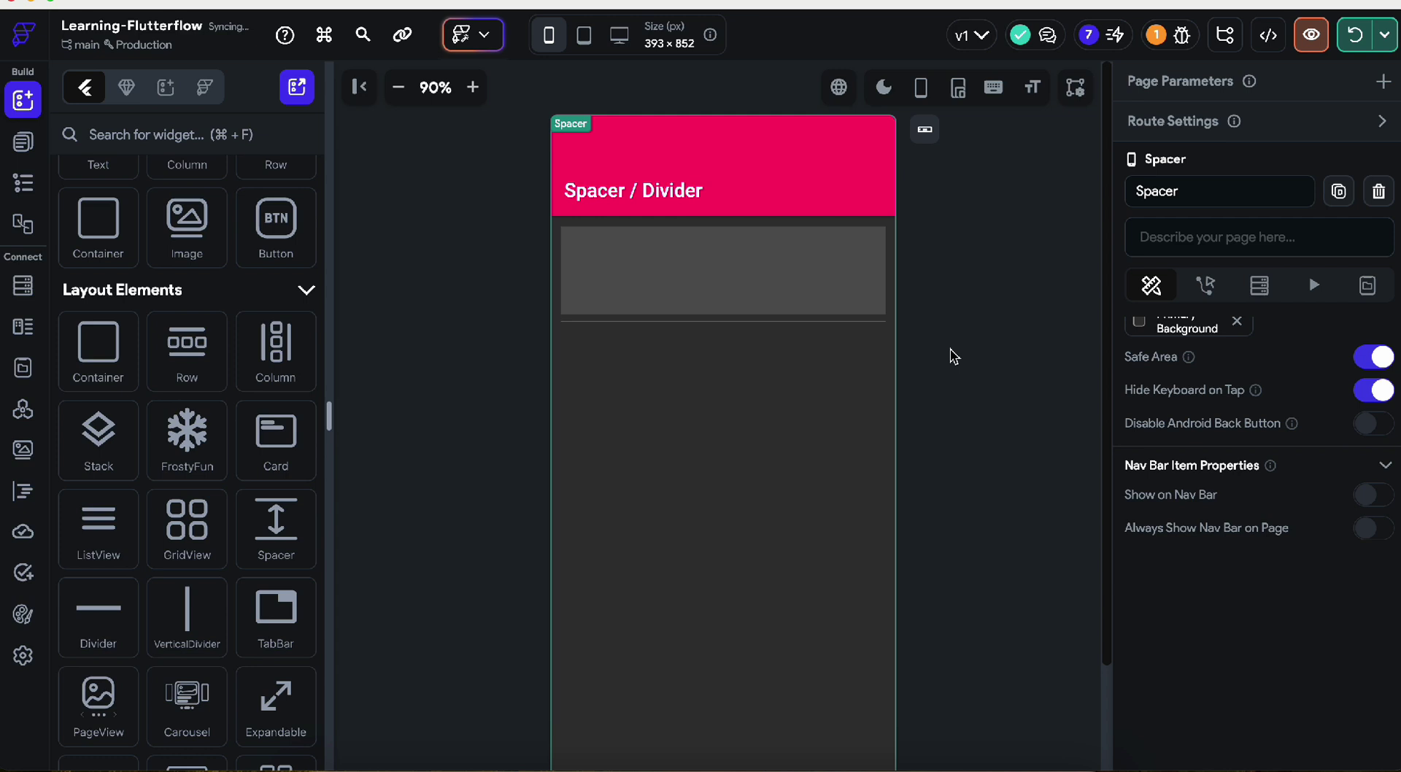
Step: Set the container's height to 50 px
click(749, 295)
scroll(1249, 635, down, 4)
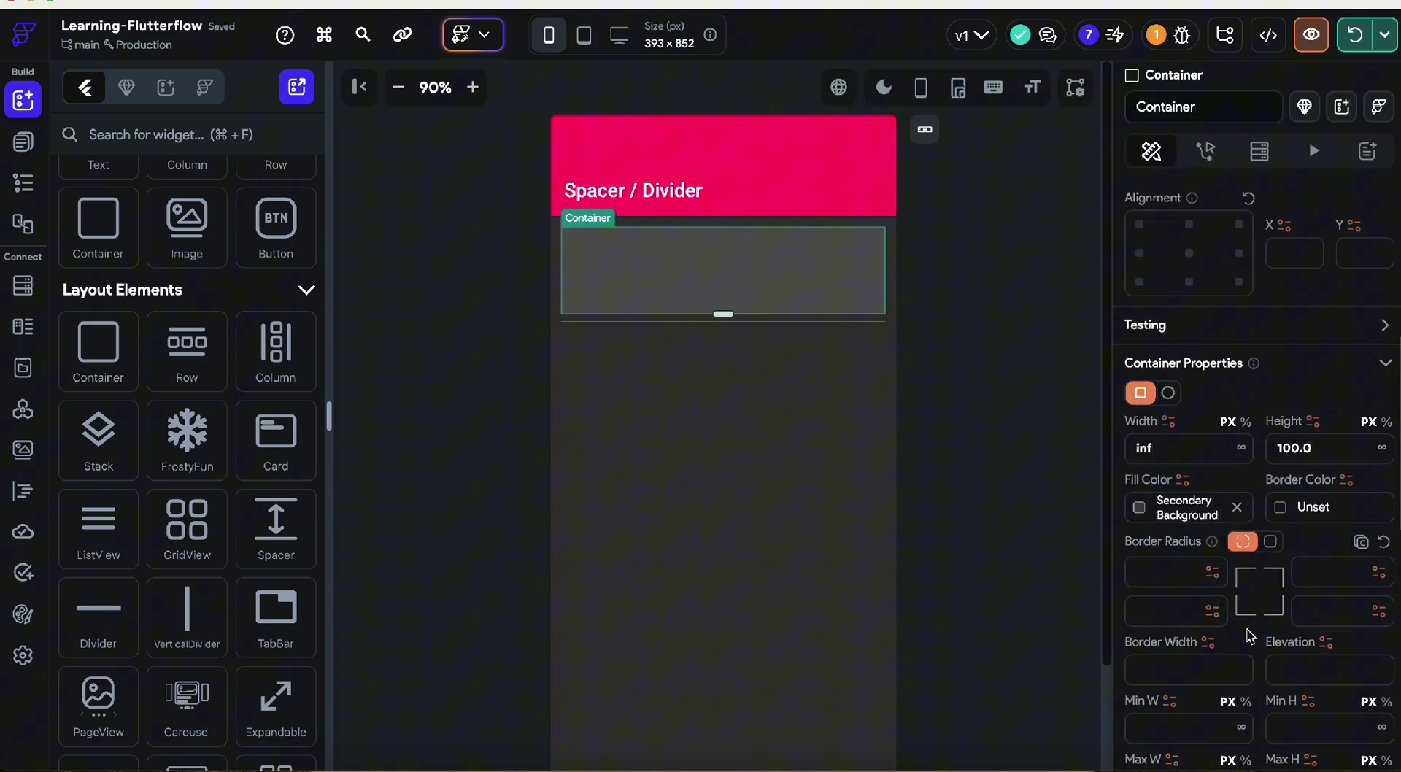
click(1301, 442)
text(50)
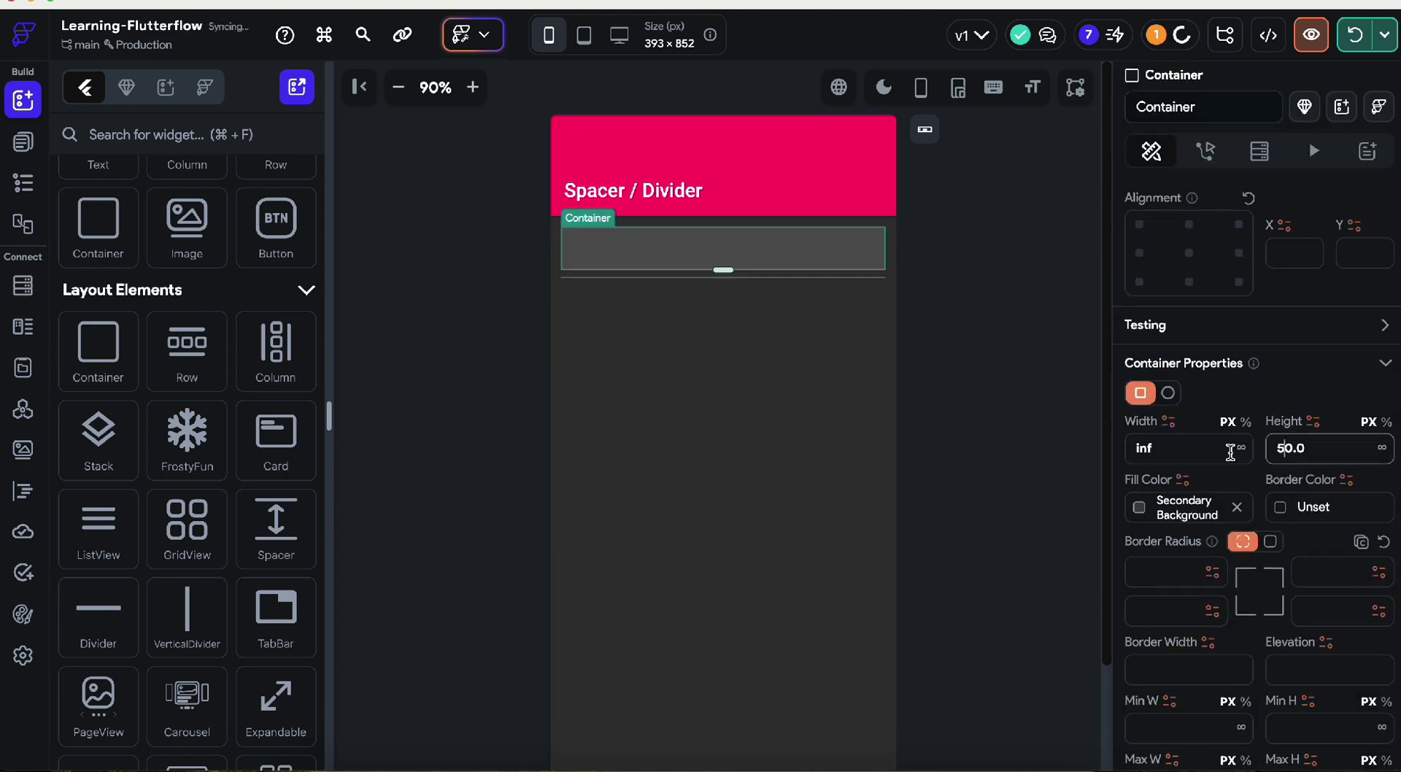
click(997, 360)
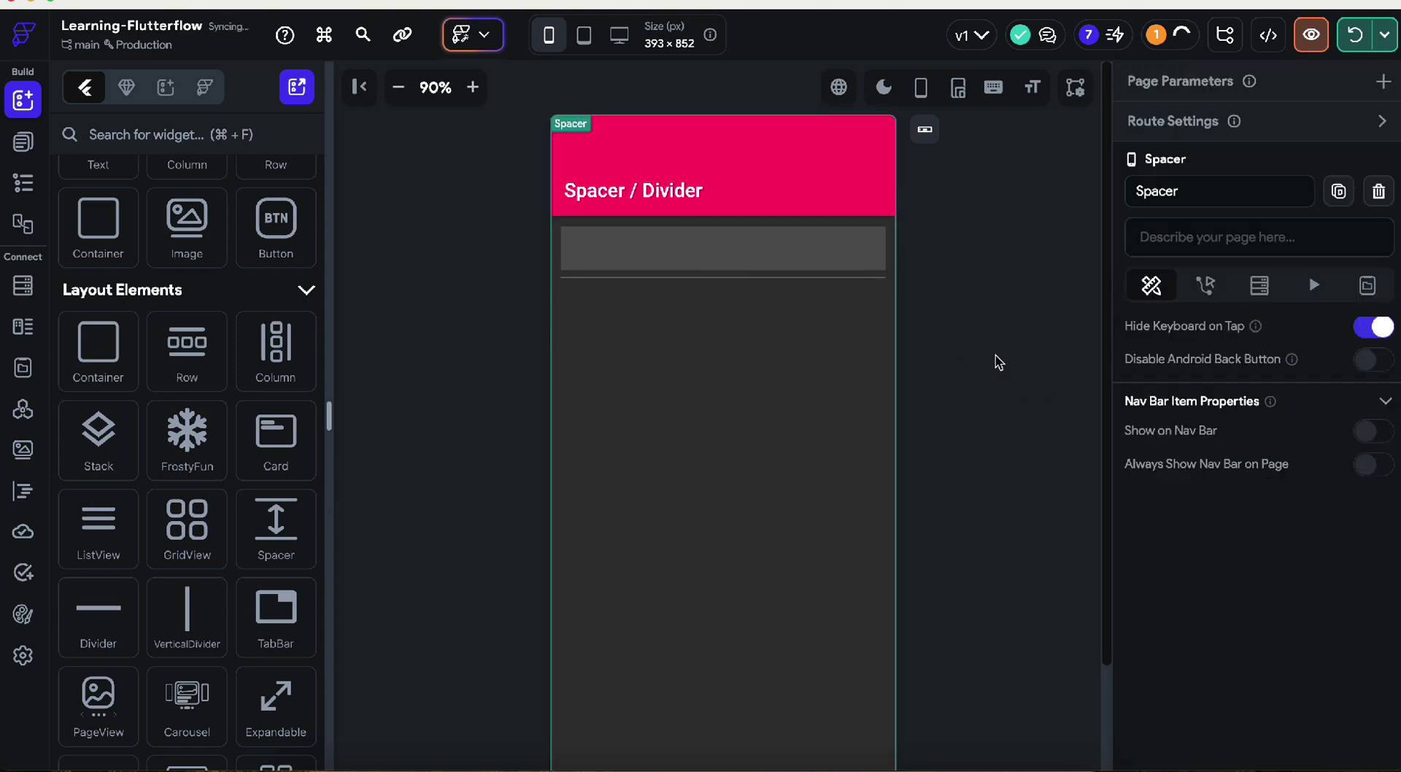
Step: Wrap the container in its own Column inside the page's main column
click(730, 270)
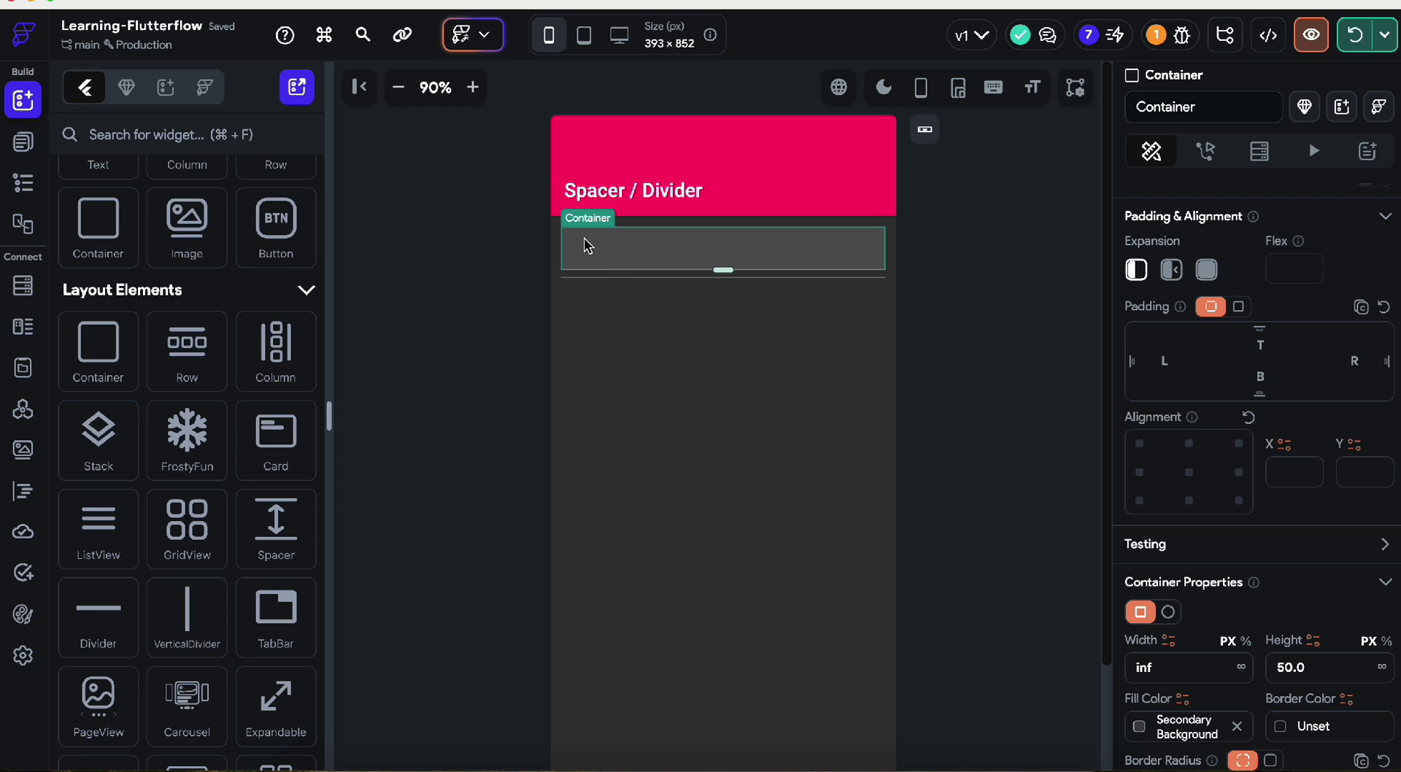
click(616, 338)
click(623, 263)
right_click(628, 257)
click(693, 374)
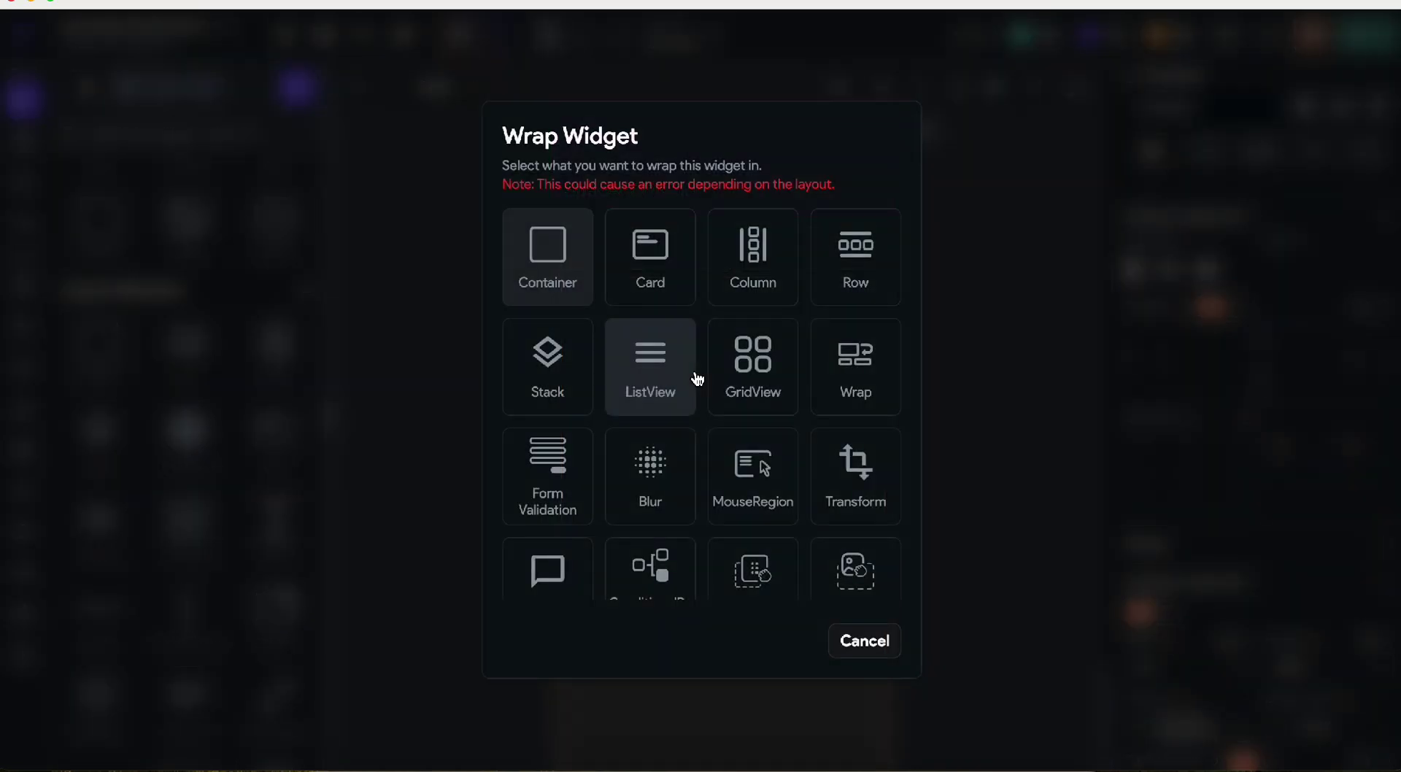
click(789, 292)
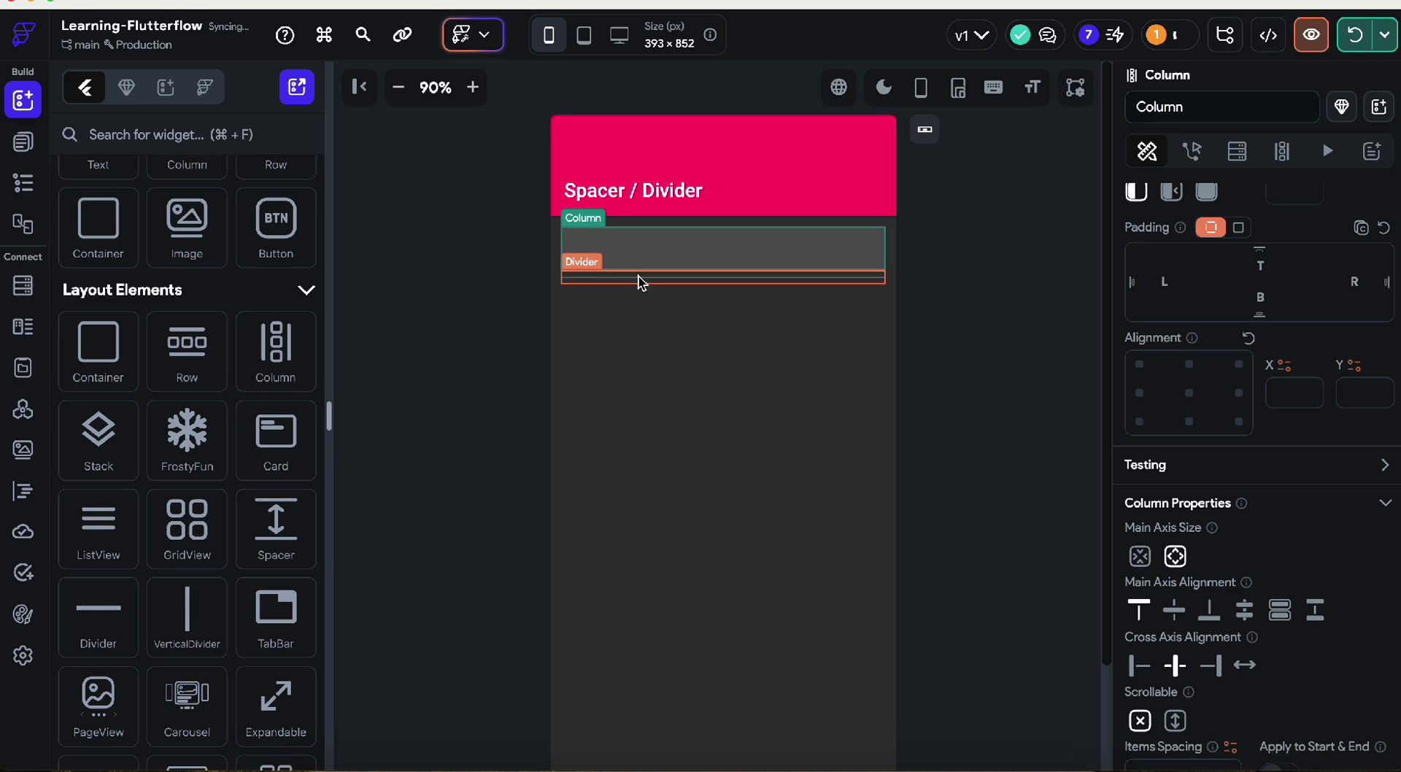
Step: Move the Divider into the inner Column, directly beneath the Container
drag(638, 278, 641, 260)
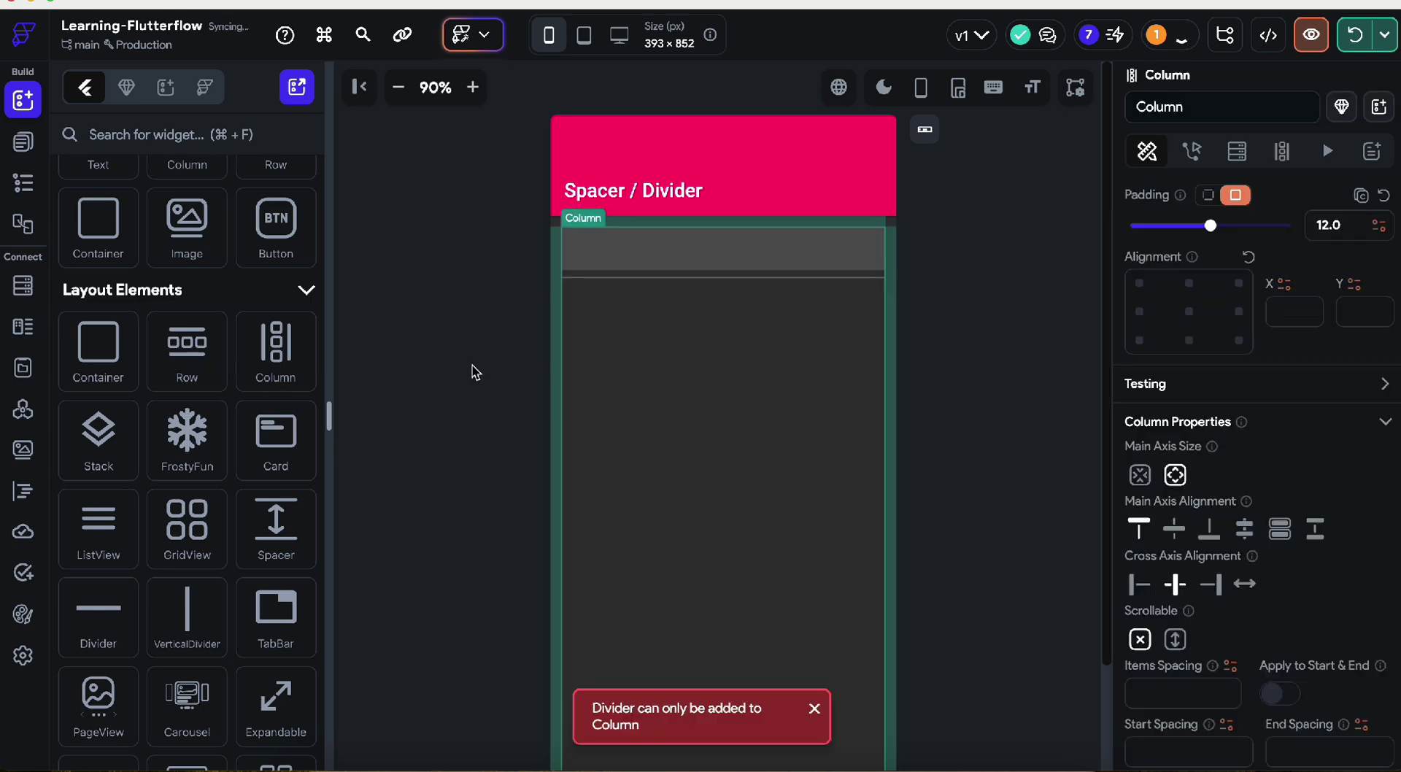
click(22, 141)
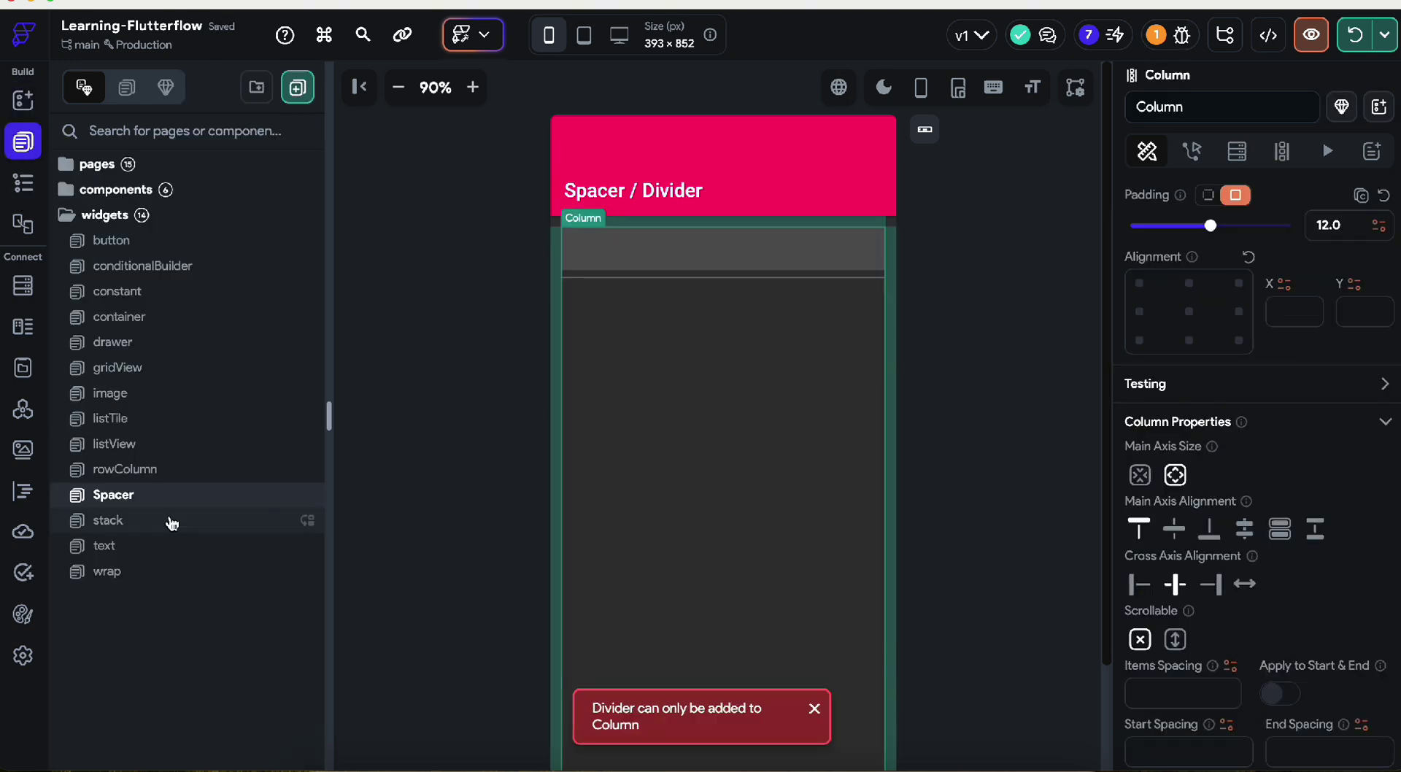
click(23, 182)
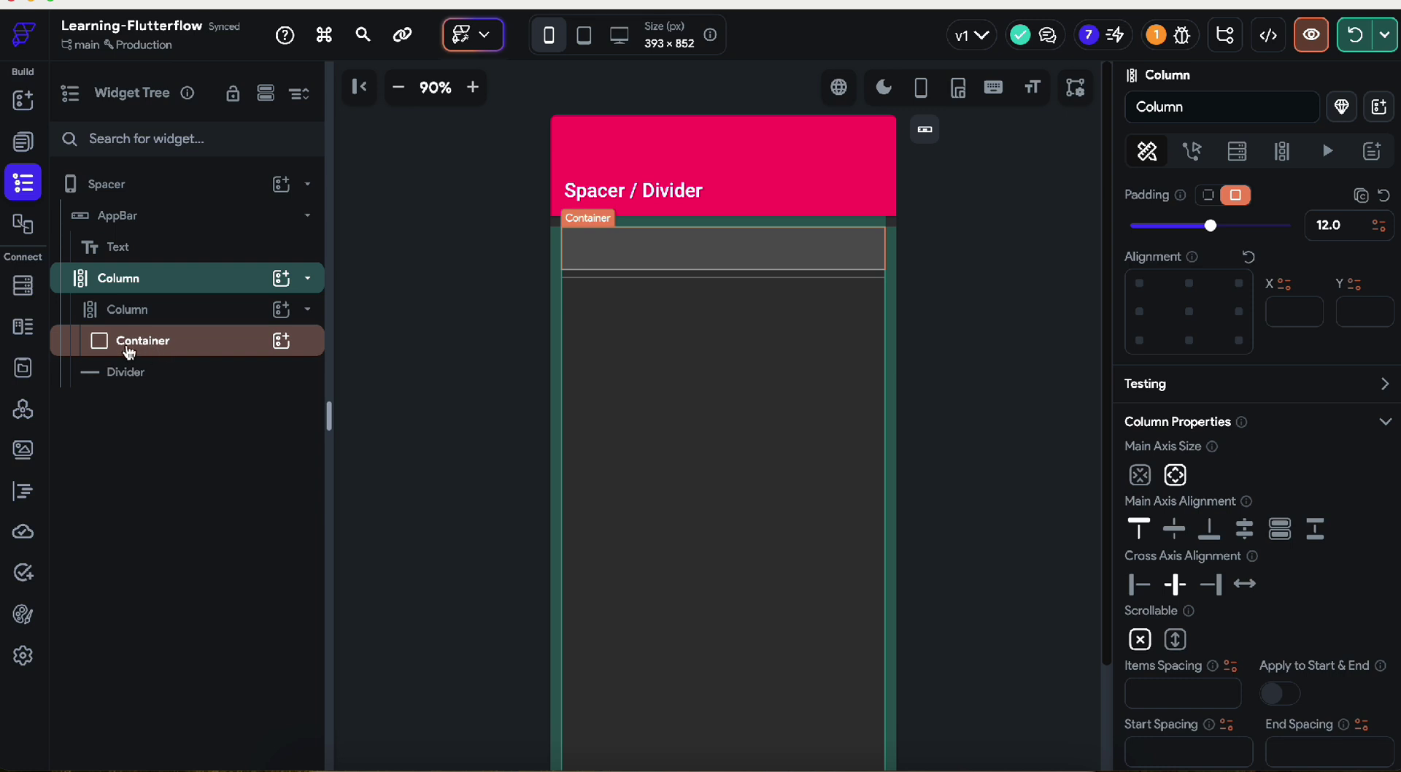
drag(125, 371, 158, 357)
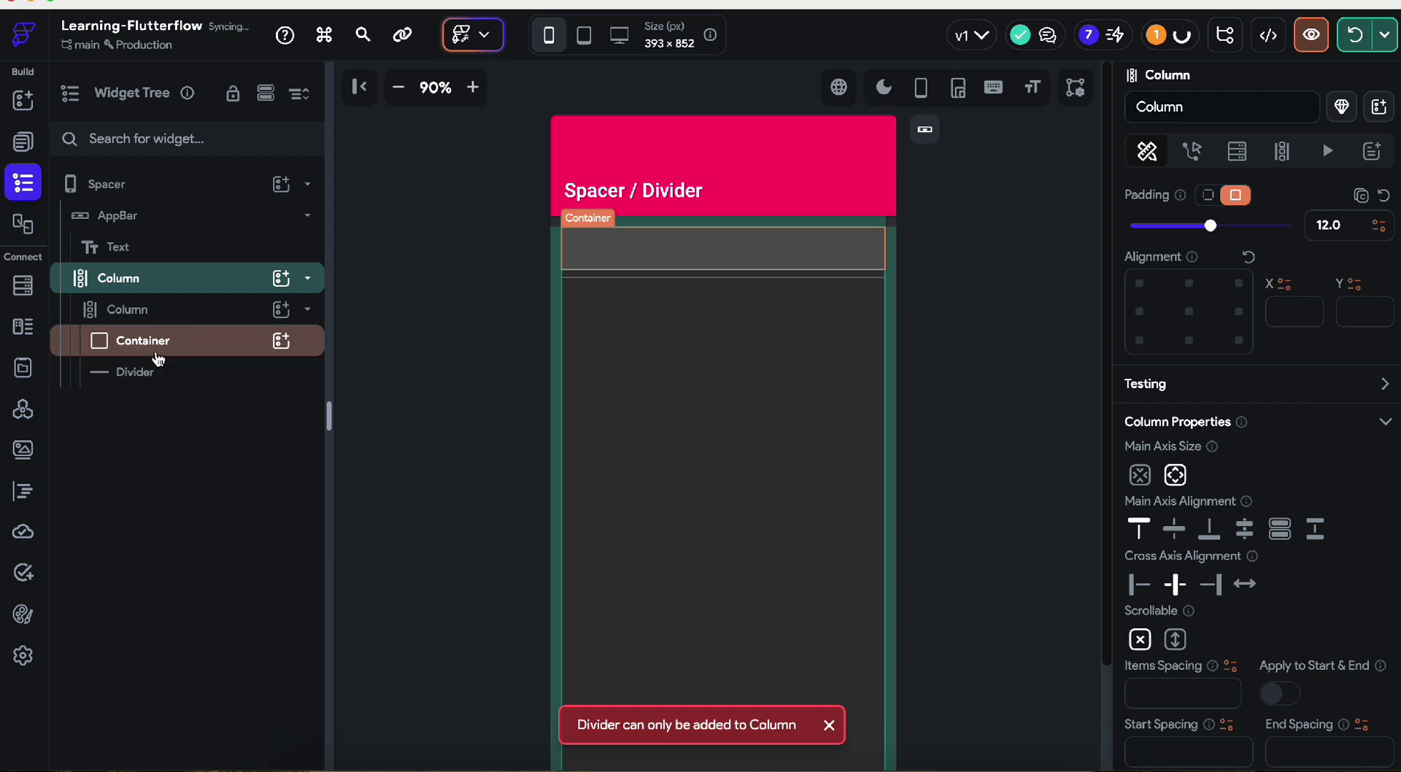
Step: Generate the page's main Column's children from a List of Random Integers with a minimum list length of 1 and maximum of 10
click(144, 311)
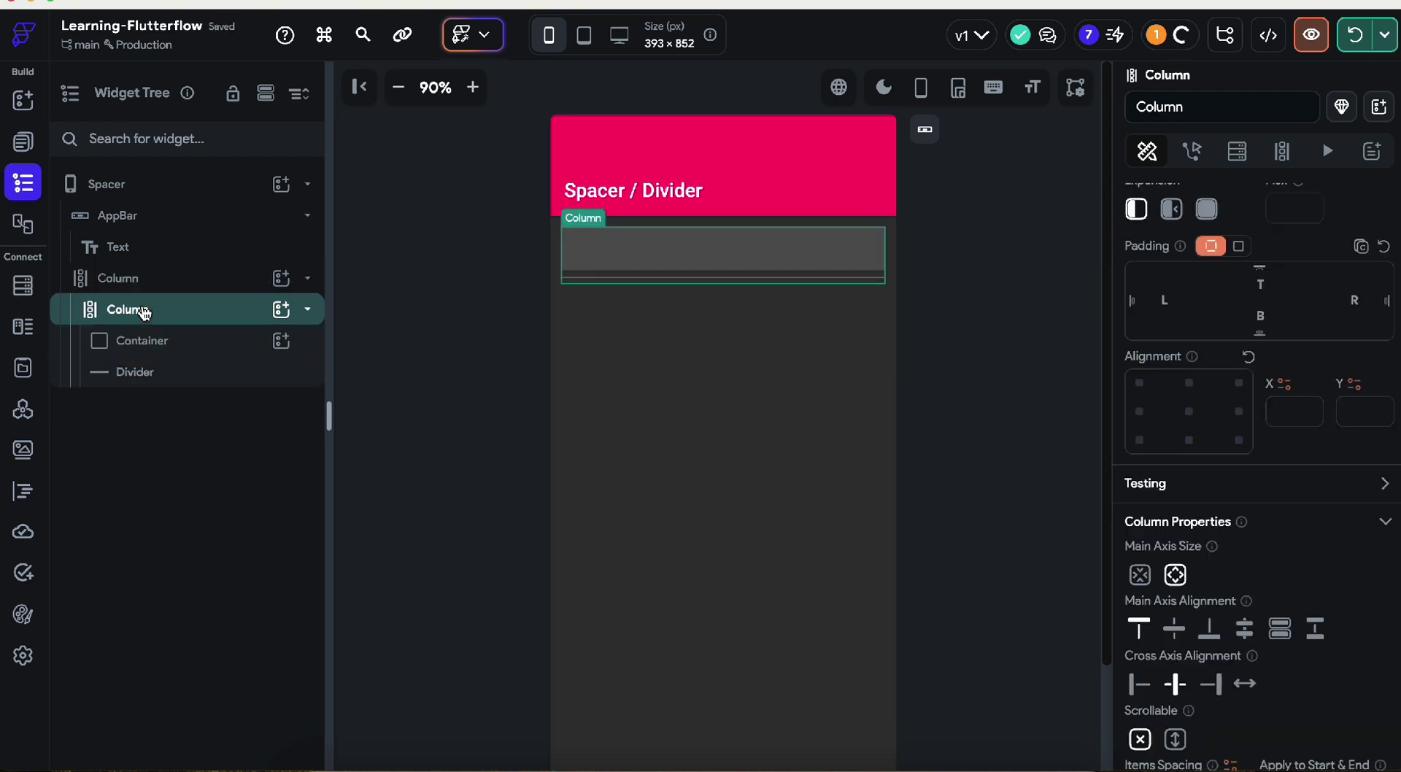
click(676, 291)
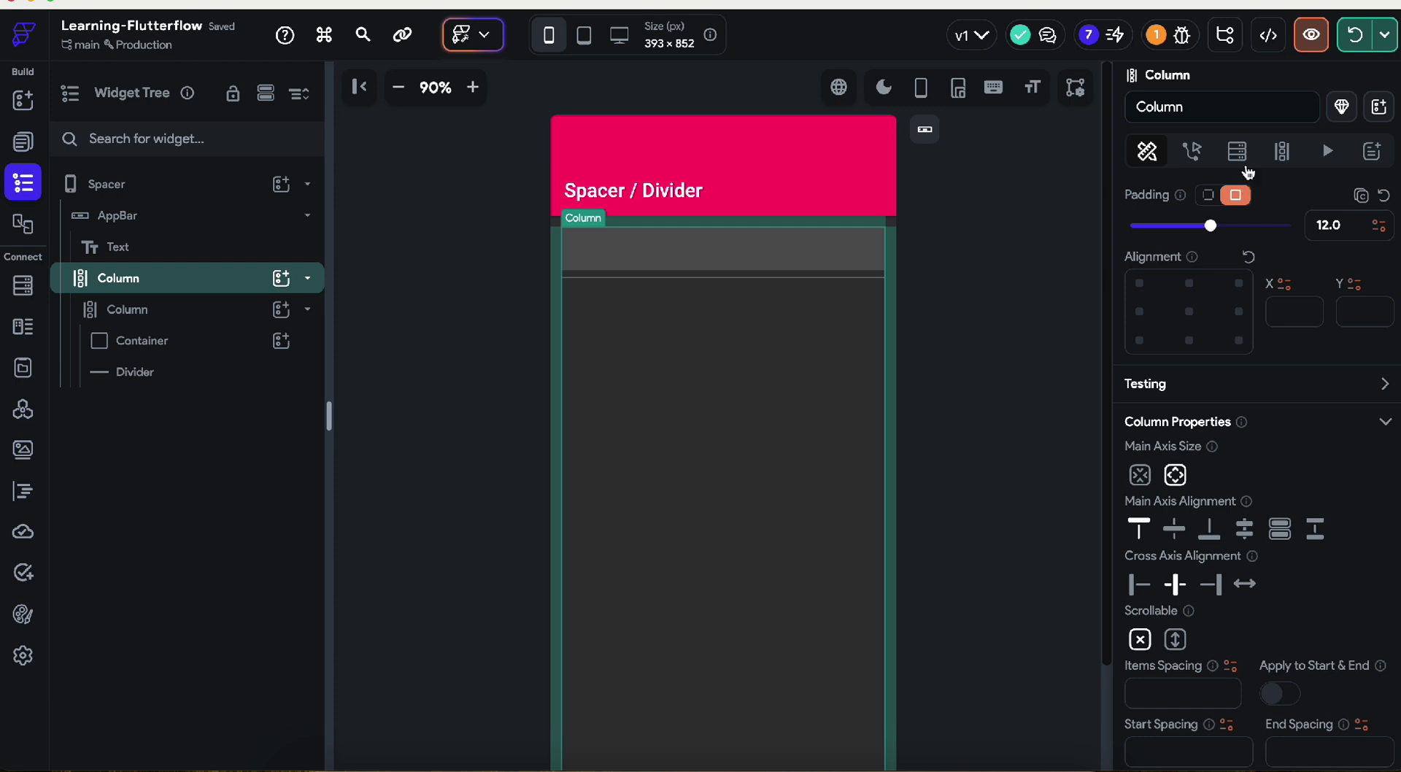
click(1282, 152)
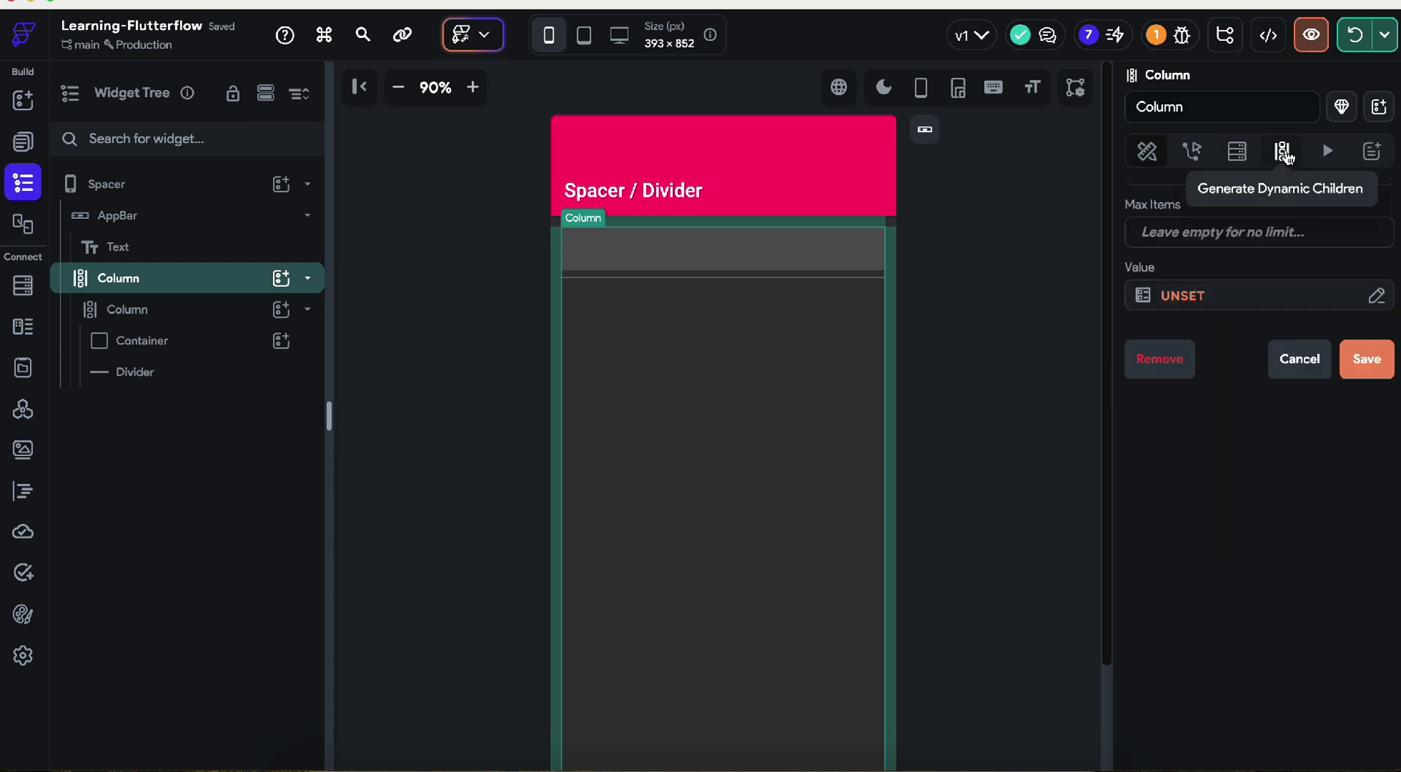
click(1195, 297)
text(random)
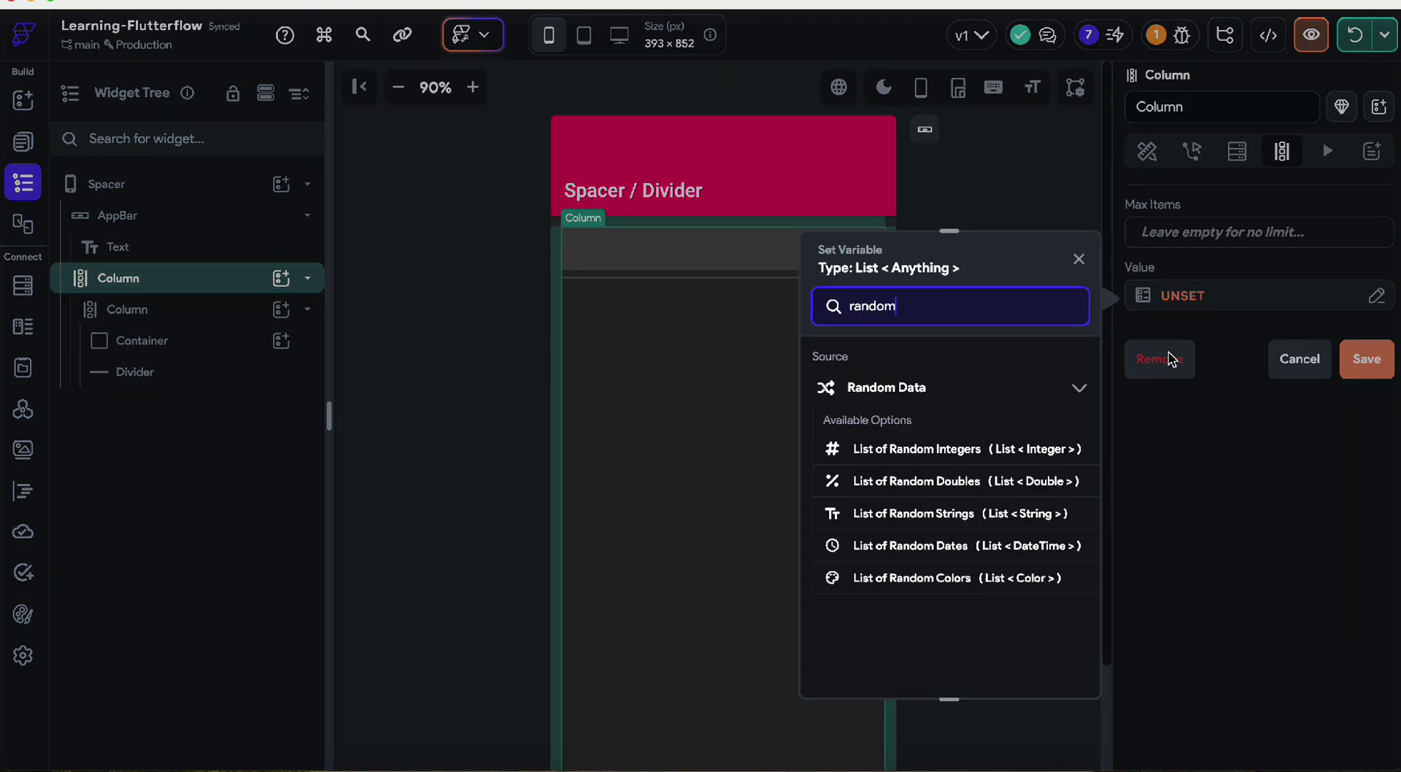
click(1052, 448)
click(865, 482)
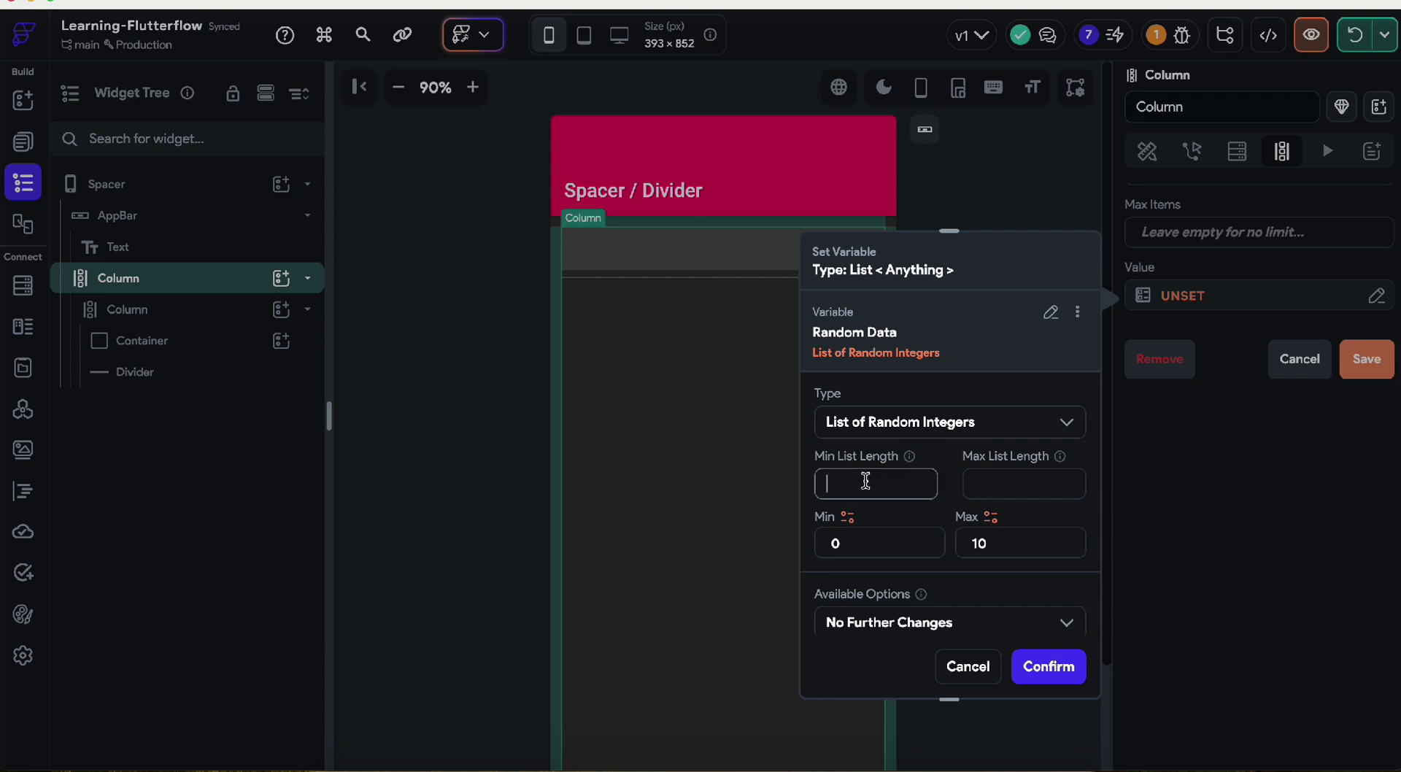
text(1)
click(1012, 486)
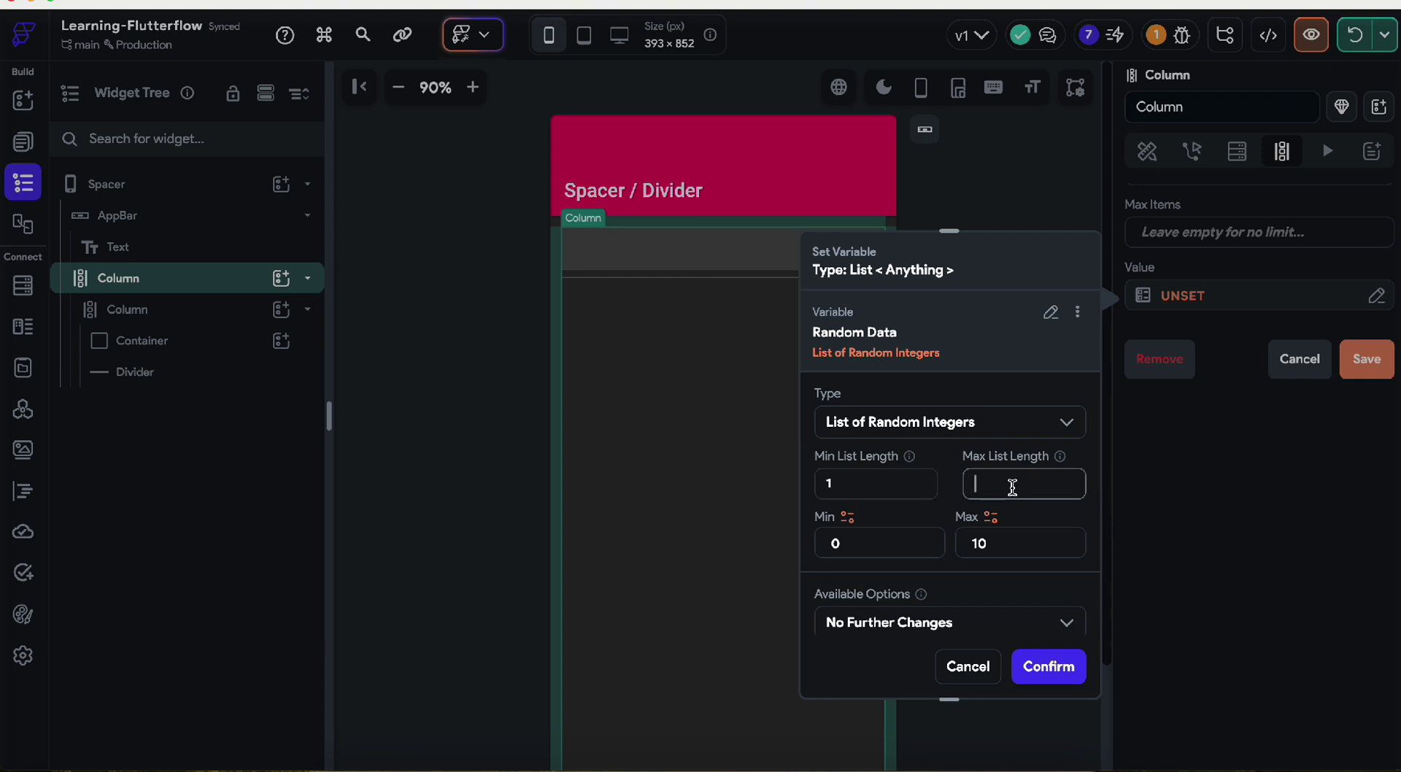
text(10)
click(1045, 671)
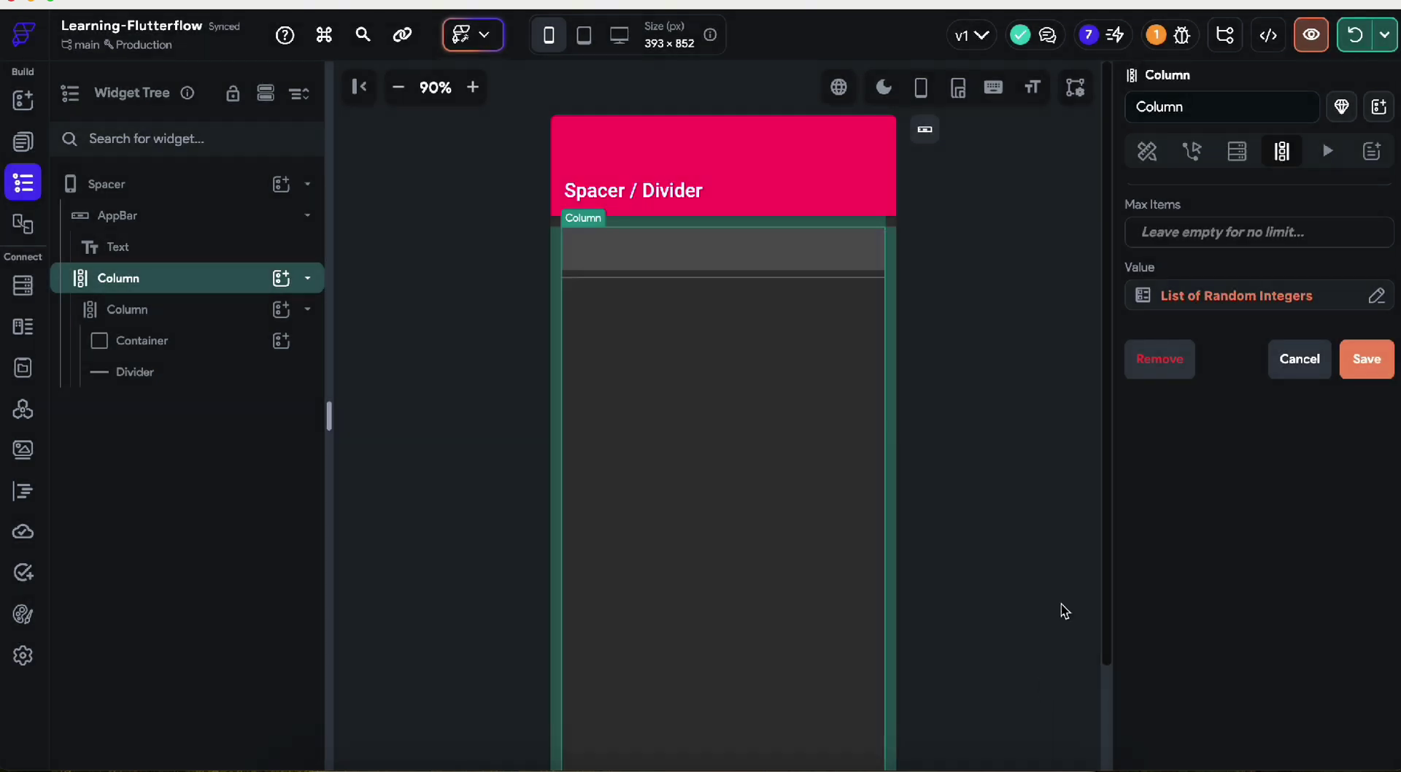
Step: Name the main Column's dynamic children variable demo and save the setup
scroll(1178, 392, down, 1)
click(1180, 241)
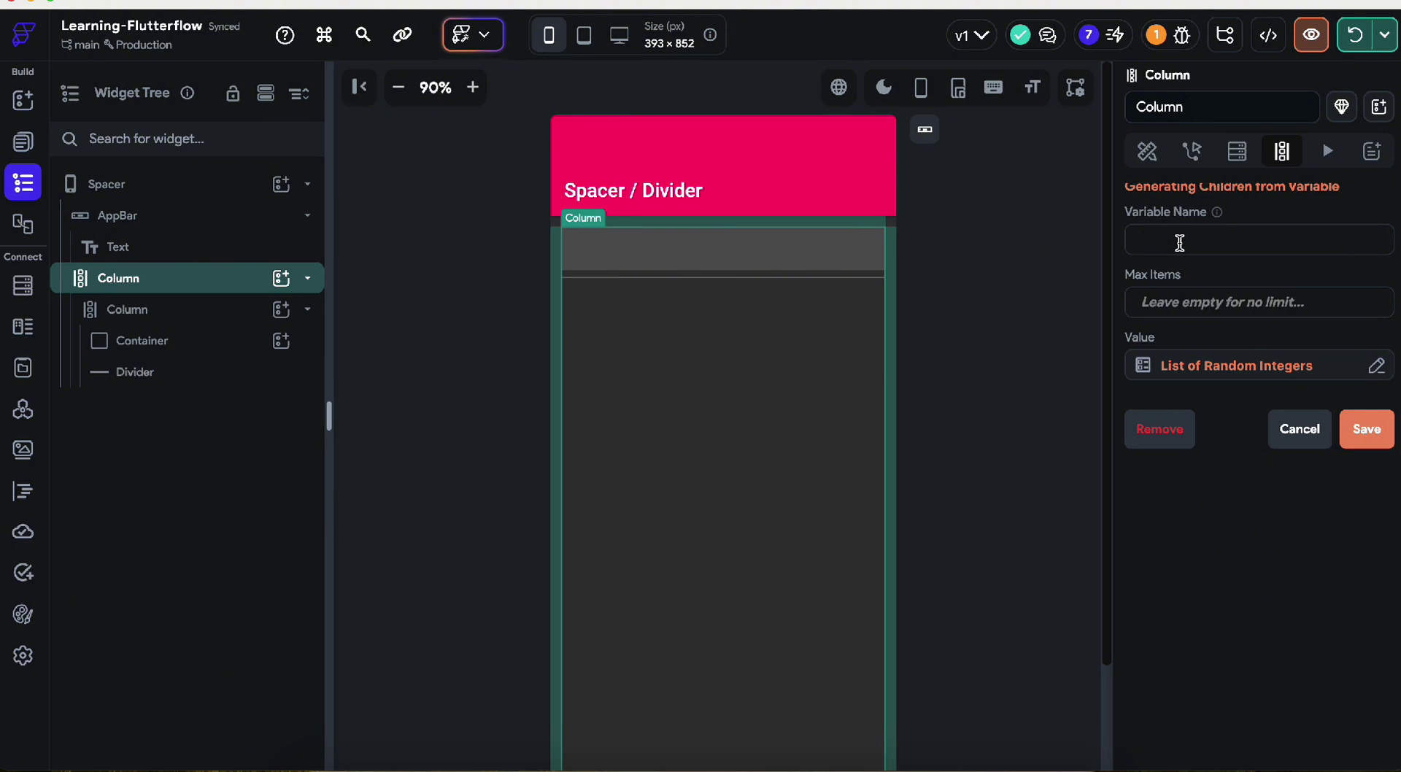
click(1367, 434)
click(851, 488)
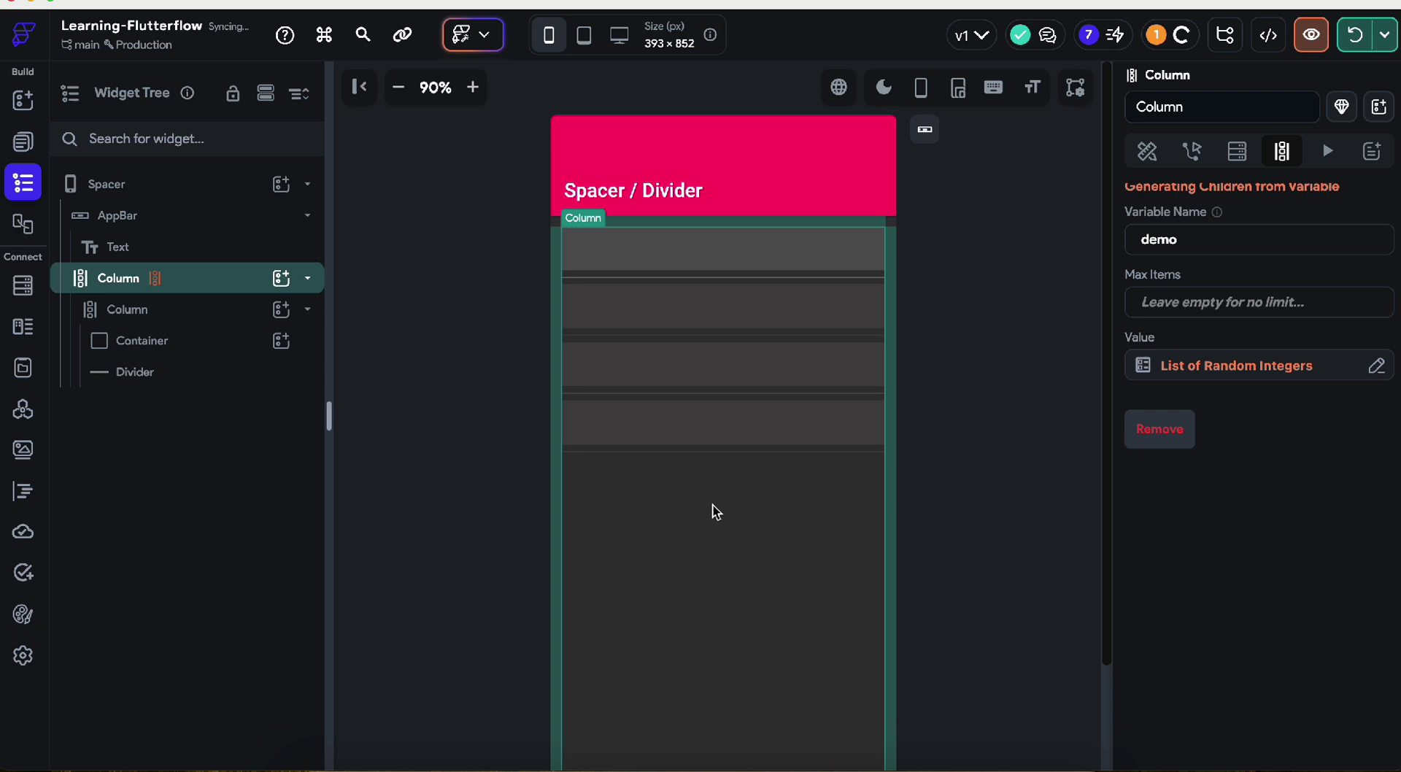
click(932, 350)
click(599, 264)
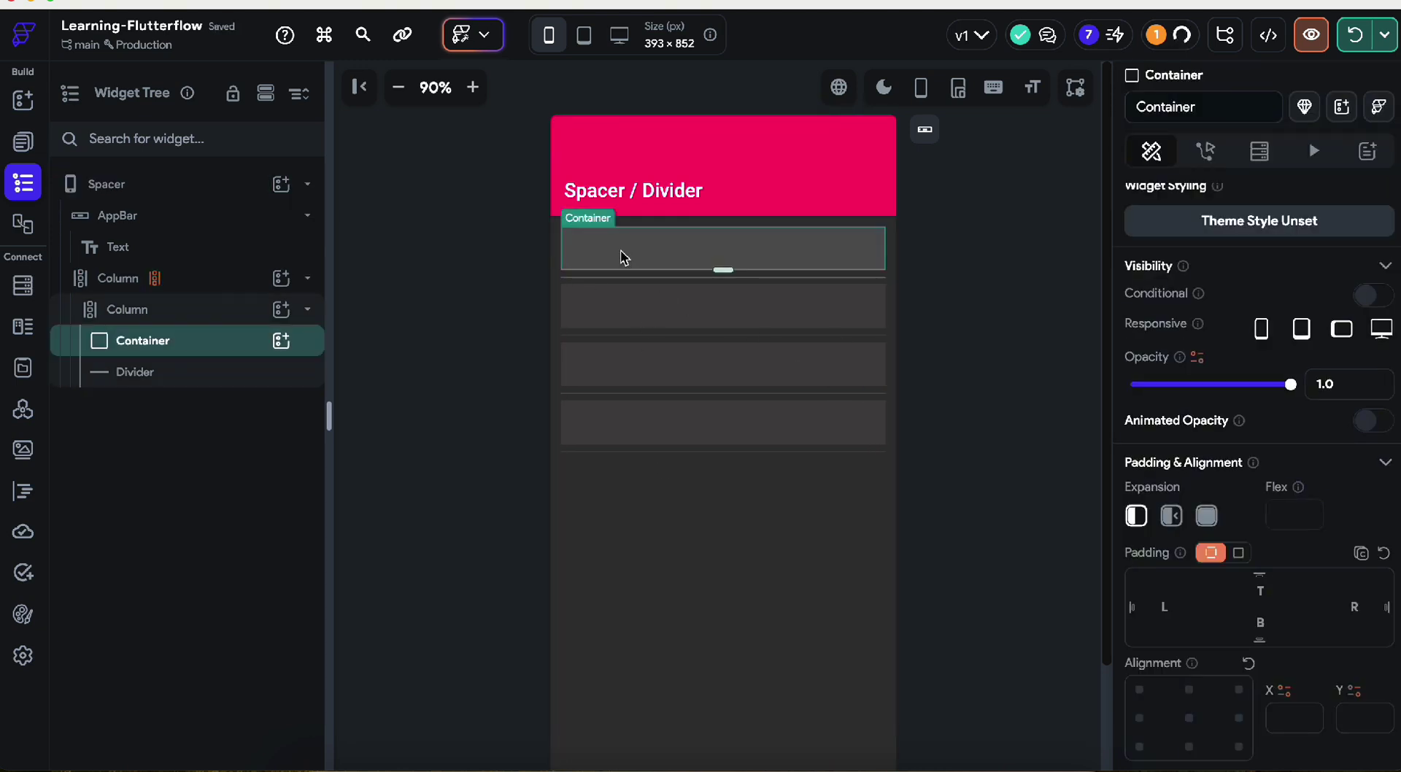
click(617, 281)
click(624, 323)
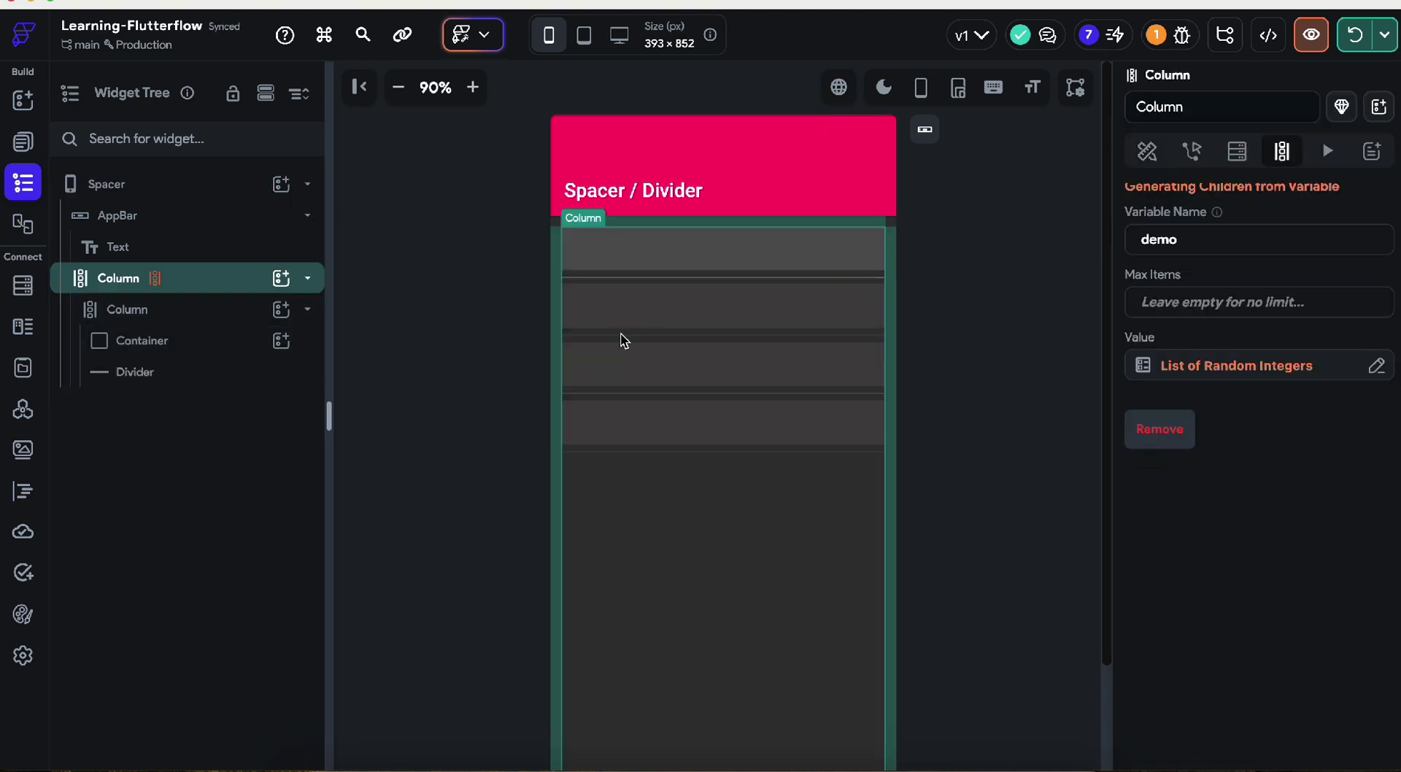
click(970, 357)
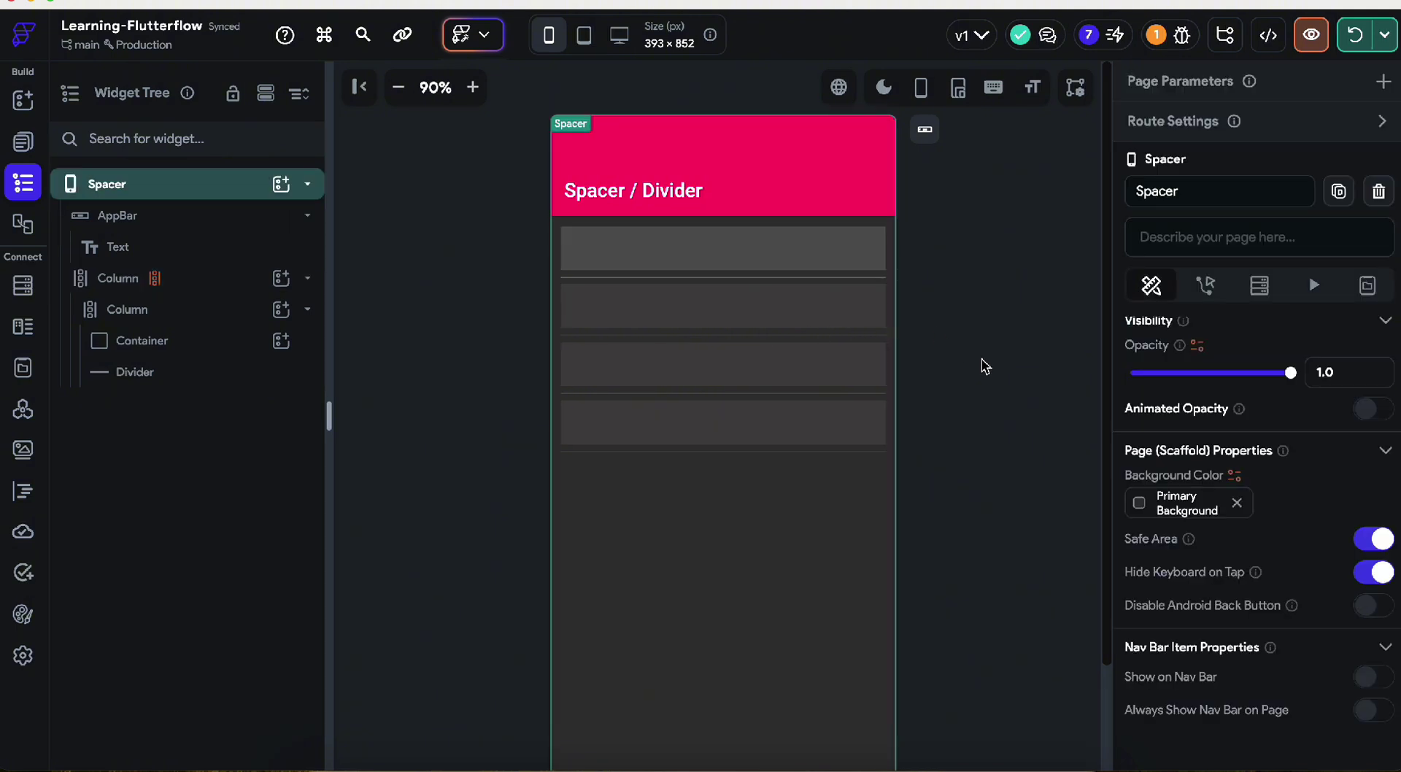
Step: Set the Divider's line style to Dotted
click(713, 278)
scroll(1195, 538, down, 3)
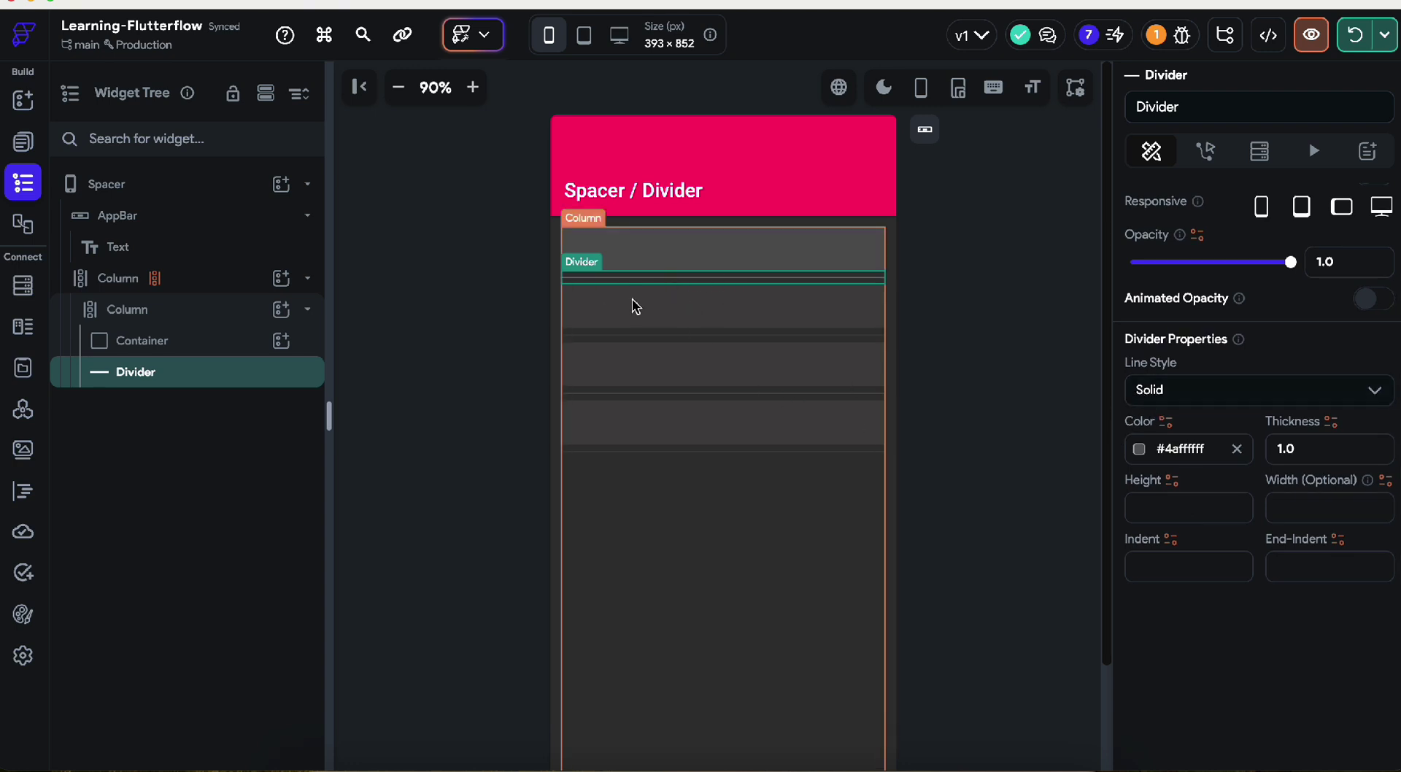
click(1191, 397)
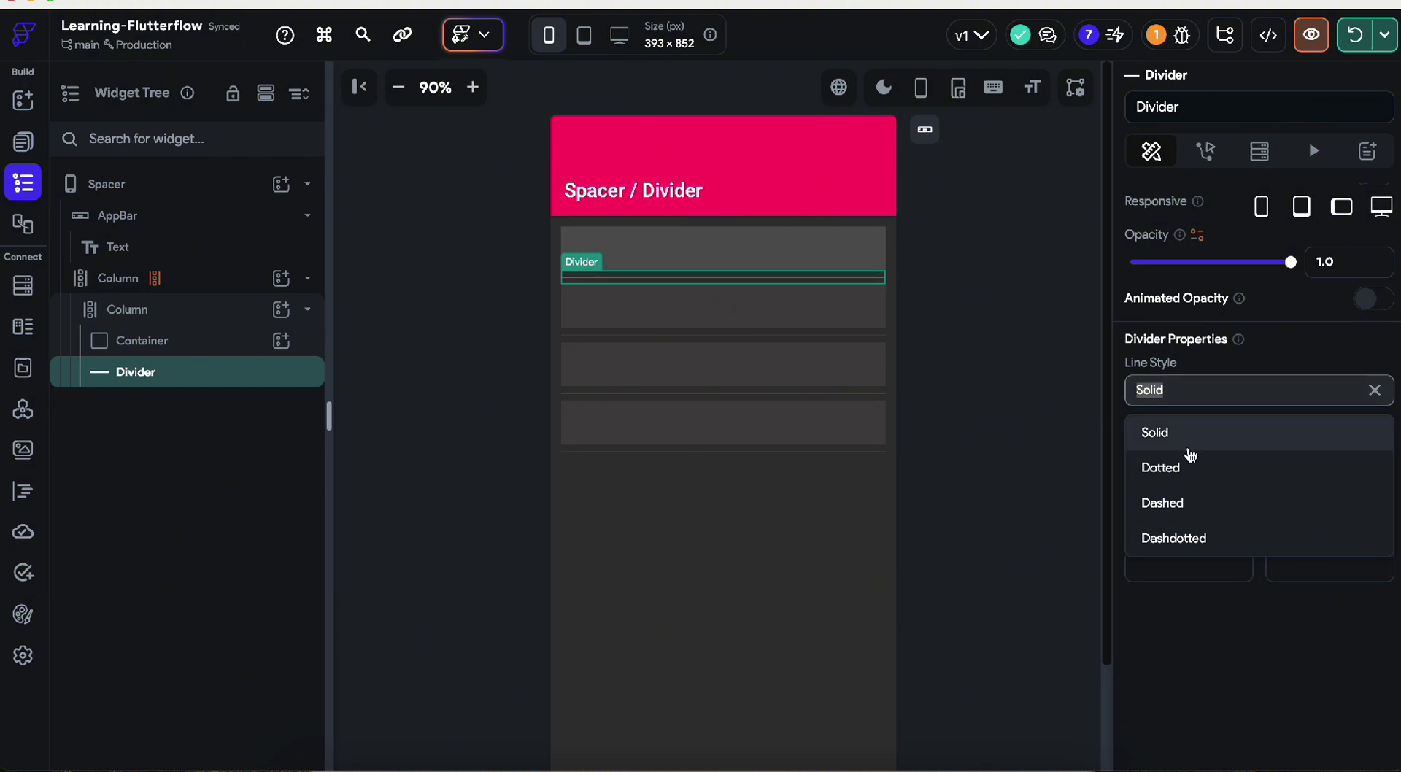
click(1189, 469)
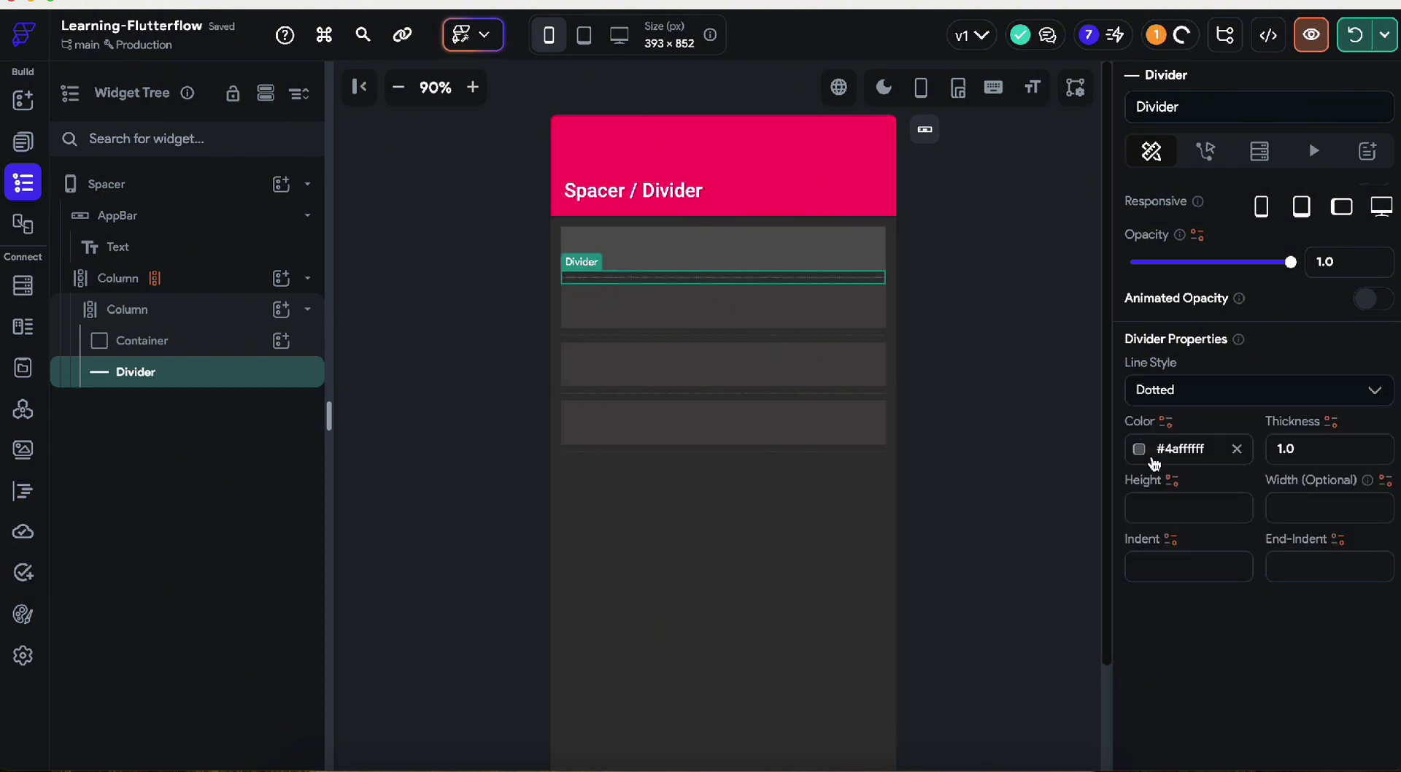
Step: Change the Divider's color to the Primary Text theme color
click(1141, 449)
click(832, 689)
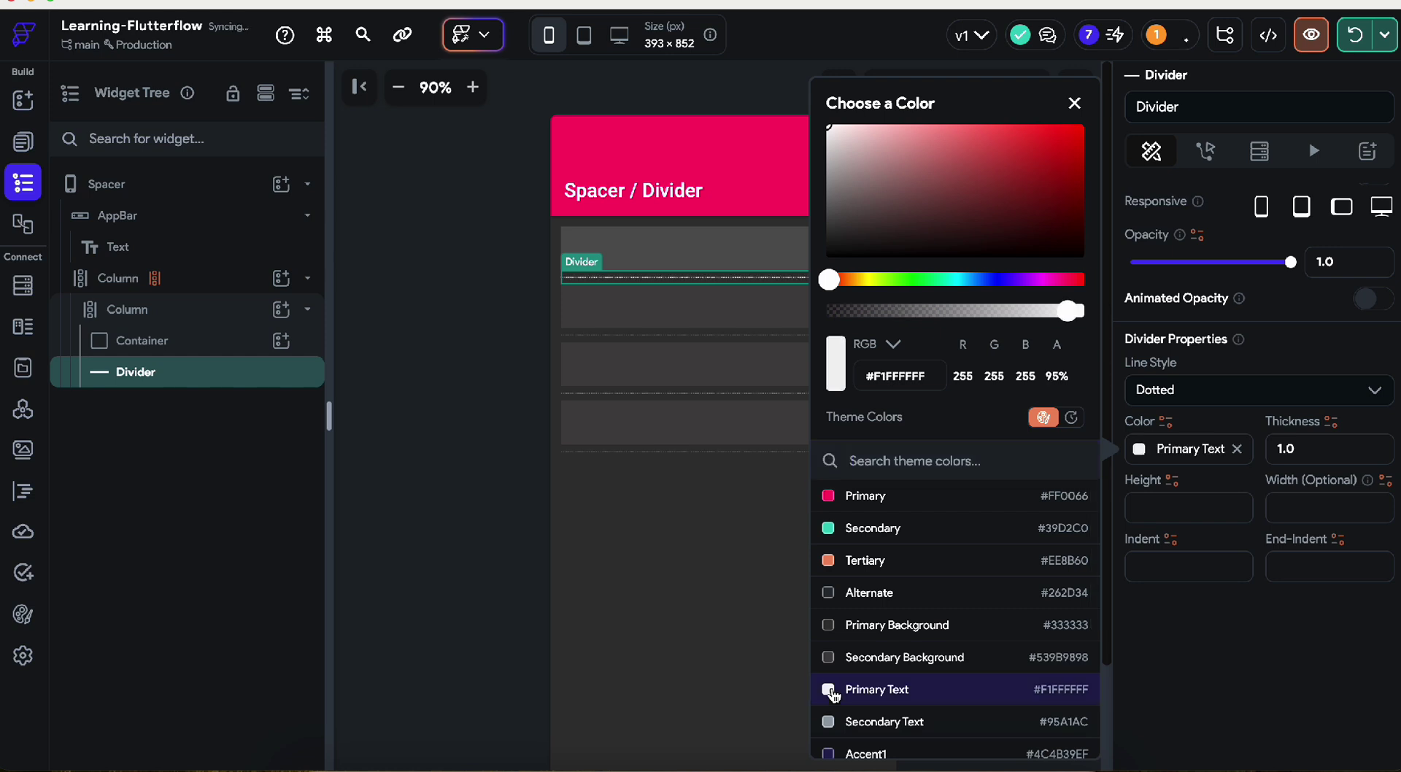
click(470, 506)
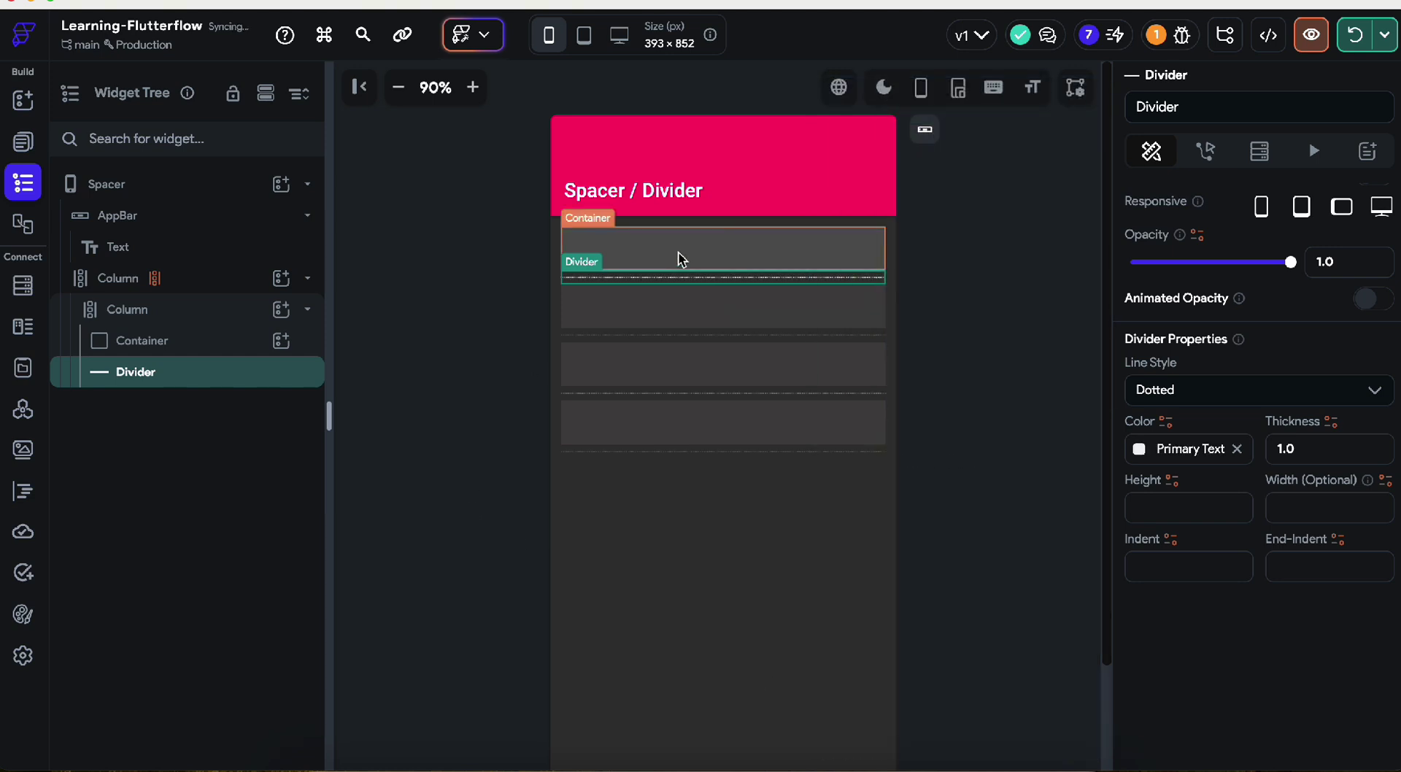
Step: Try the Dashed line style on the Divider and settle on Dashdotted
click(472, 87)
click(472, 87)
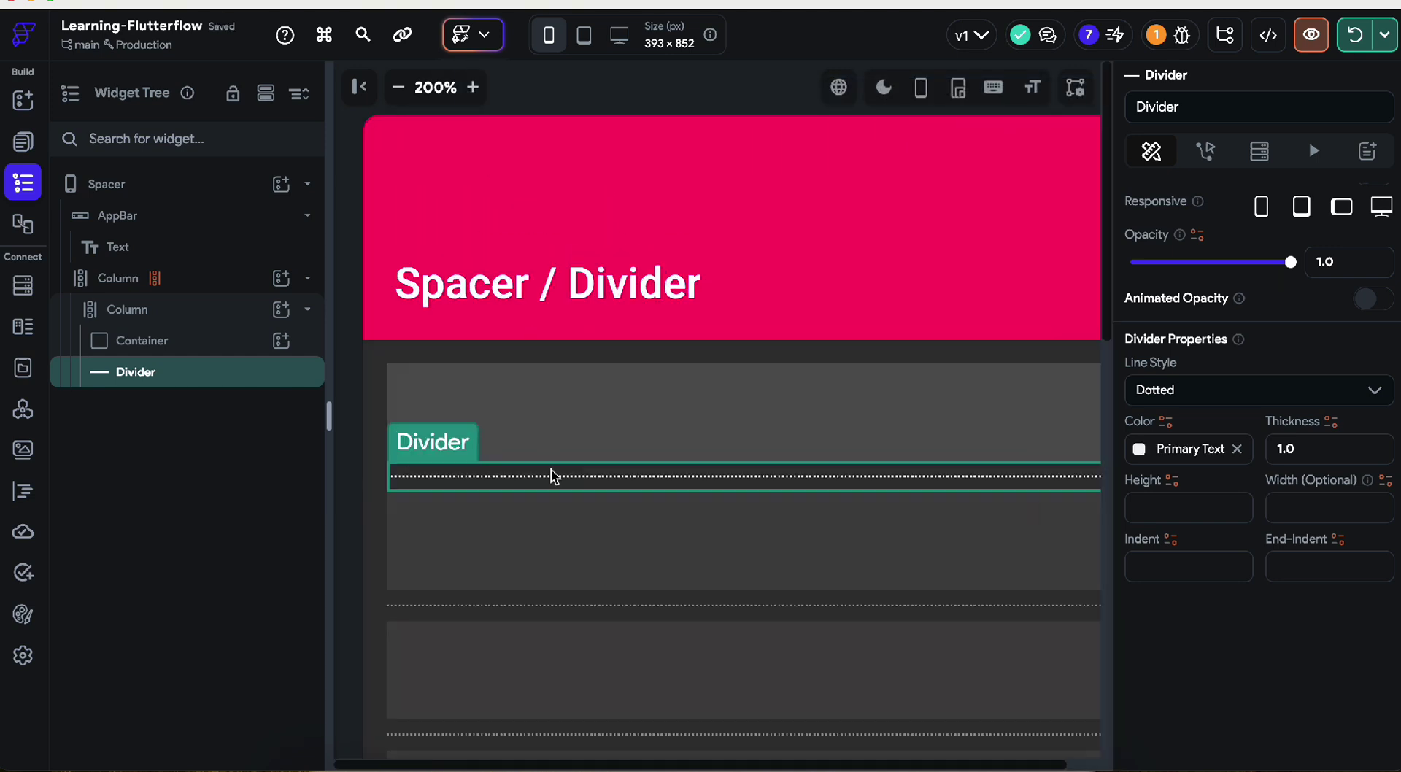
scroll(553, 475, down, 1)
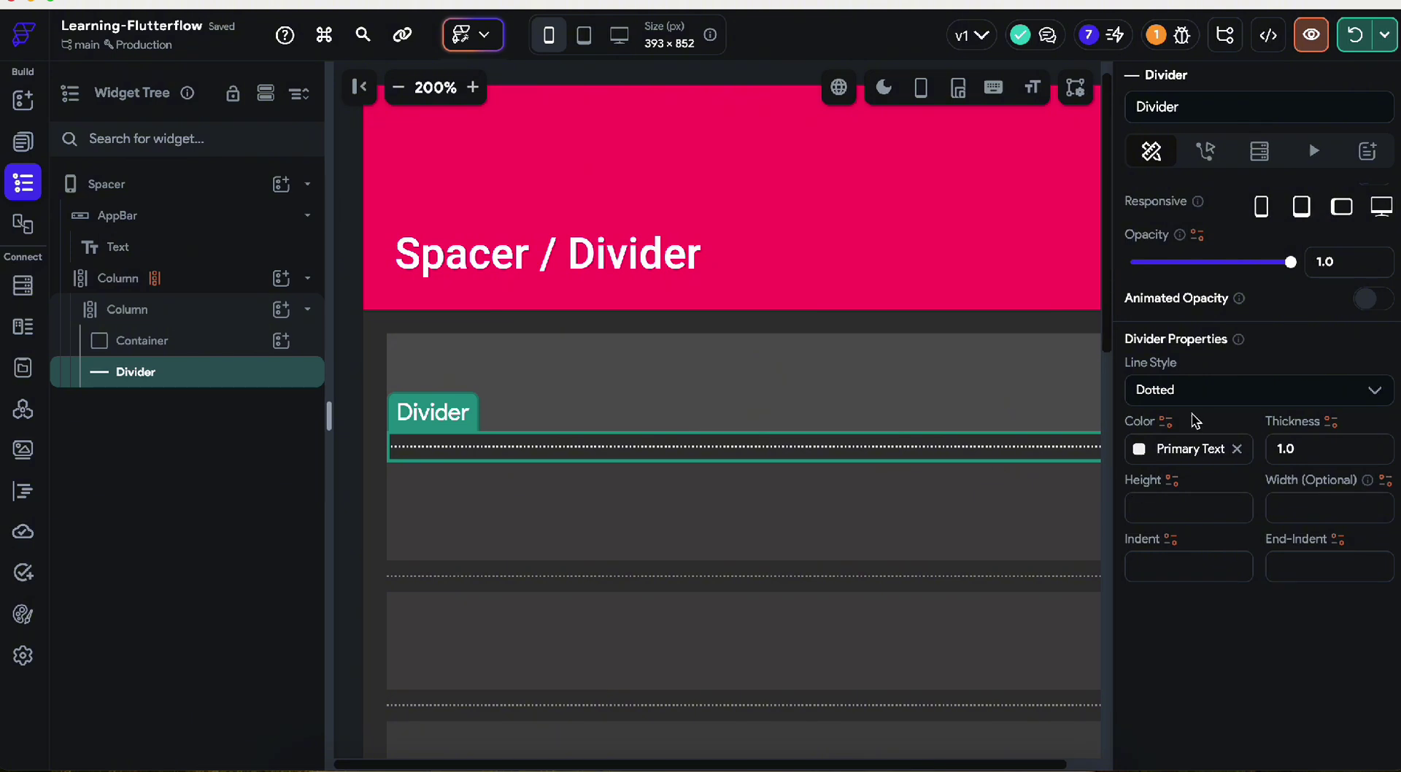
click(1190, 390)
click(1191, 503)
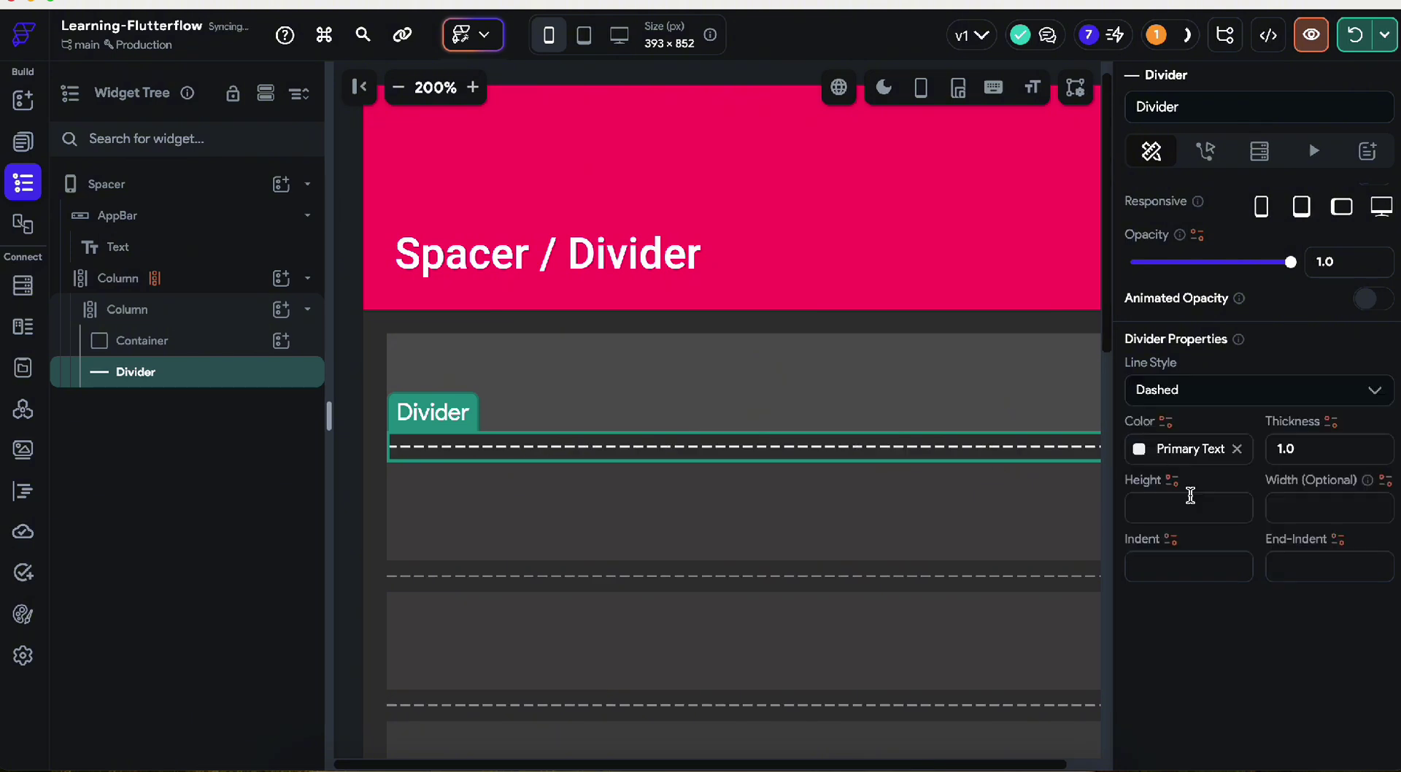
click(1179, 383)
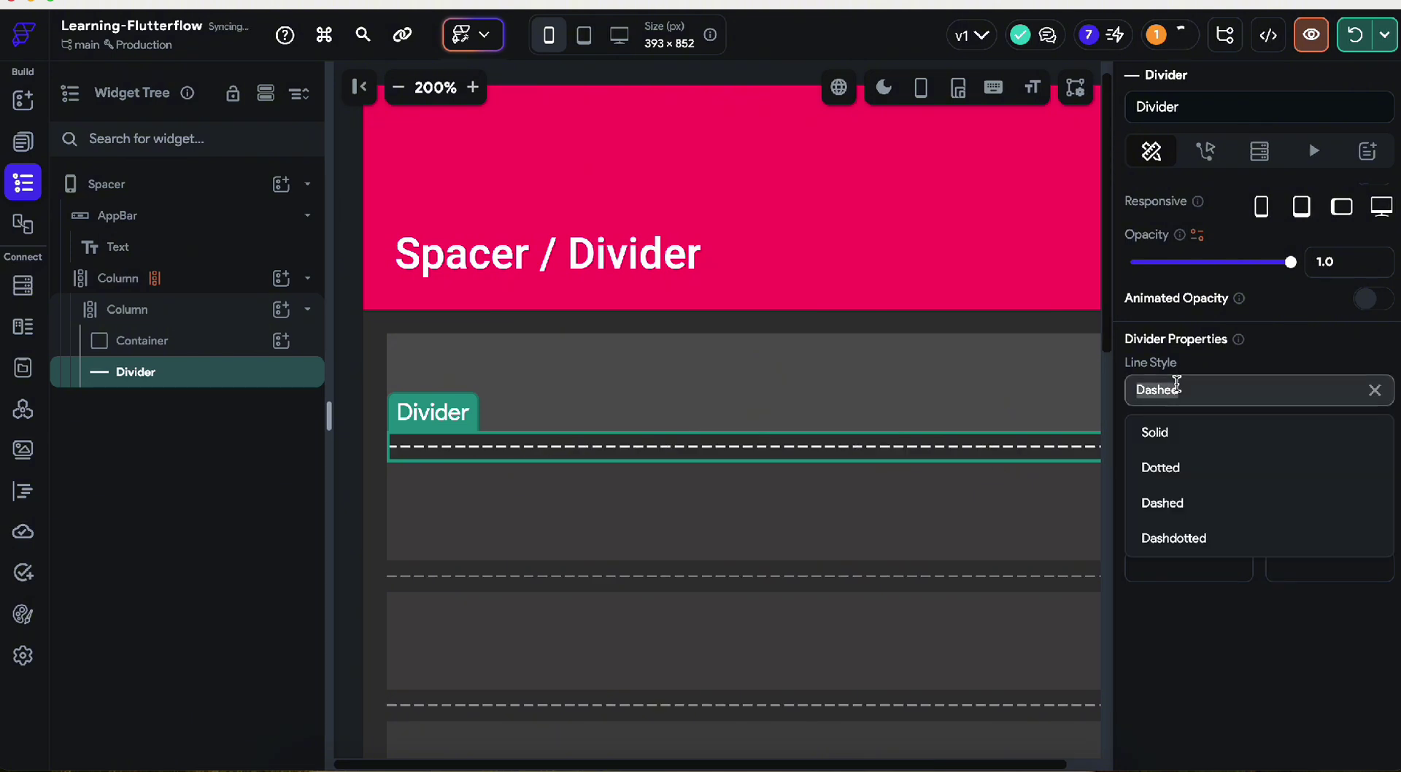
click(1176, 540)
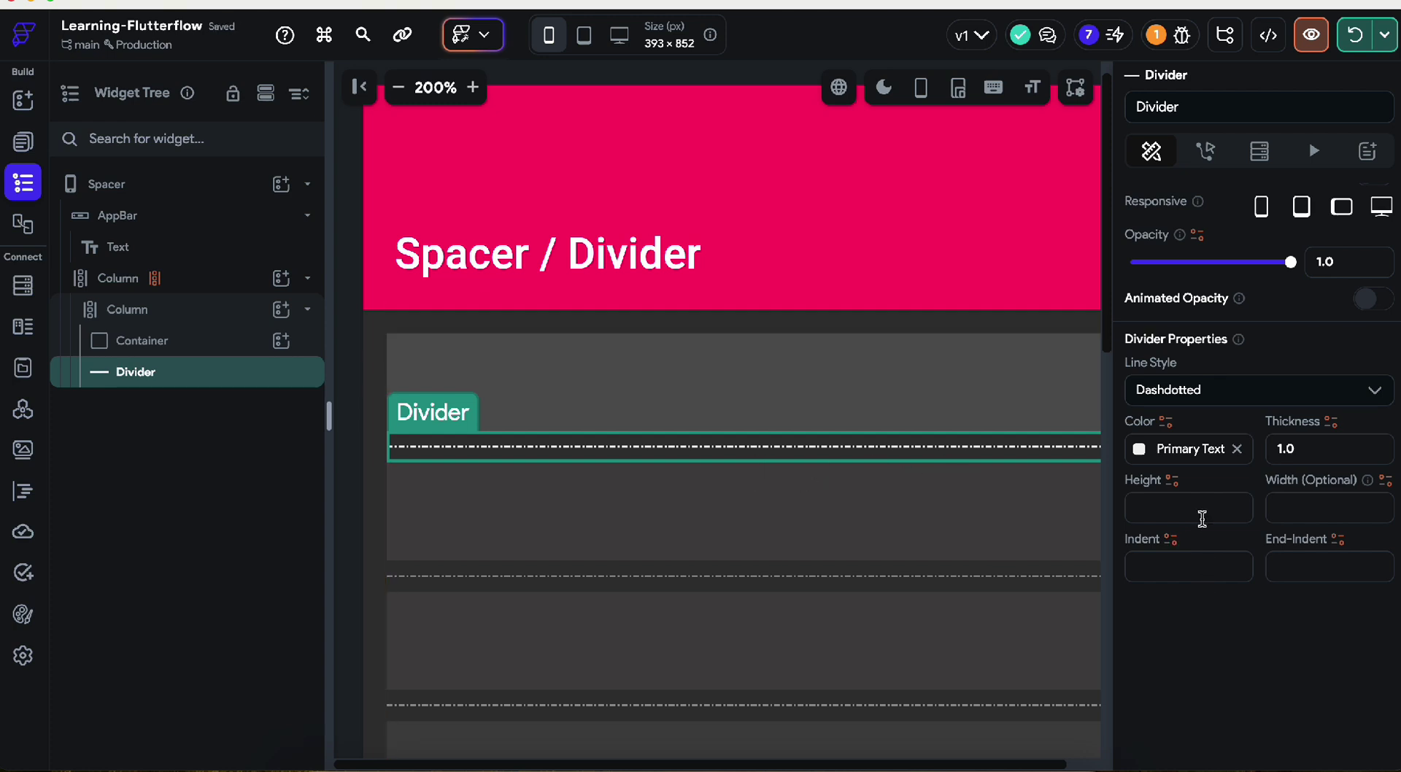
Step: Set the Divider's height to 4
click(1184, 514)
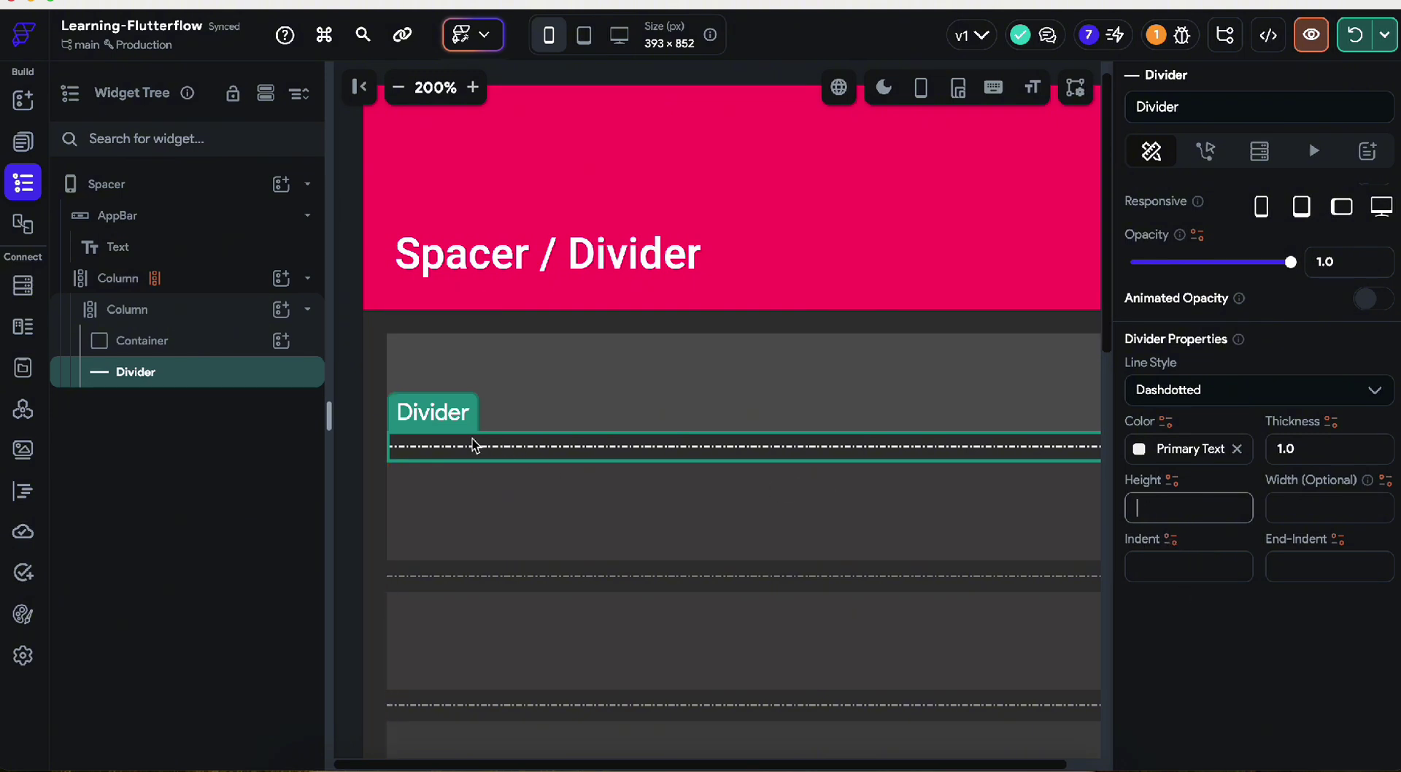
click(473, 325)
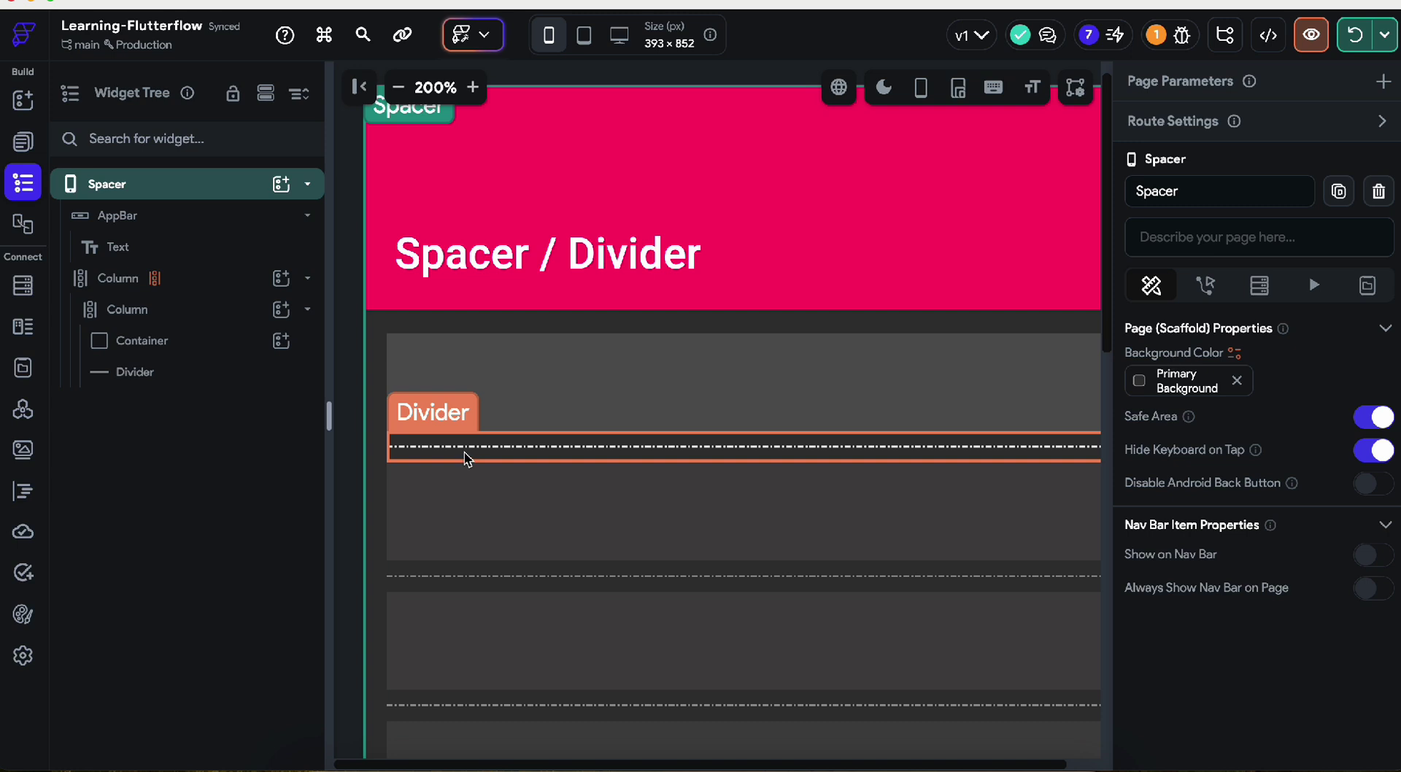
click(473, 457)
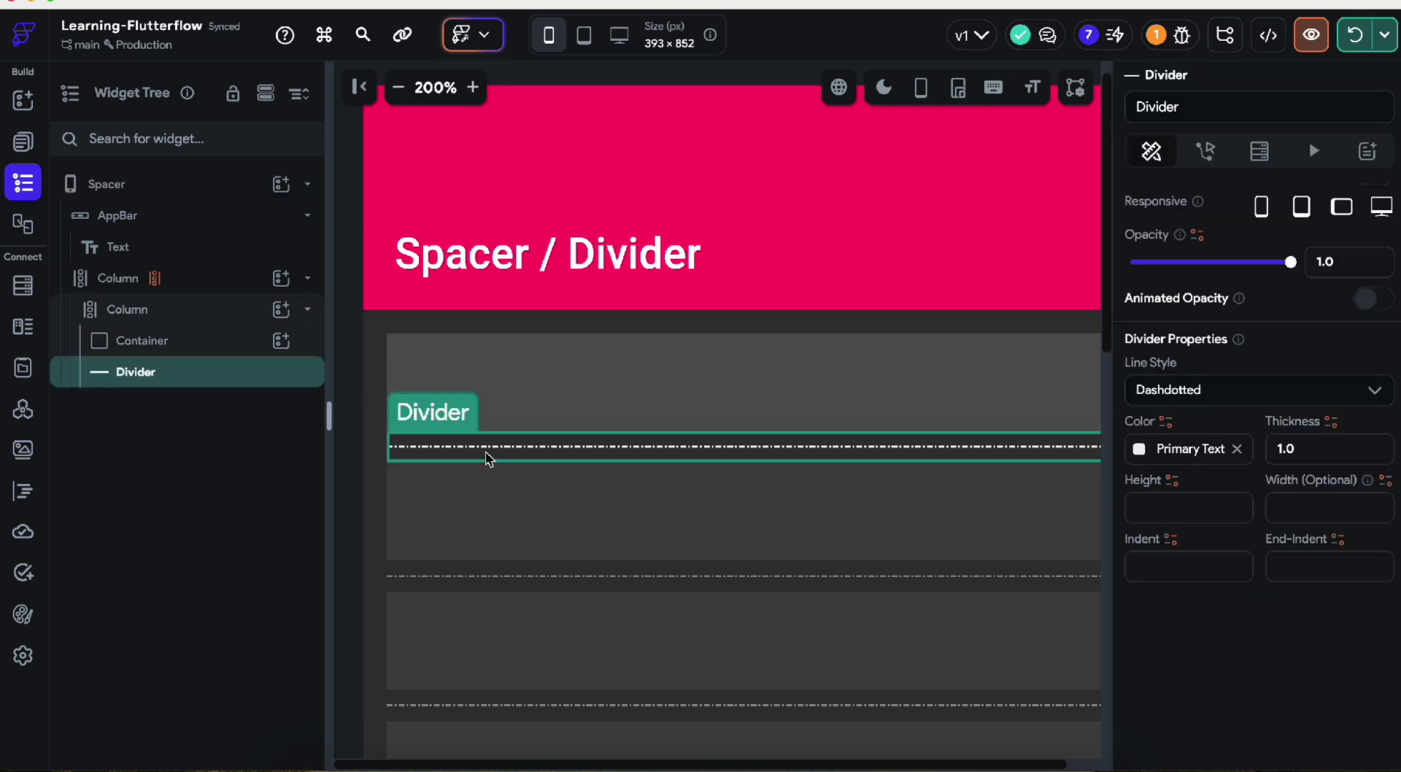
click(1169, 511)
text(2)
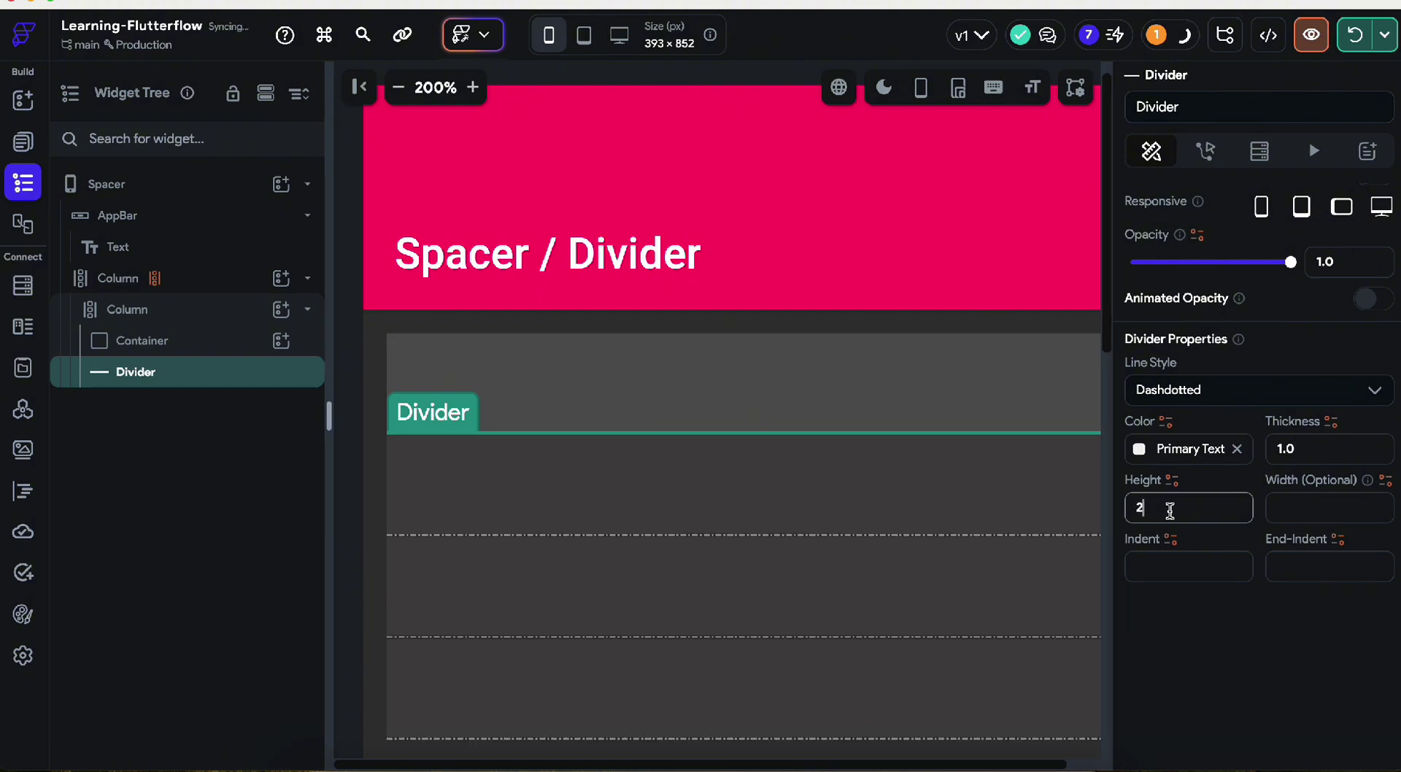
key(BackSpace)
text(4)
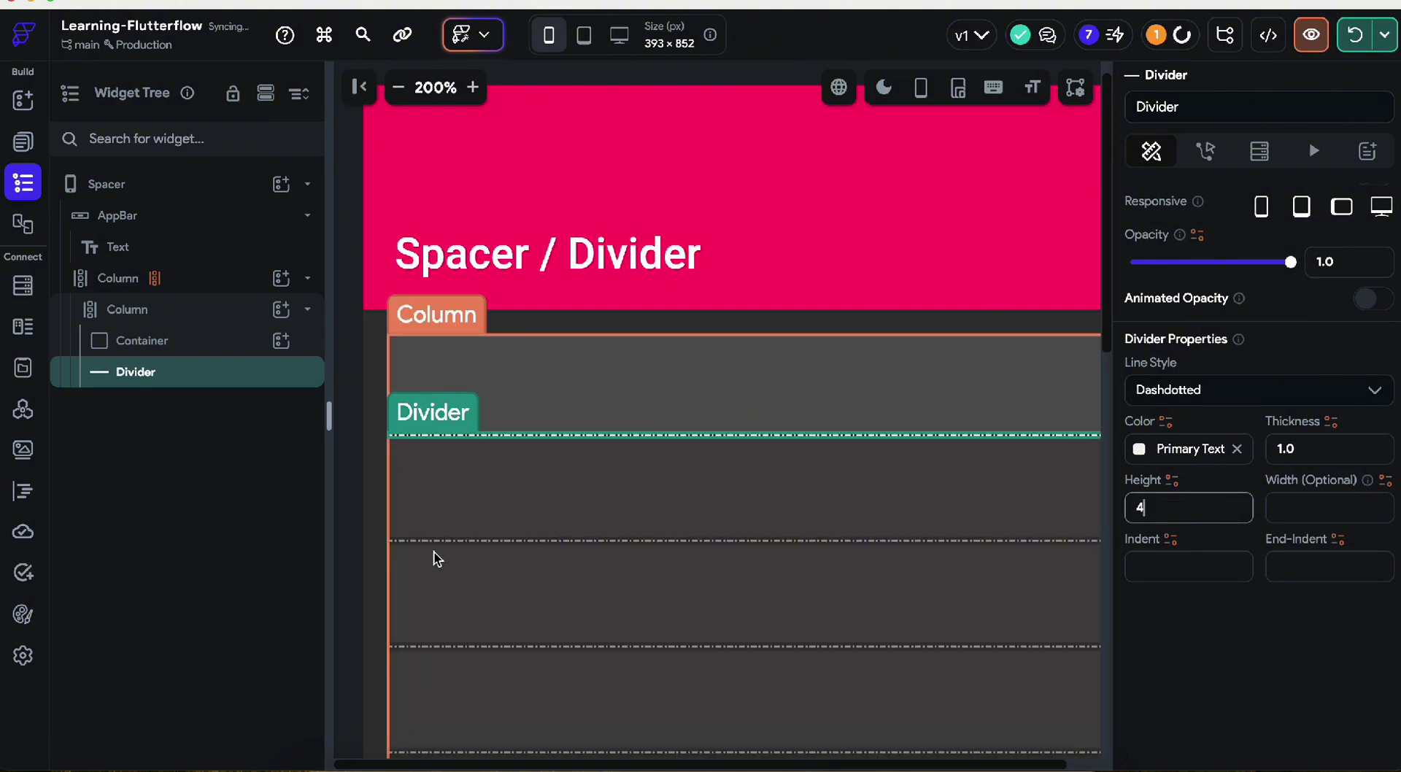
Step: Try an indent of 11 on the Divider and settle on 12
click(1160, 569)
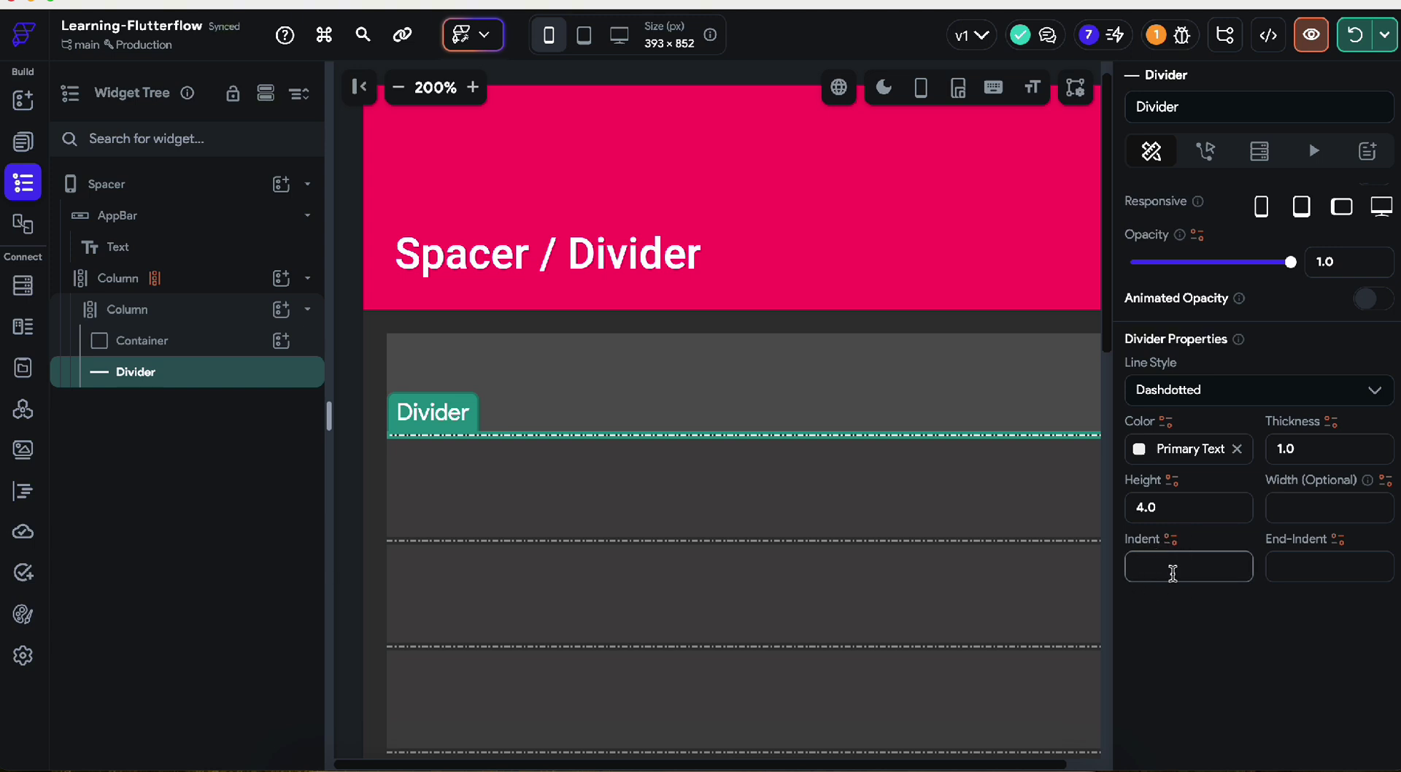
text(11)
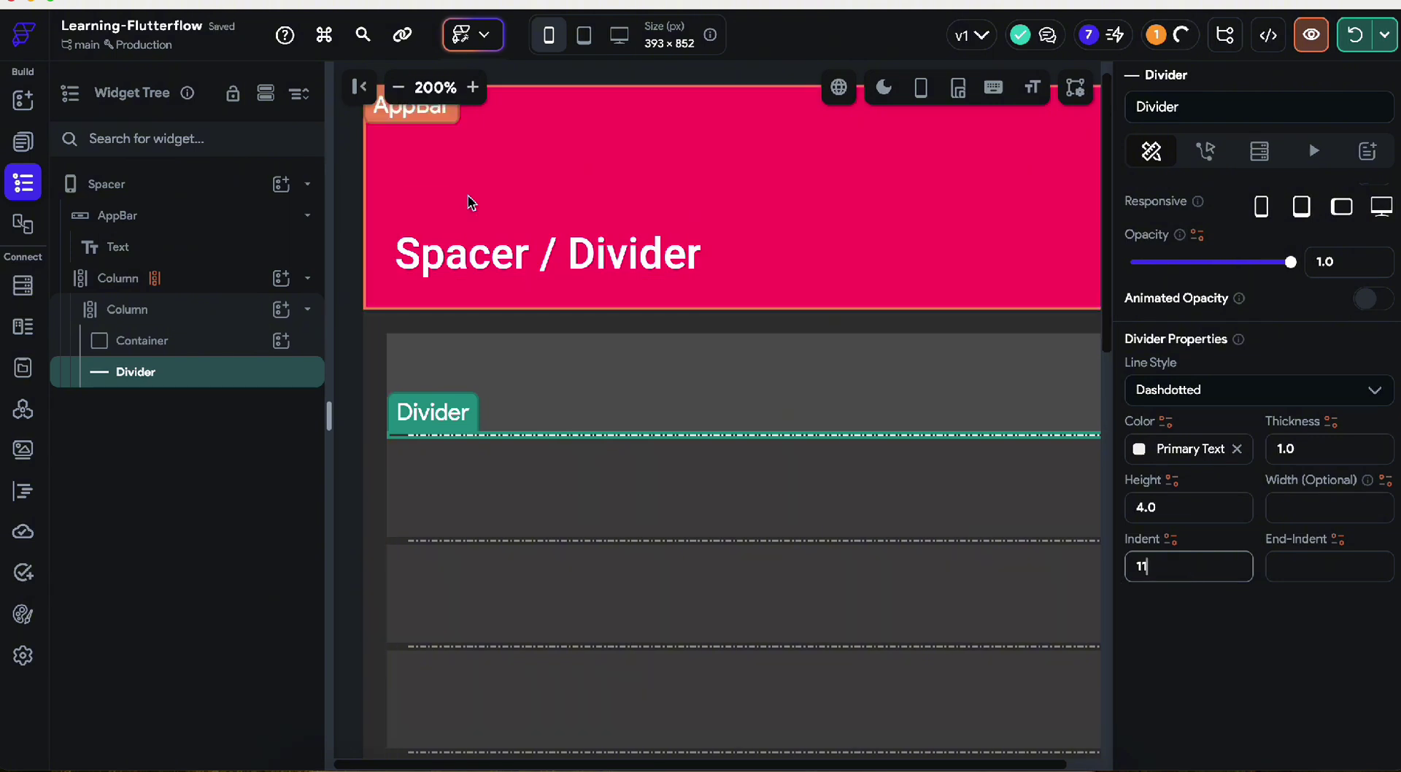
click(398, 89)
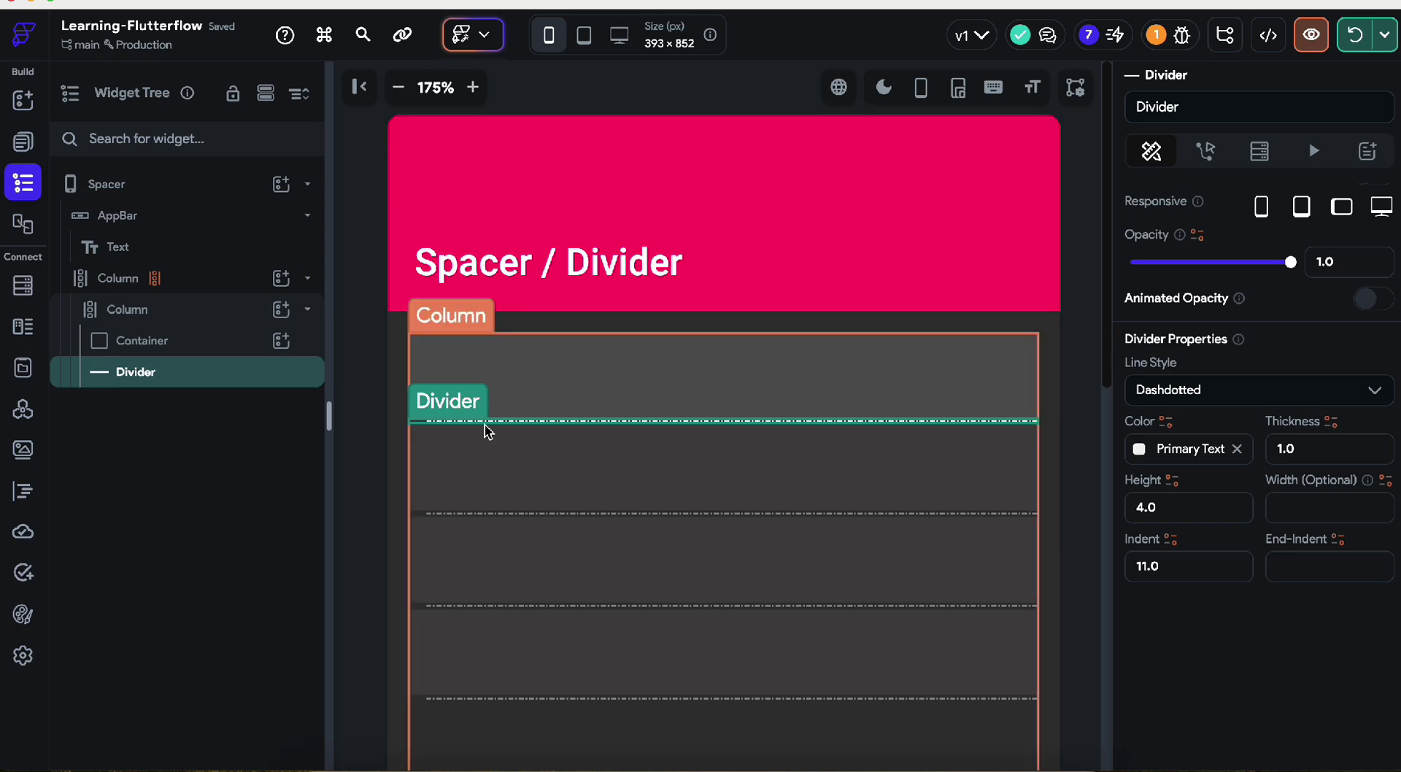
click(1164, 566)
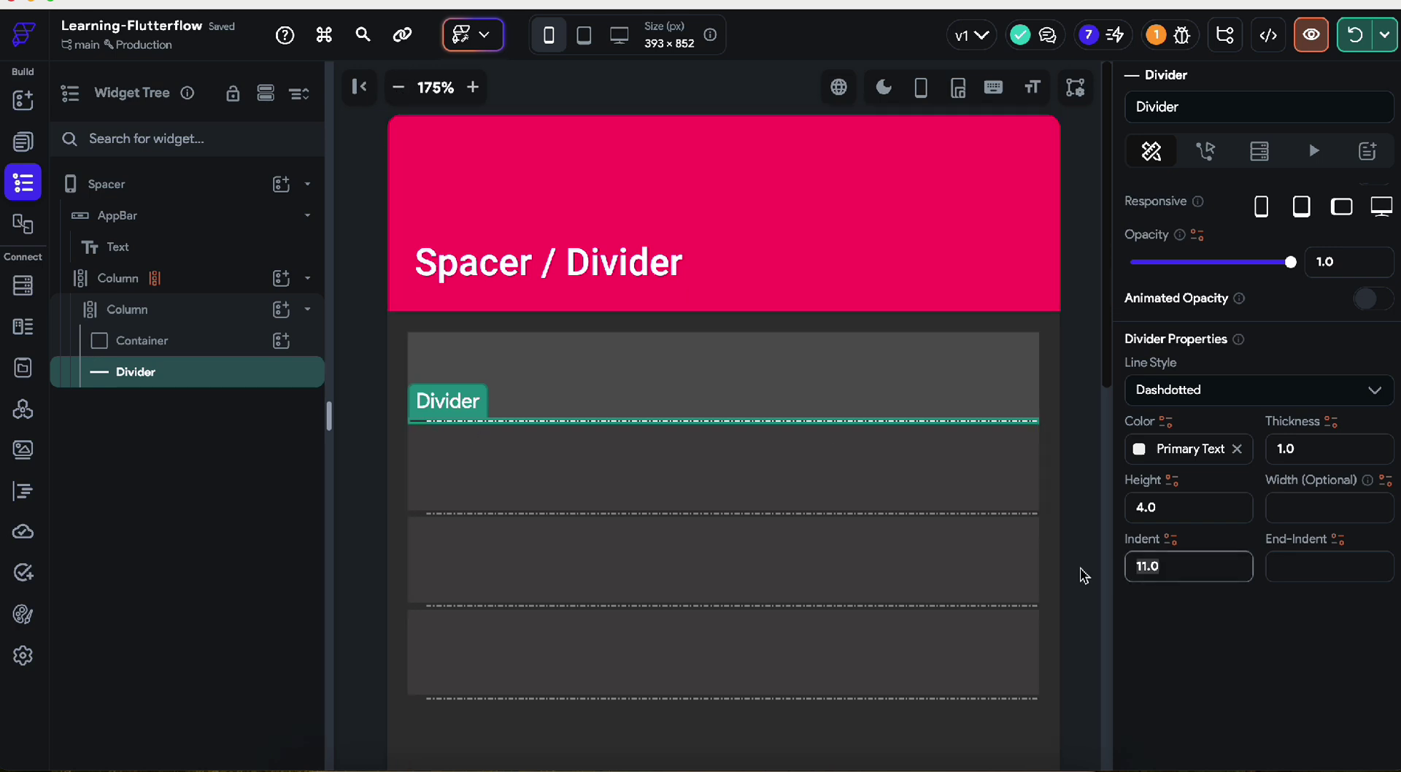
text(12)
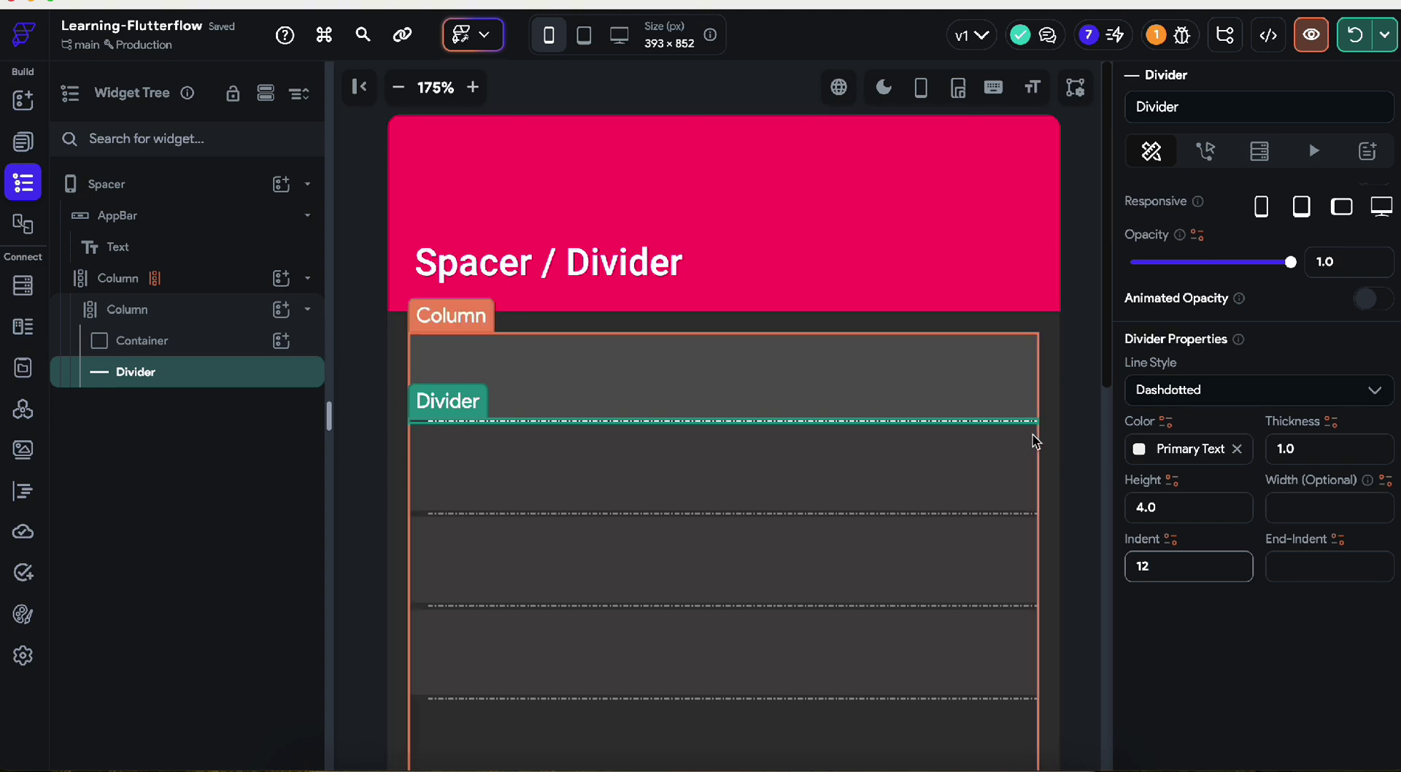
Step: Set the Divider's end indent to 12
click(1292, 557)
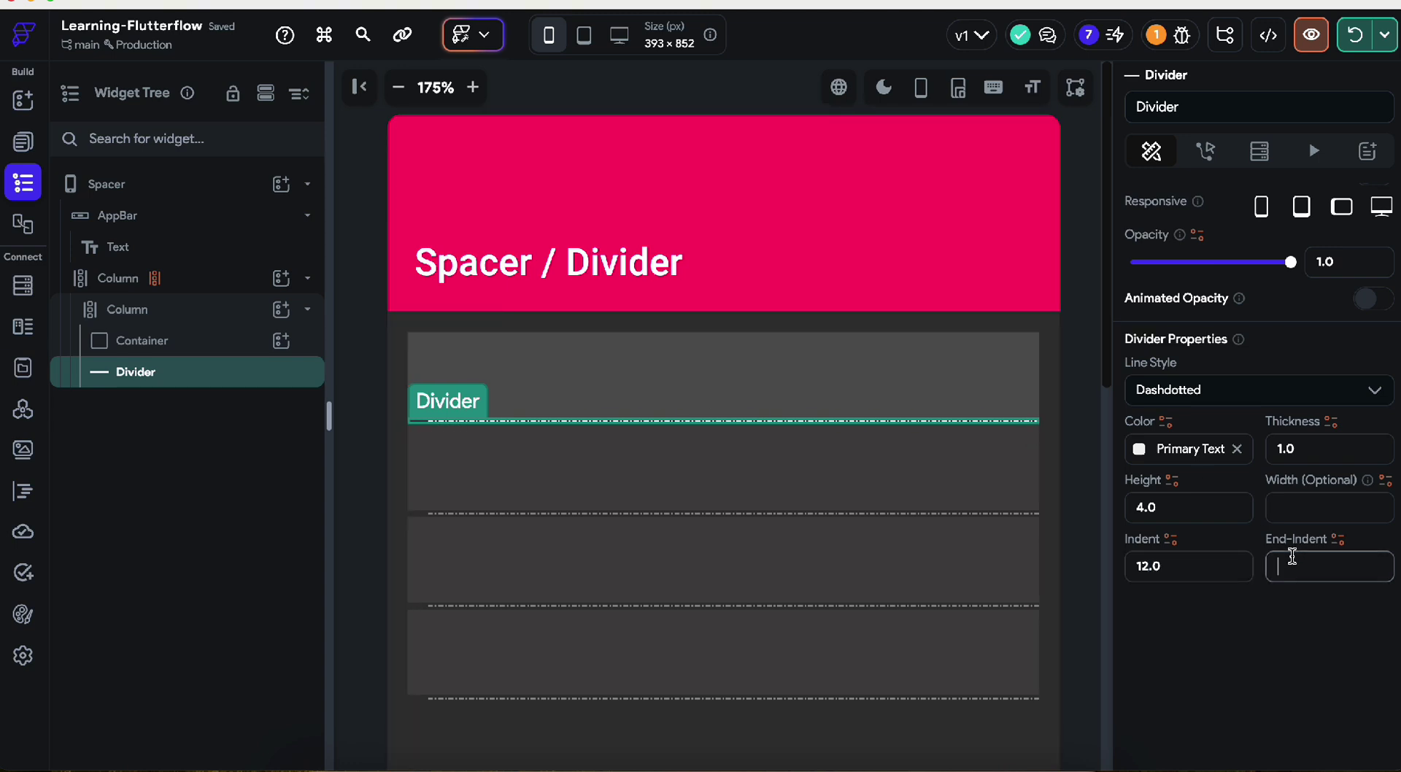
text(12)
click(1089, 521)
Step: Give the Divider an optional width of 100
click(776, 421)
click(1294, 505)
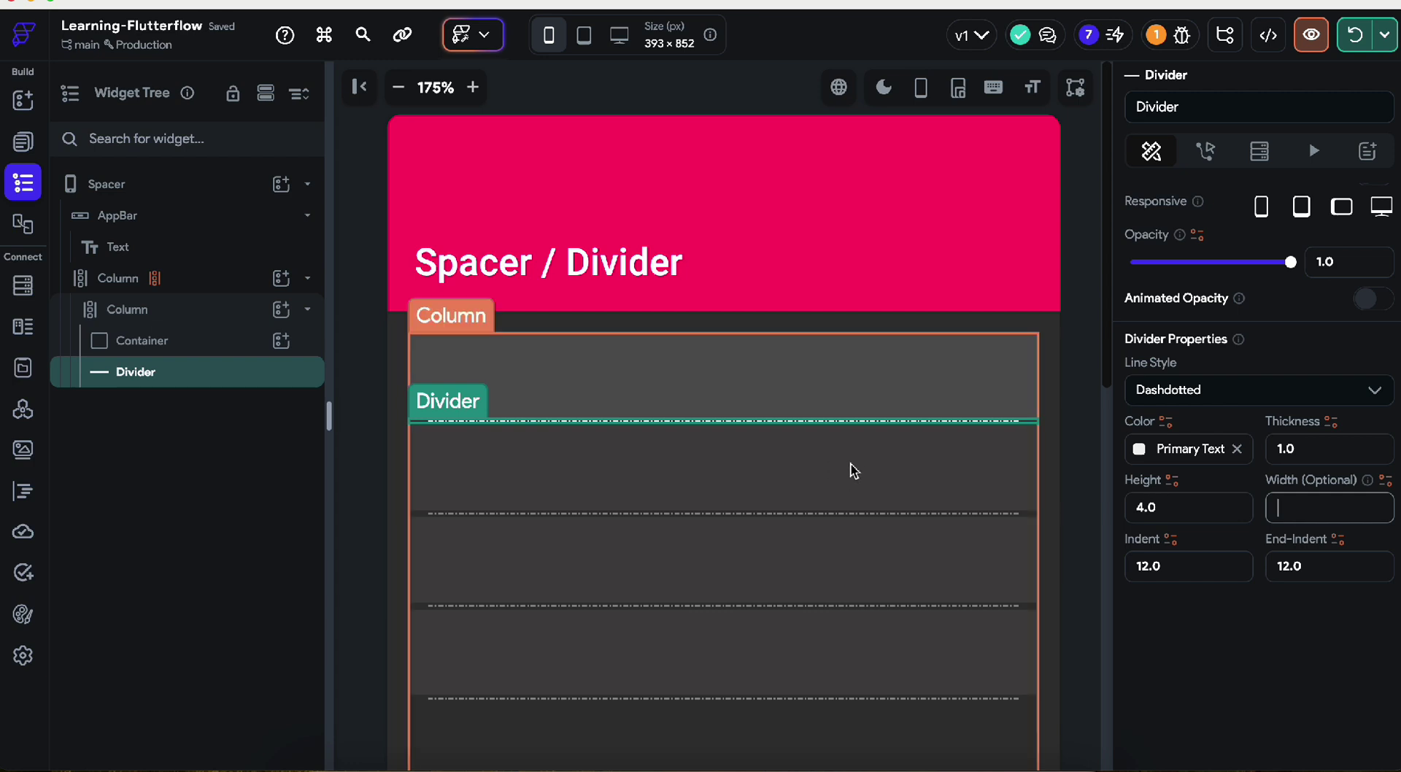
text(100)
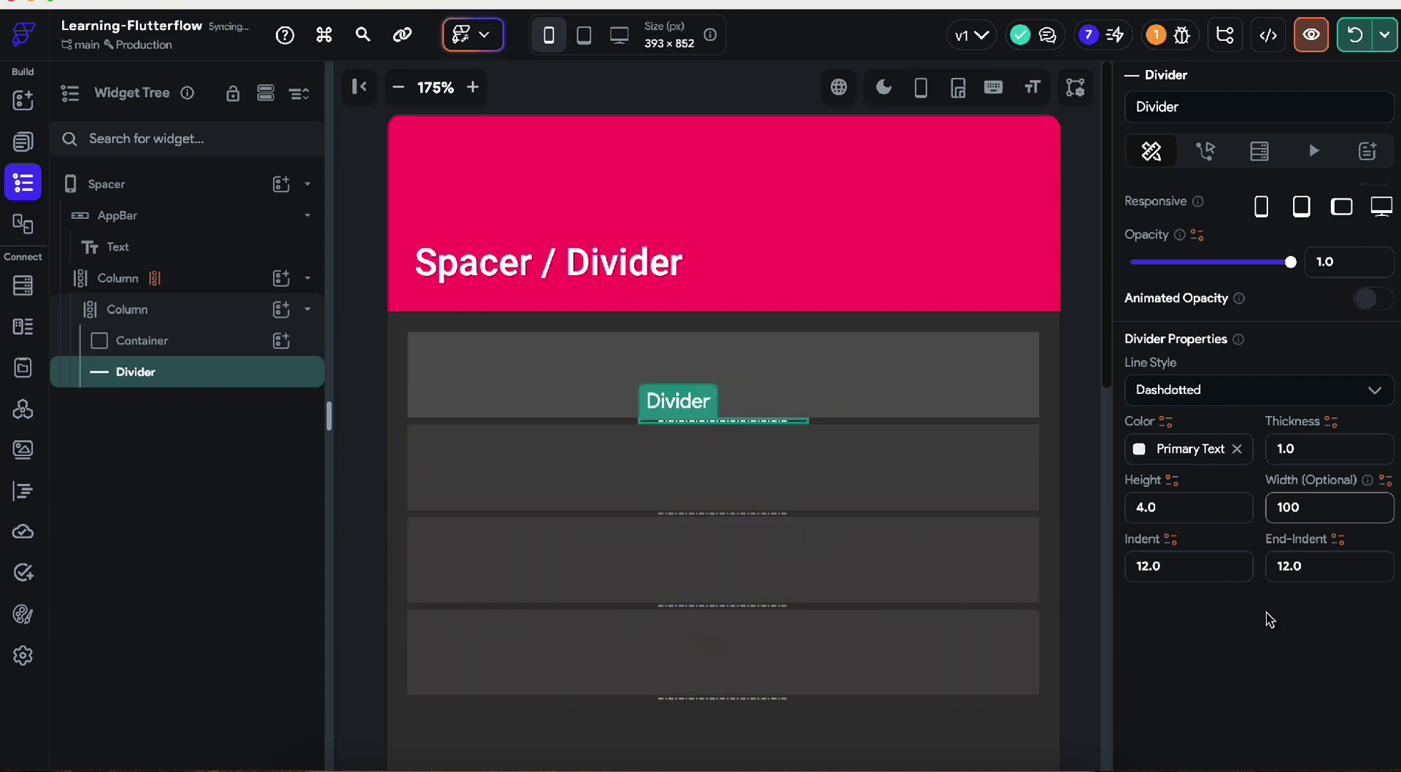
Step: Clear the Divider's optional width so it spans the full available width
double_click(1334, 507)
key(BackSpace)
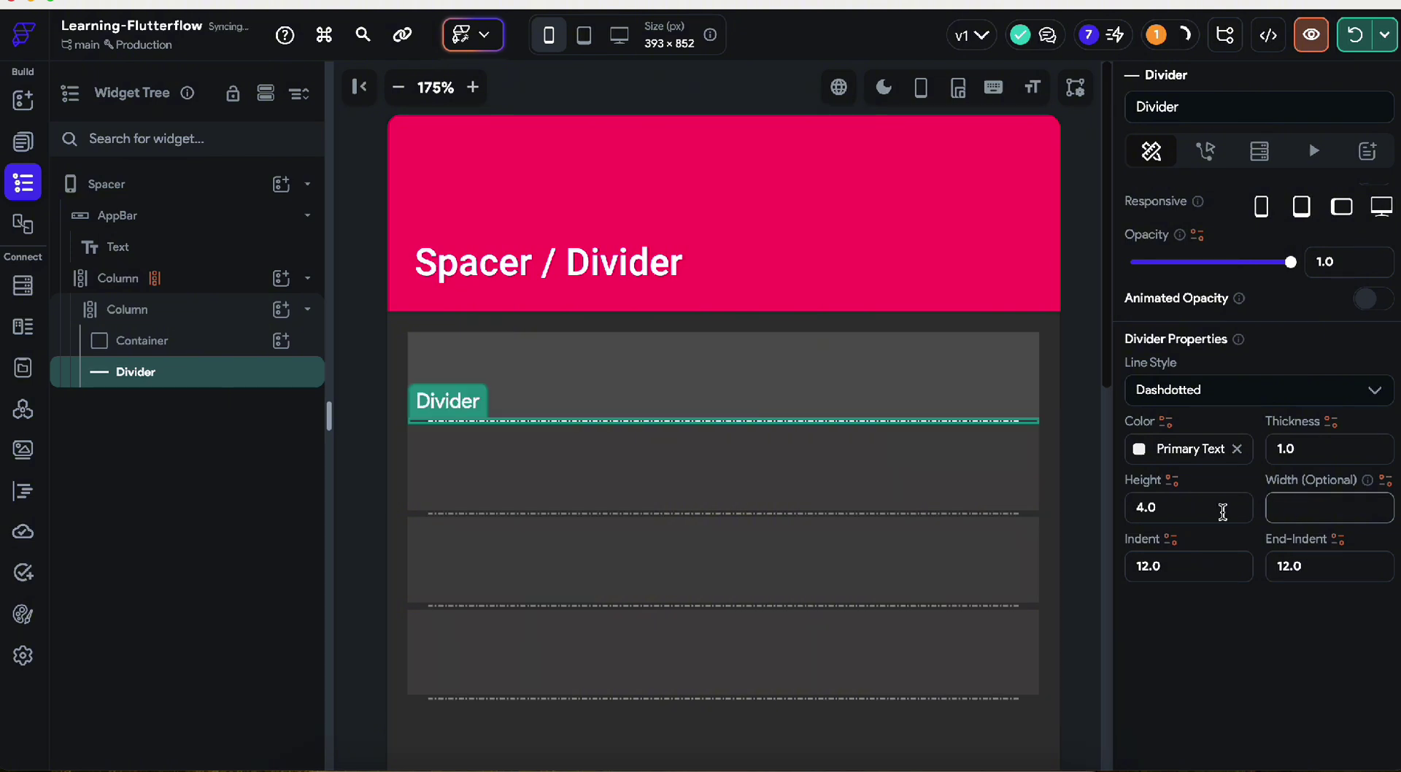
Step: Insert a Row widget inside the repeated Container
click(785, 386)
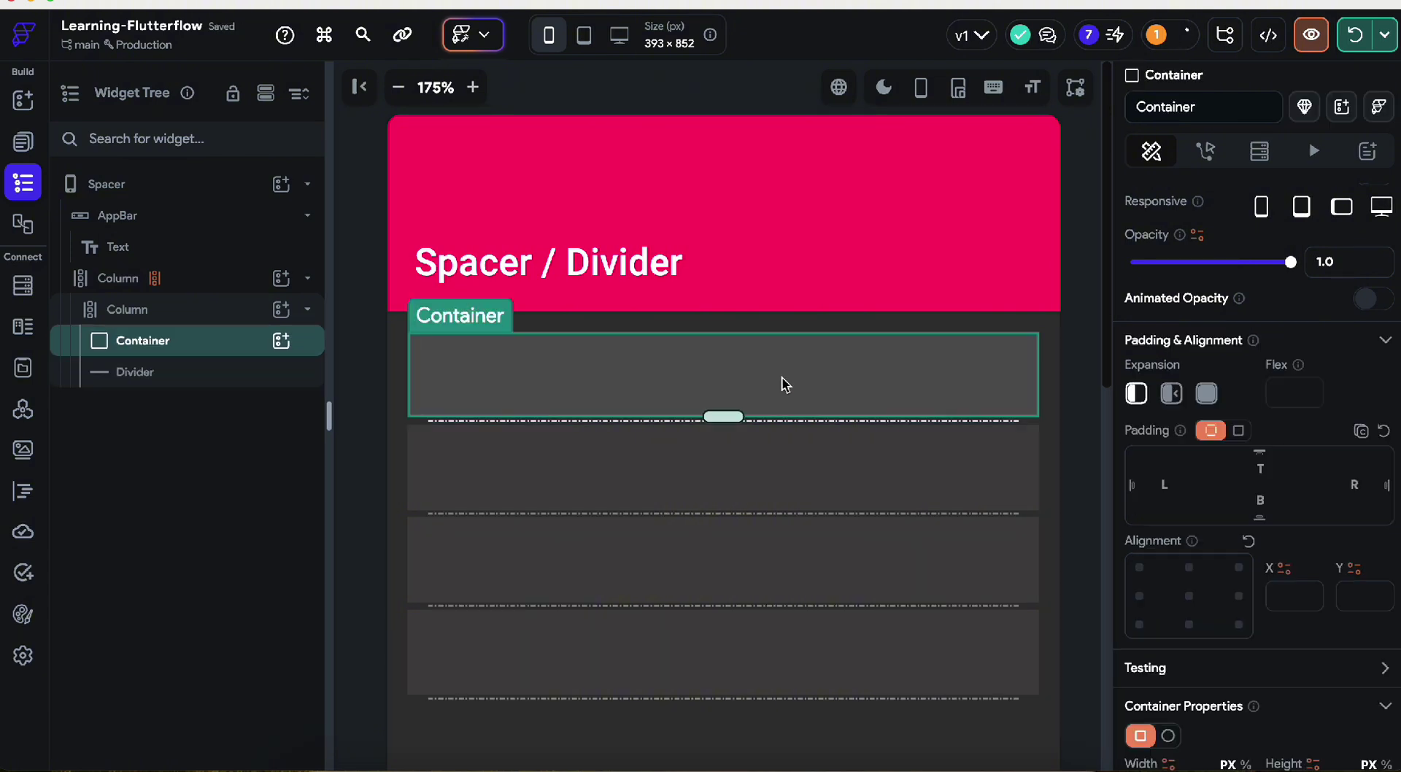
right_click(480, 383)
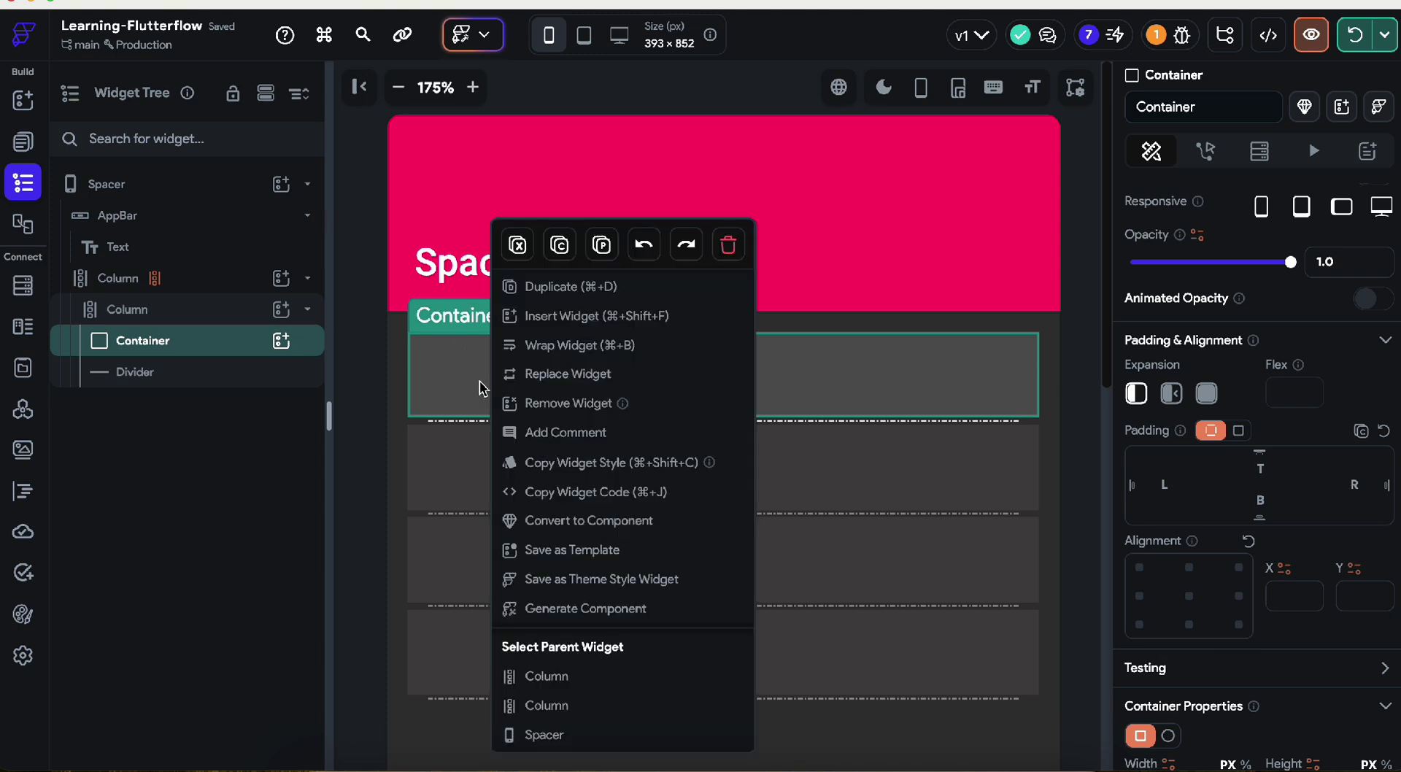
click(563, 326)
click(513, 252)
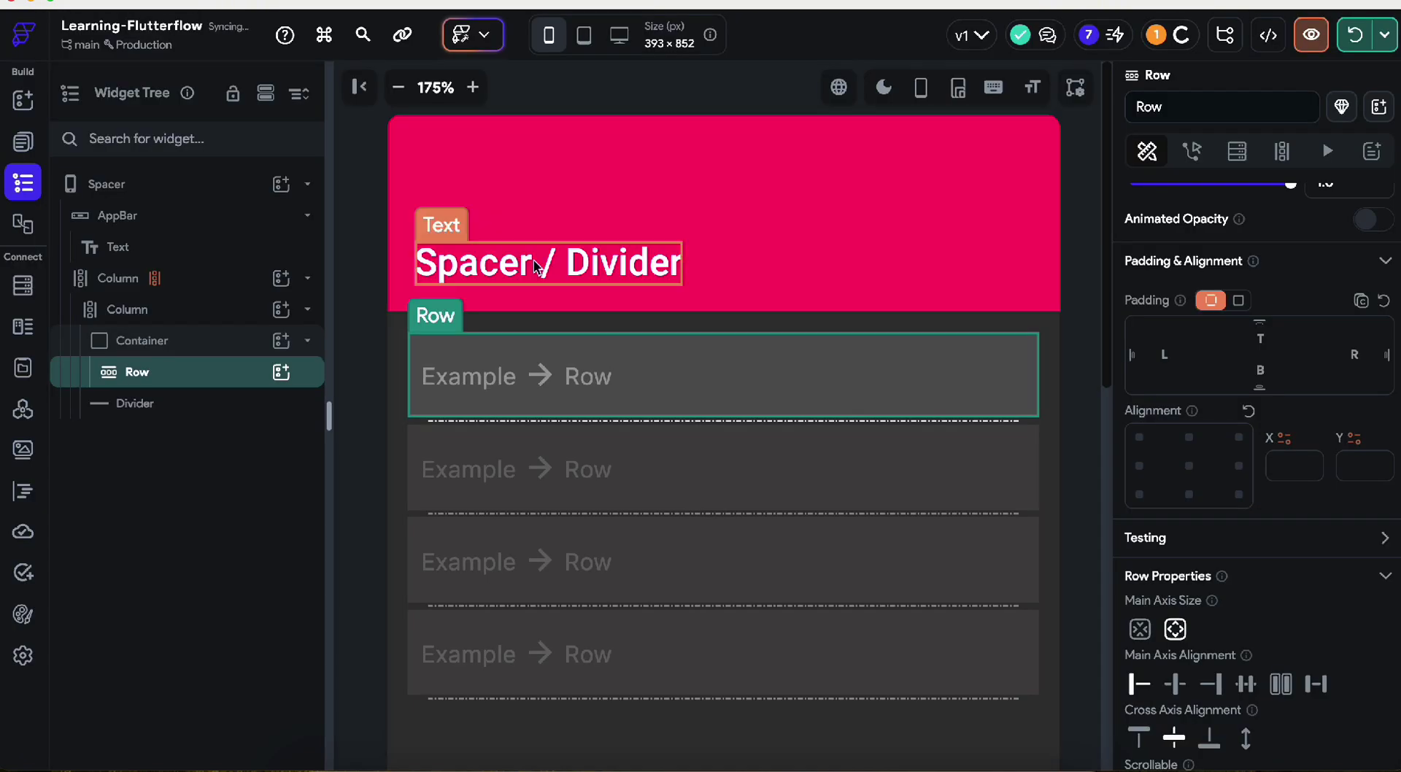
Step: Insert a CircleImage widget into the Row, searching the widgets for "image"
right_click(604, 388)
click(664, 326)
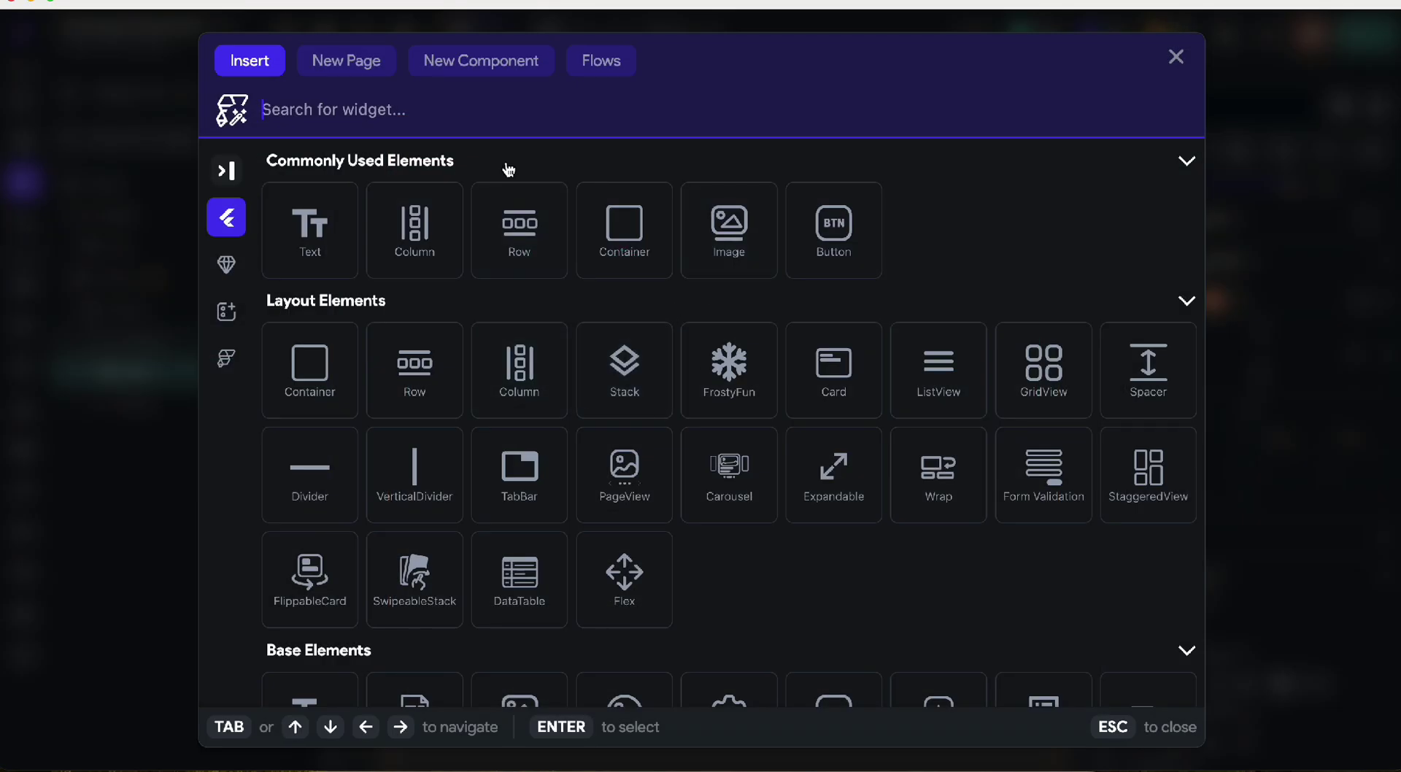
text(image)
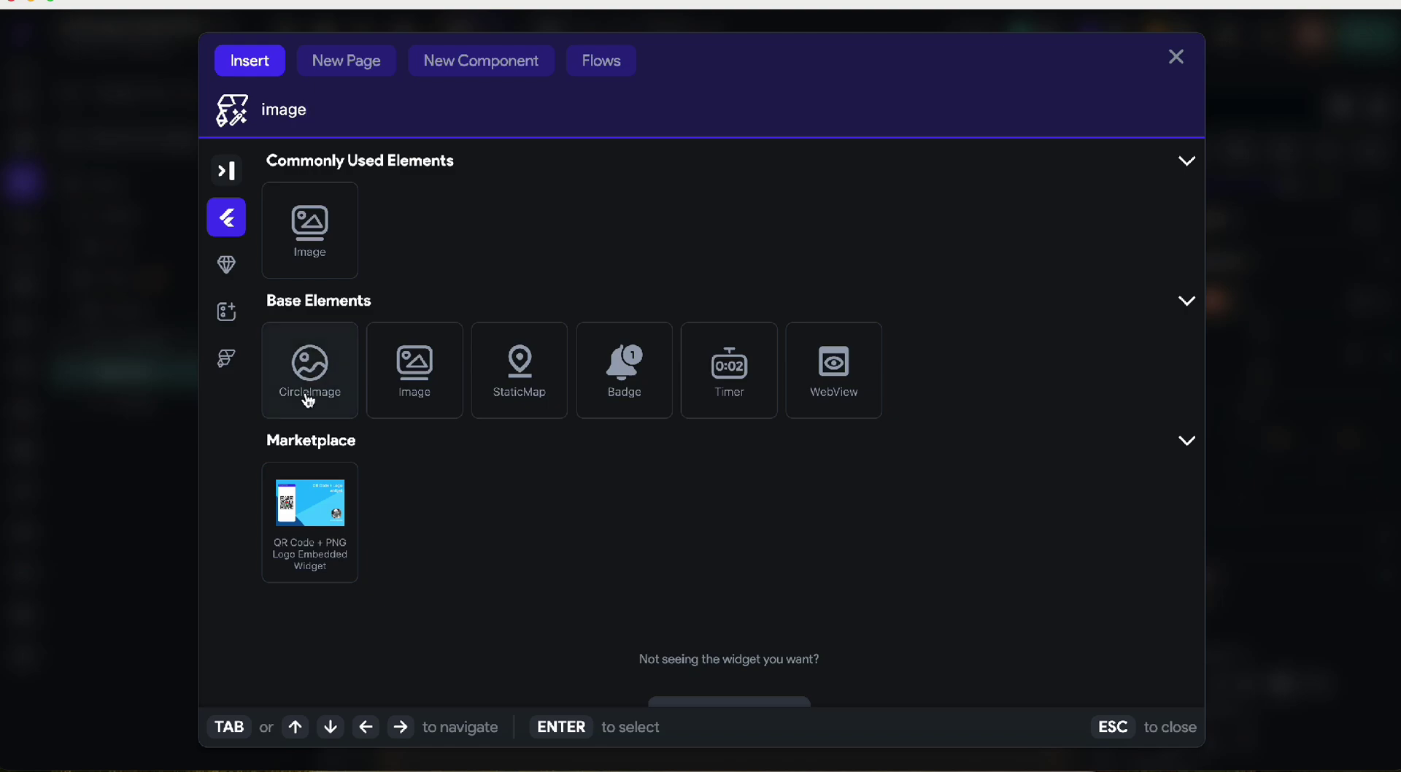
click(308, 400)
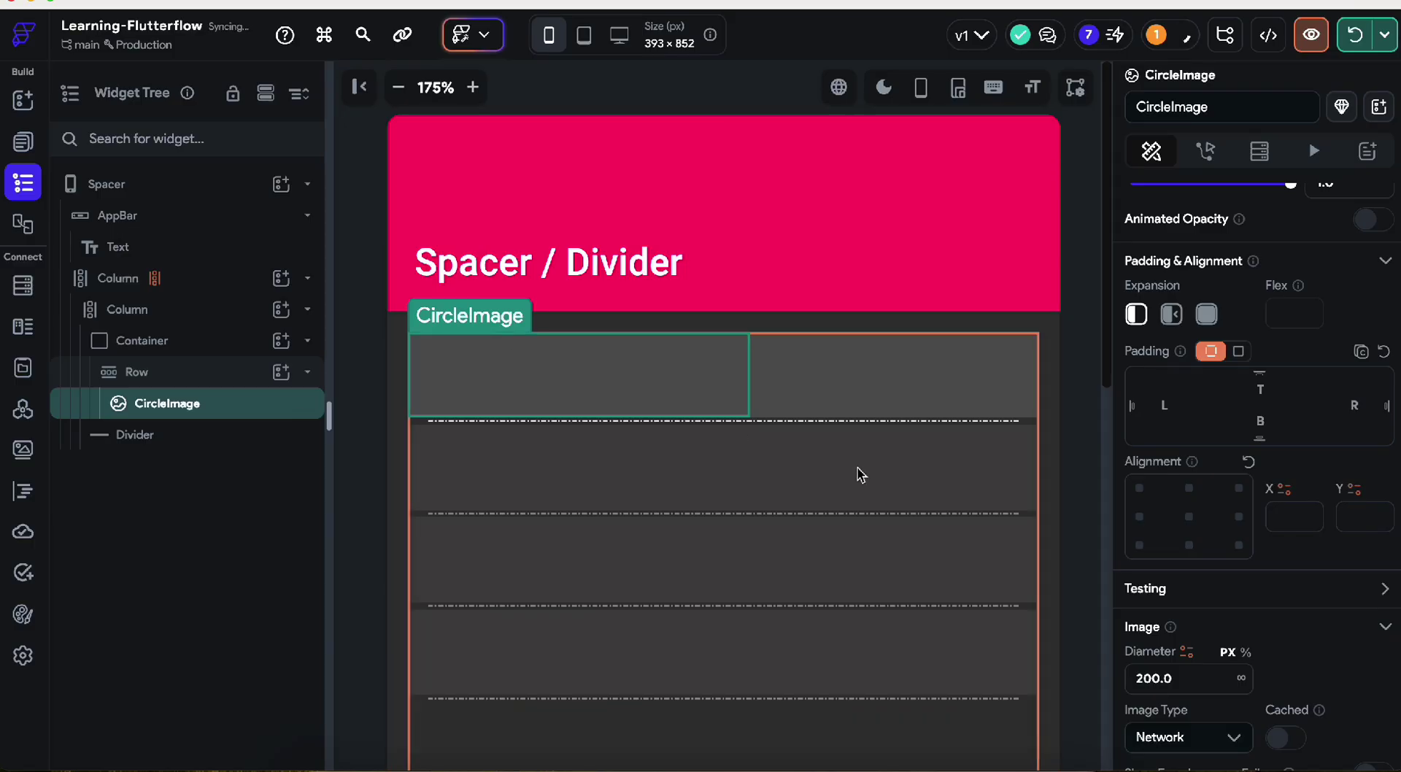
Step: Try a diameter of 60 on the CircleImage and settle on 40
scroll(1160, 443, down, 4)
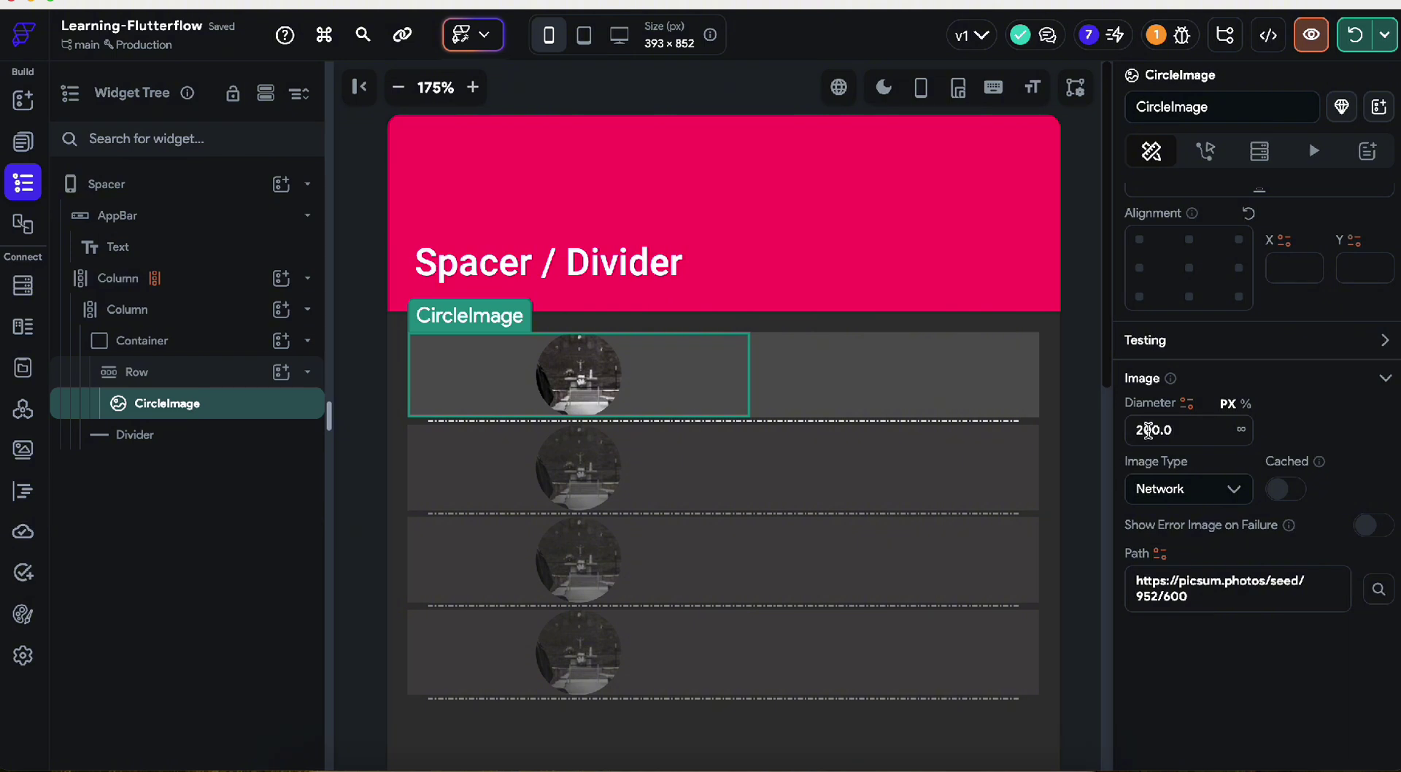
drag(1153, 431, 1119, 438)
text(6)
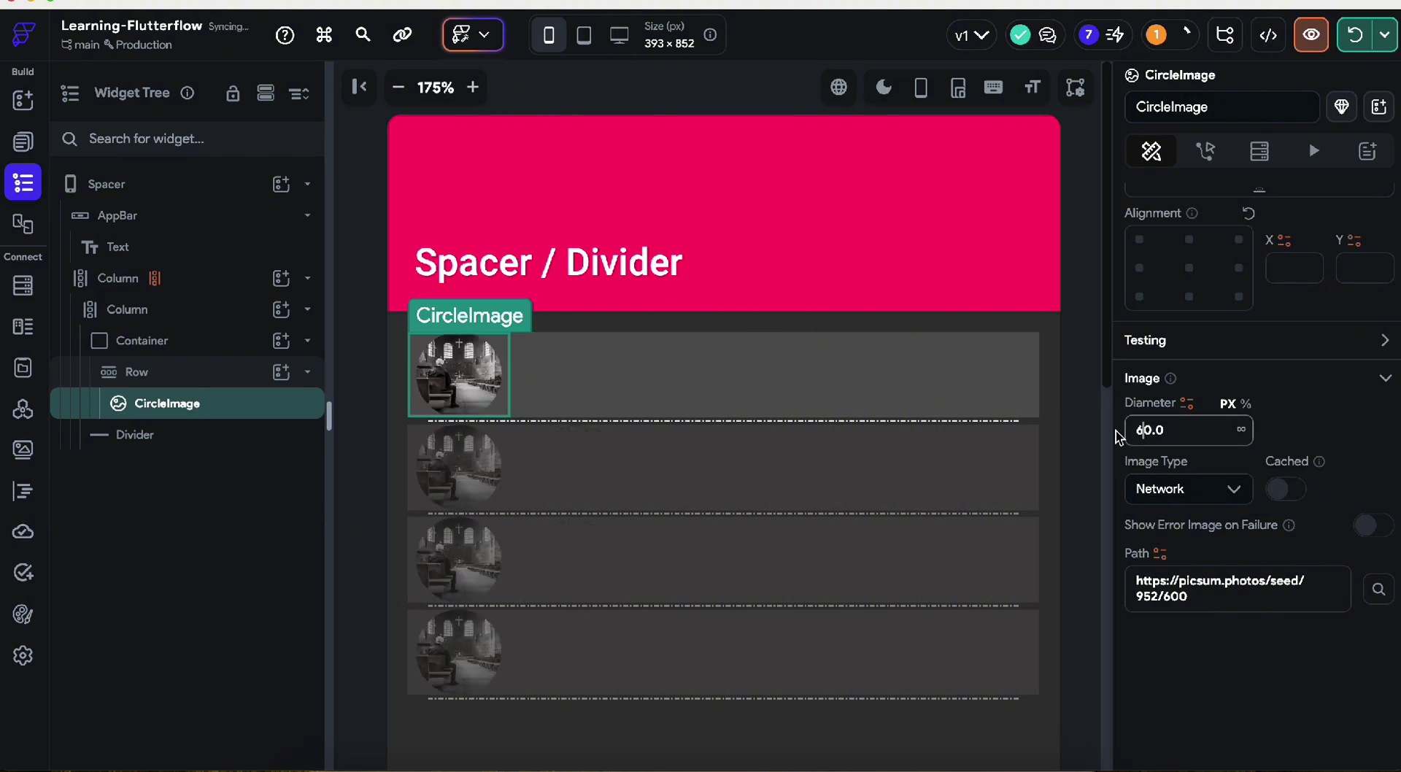
key(BackSpace)
text(4)
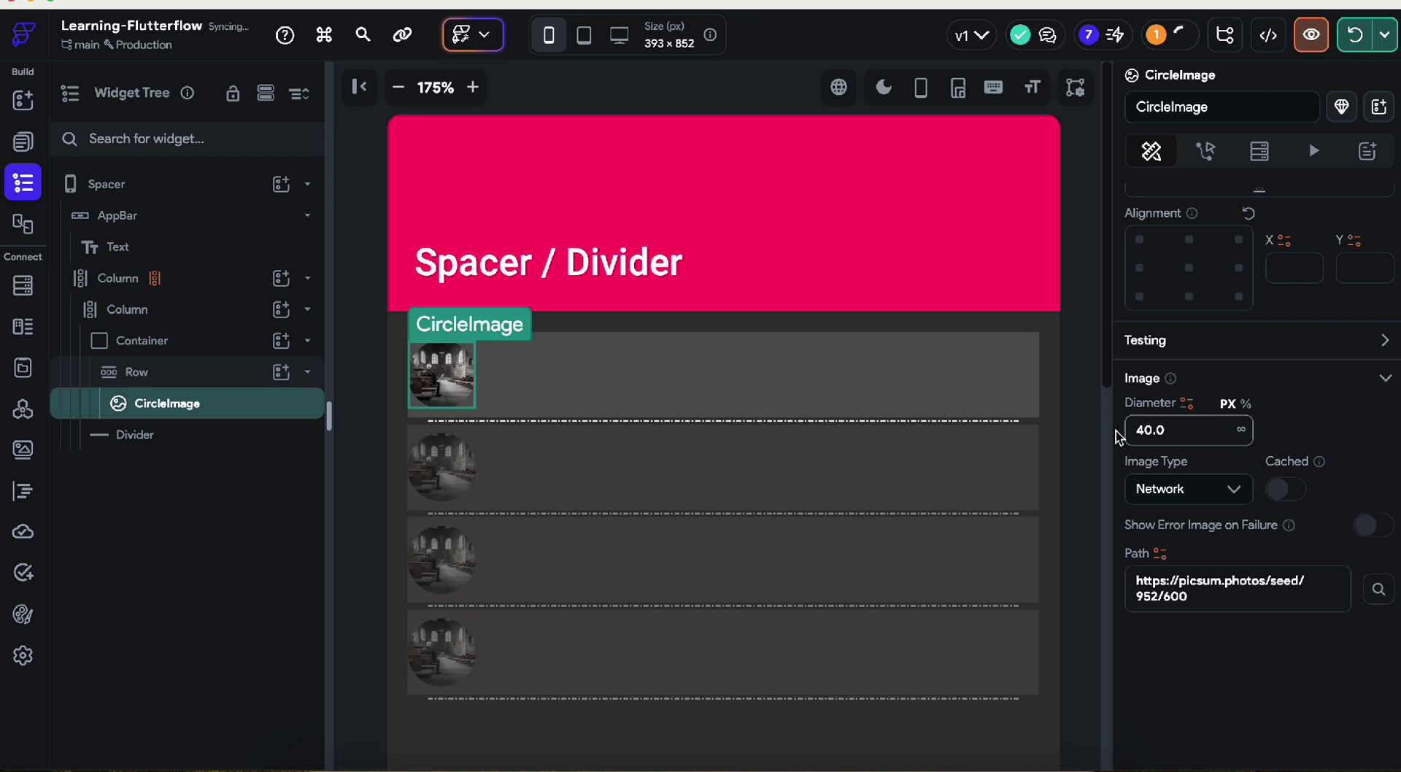
Step: Set the Row's items spacing to 8
click(522, 385)
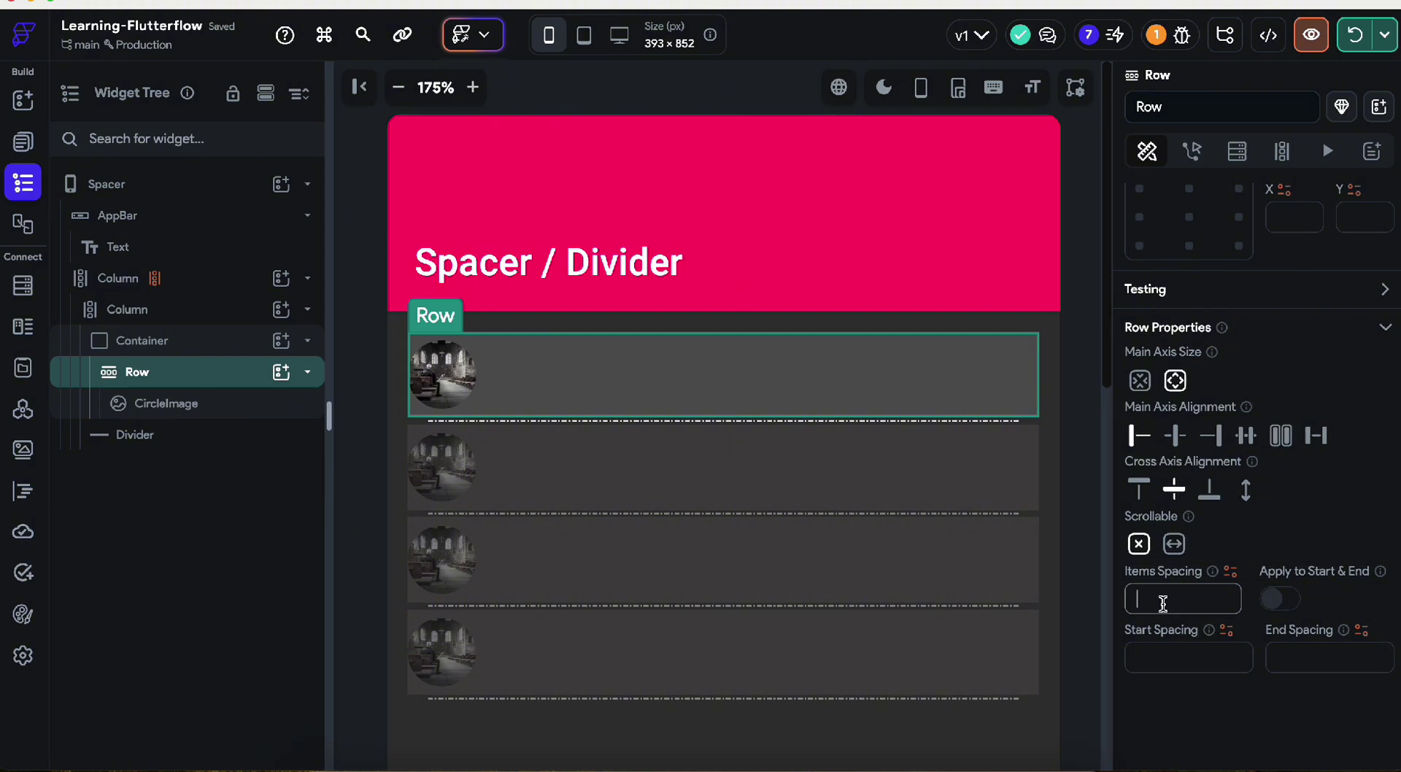
text(8)
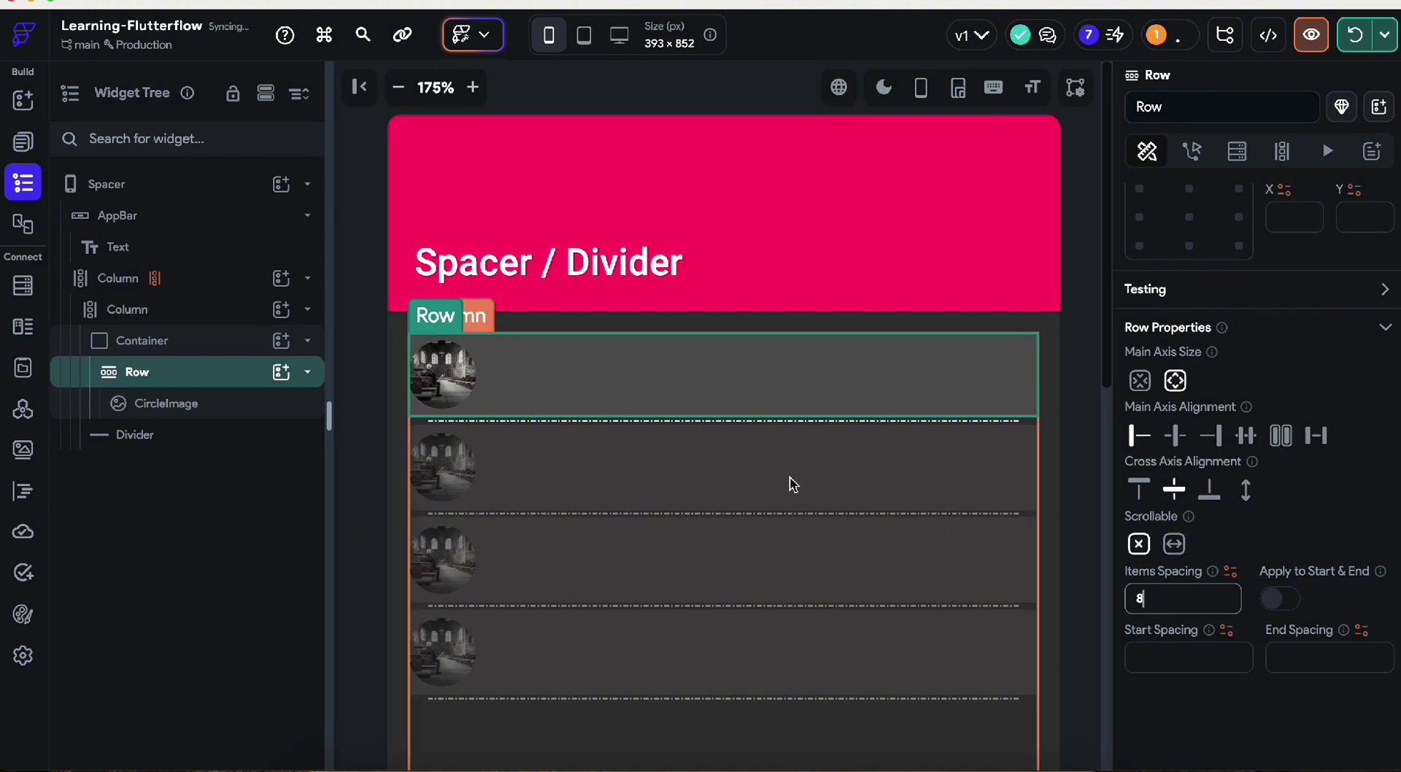
click(726, 395)
Step: Insert a VerticalDivider into the Row after the CircleImage
right_click(725, 400)
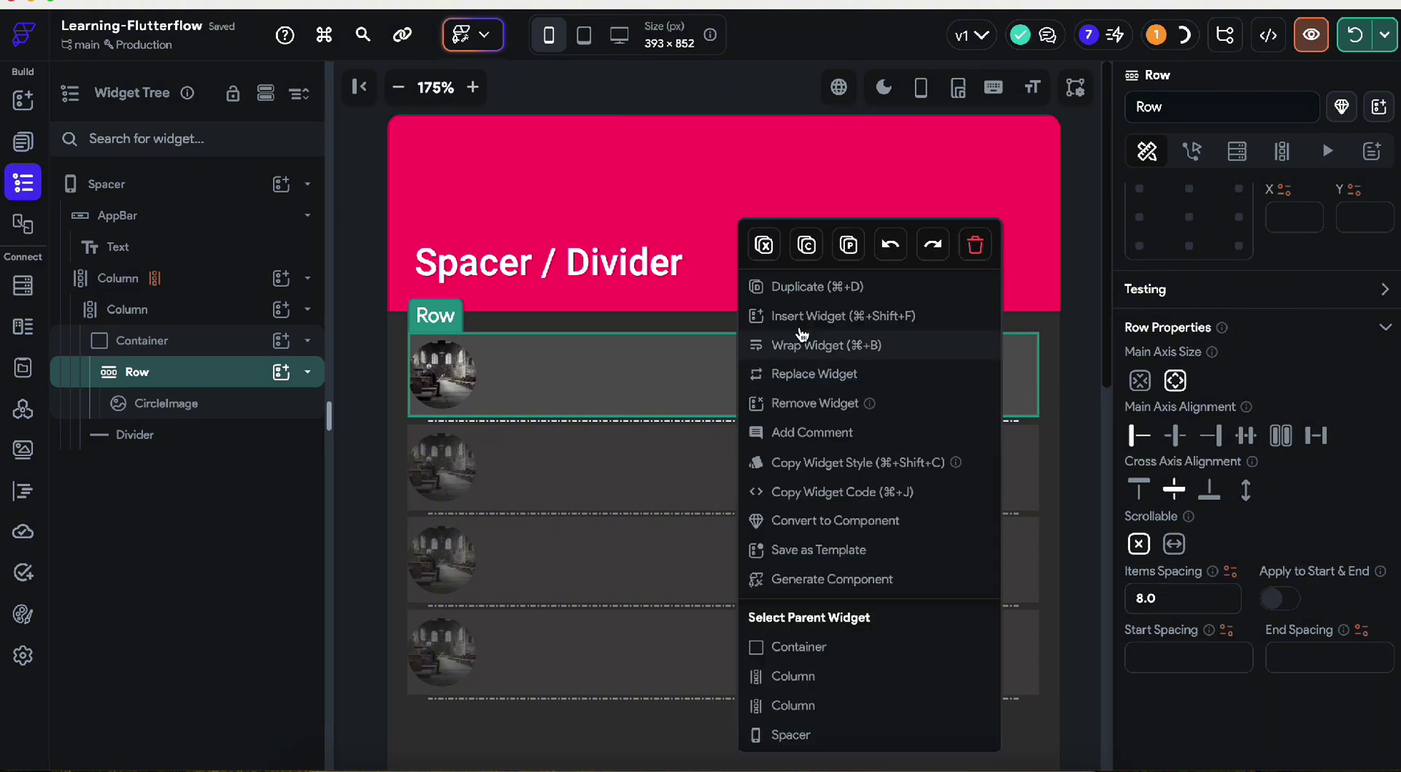
click(821, 319)
click(424, 503)
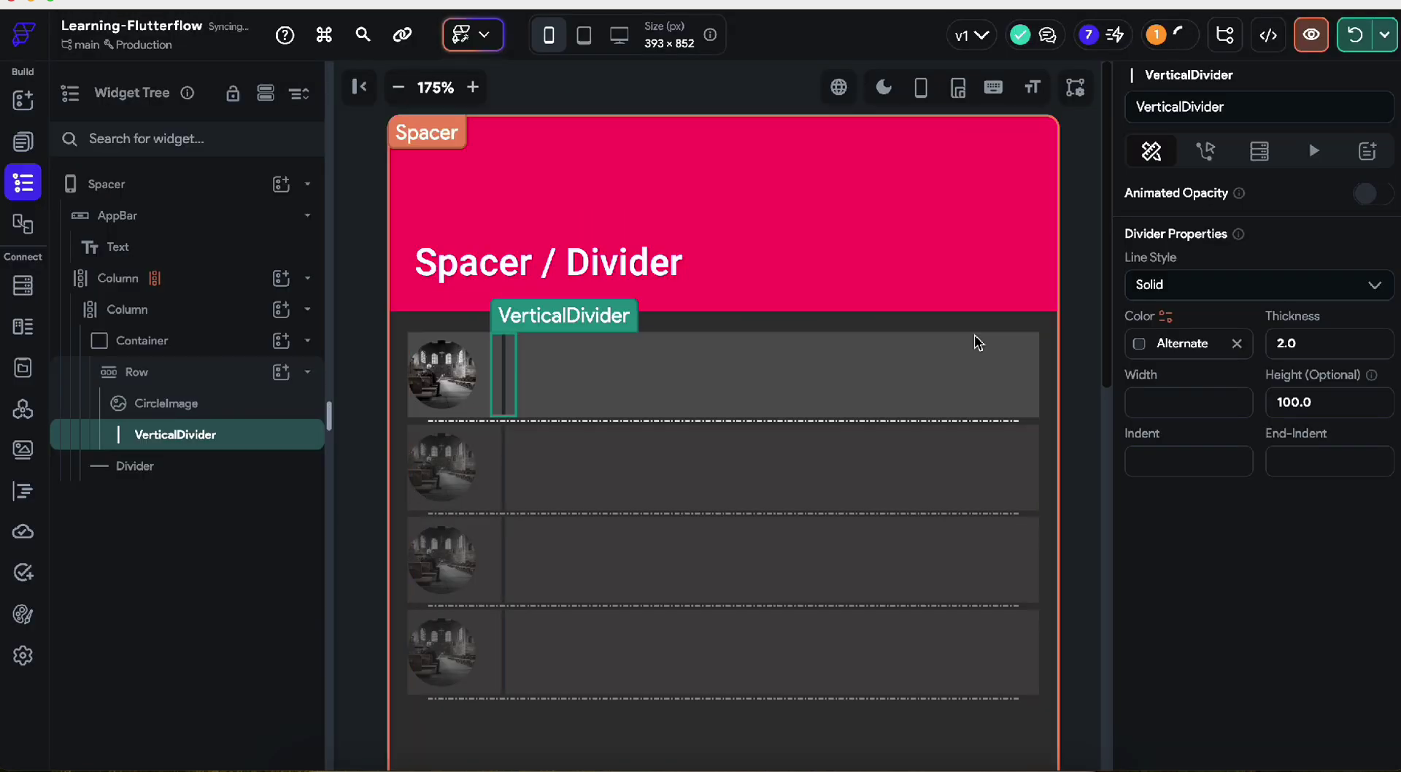
Step: Give the VerticalDivider a Dashed line style and the Primary Text color with its opacity reduced to 31%
click(1161, 285)
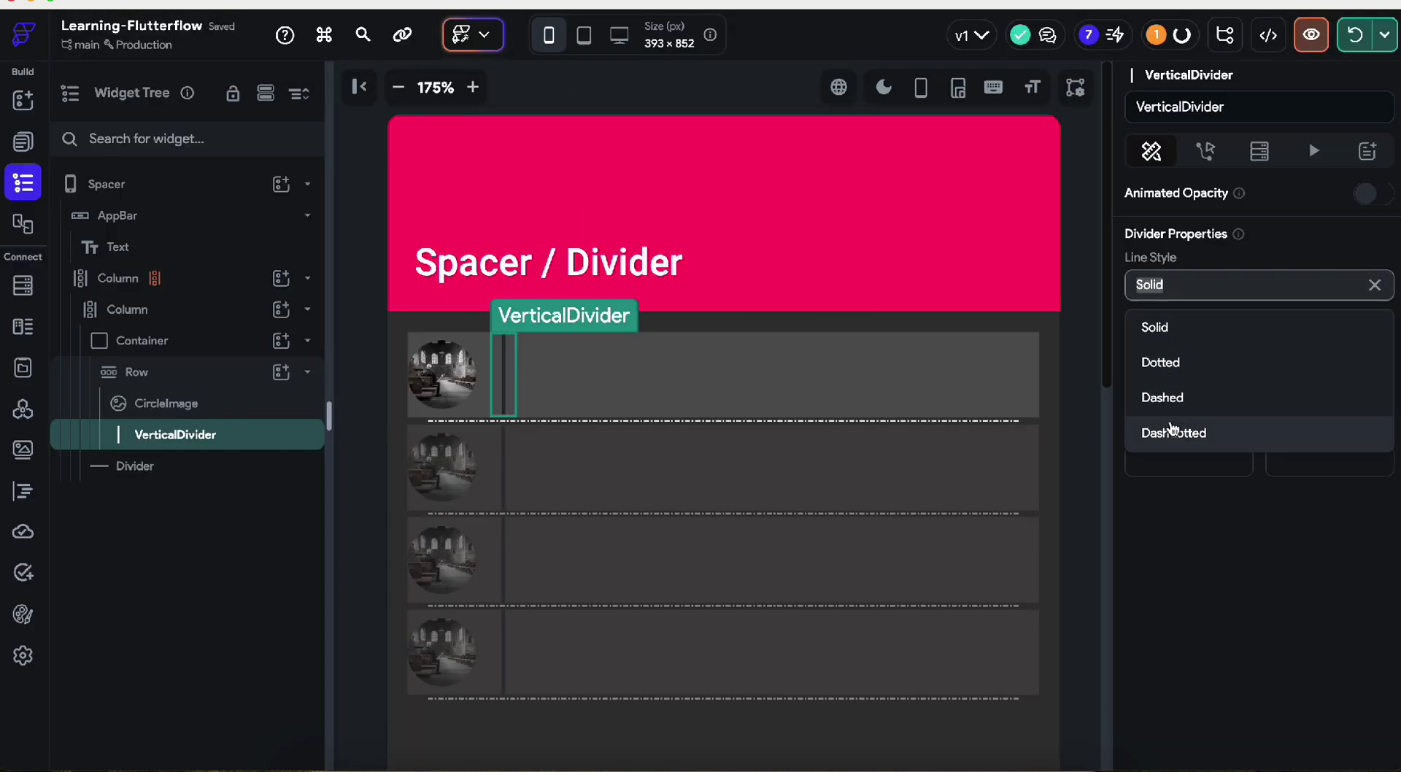
click(1167, 400)
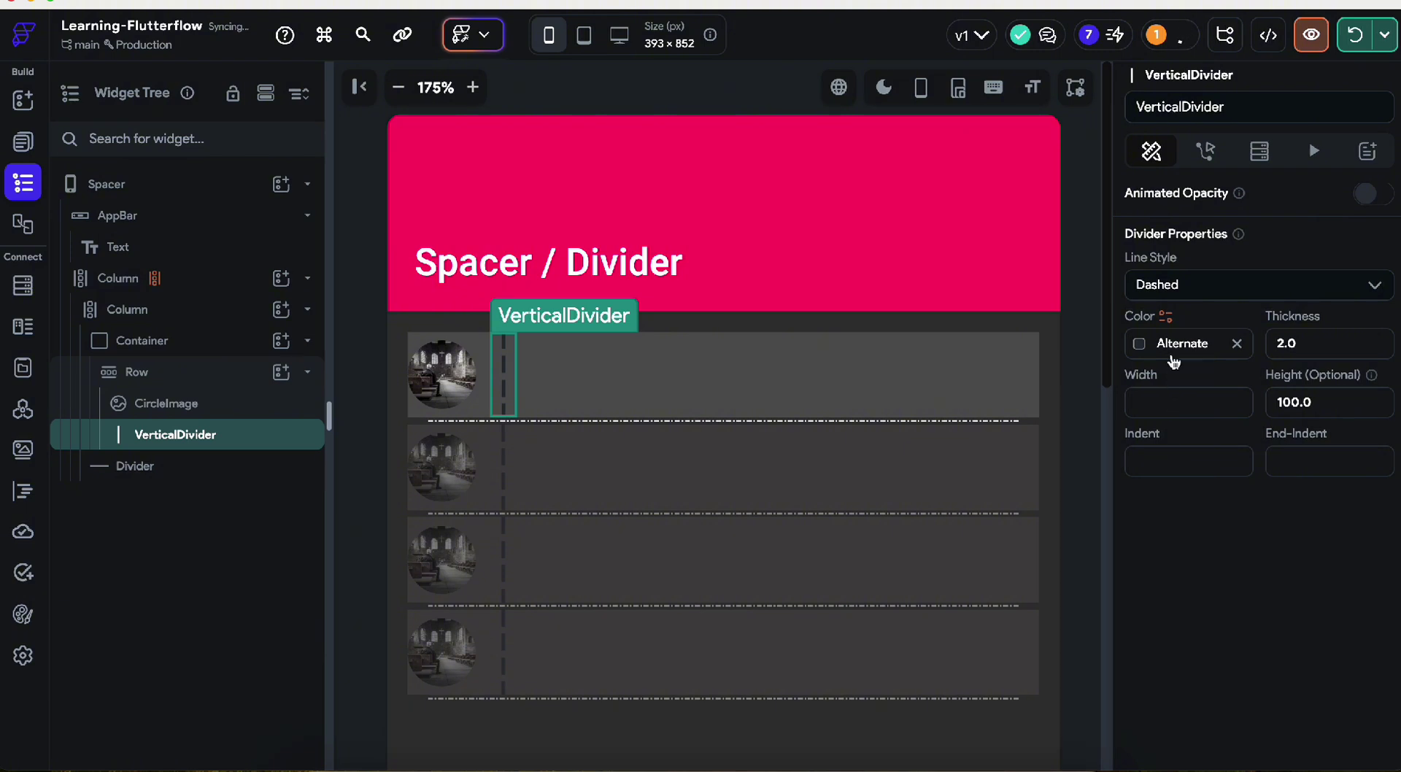
click(1139, 343)
click(918, 693)
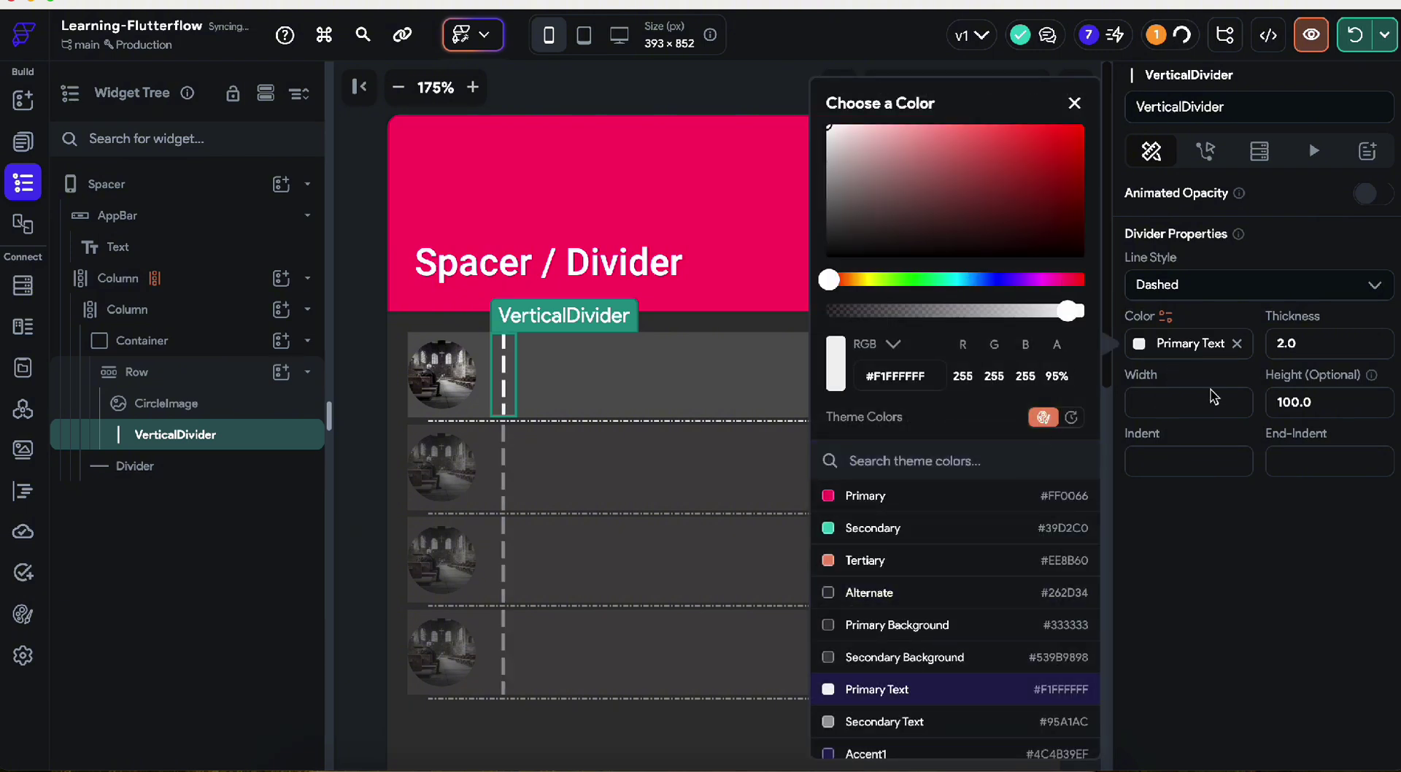
drag(973, 319, 907, 312)
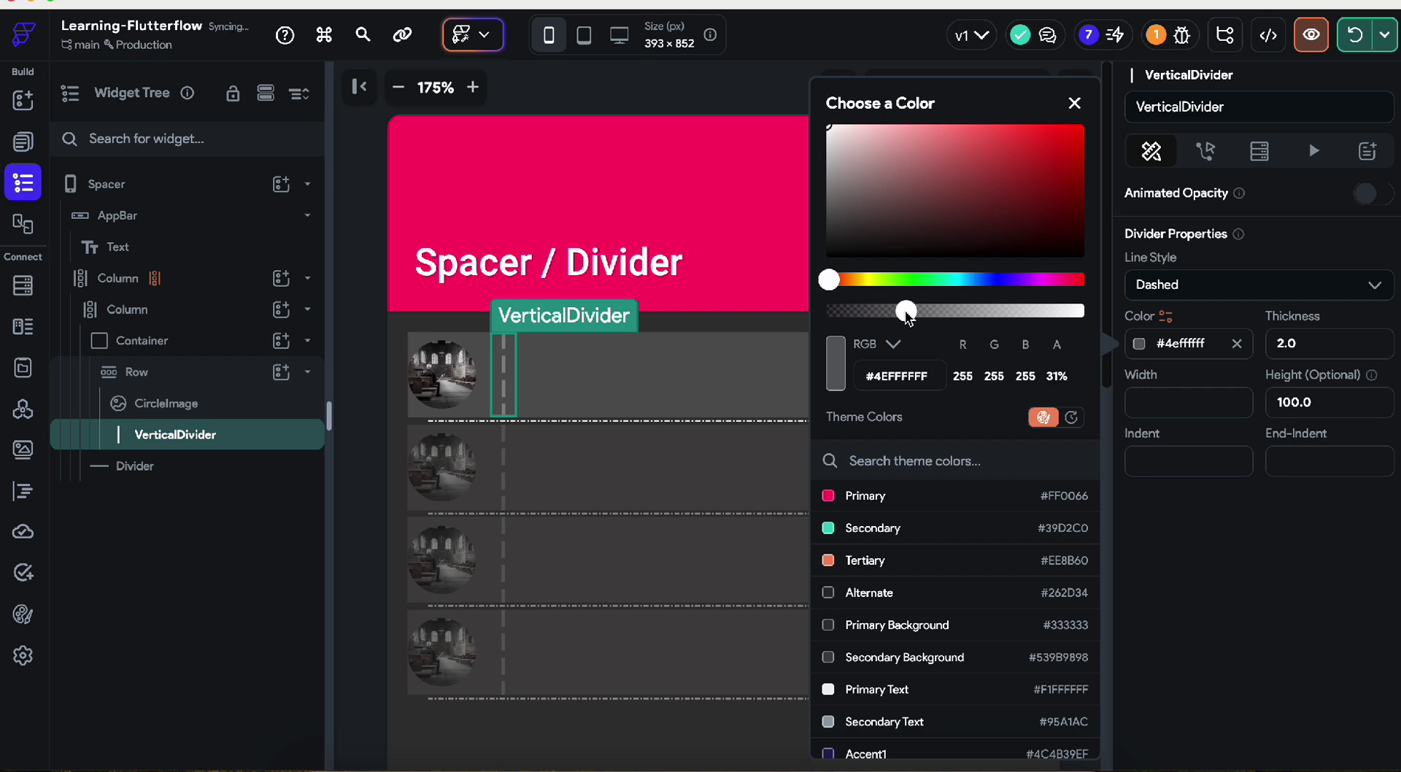
Step: Set the VerticalDivider's thickness to 1
click(1292, 351)
click(1292, 347)
text(1)
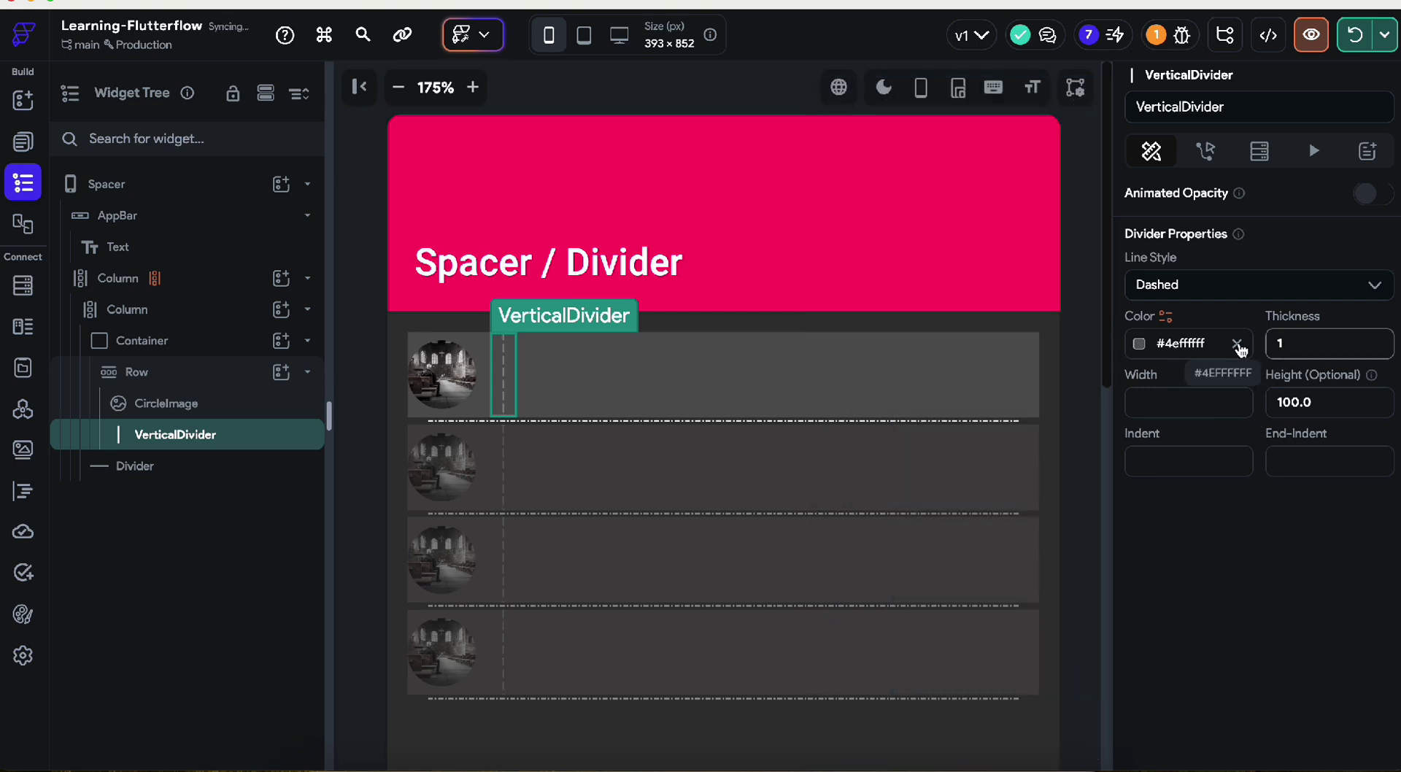
click(1070, 465)
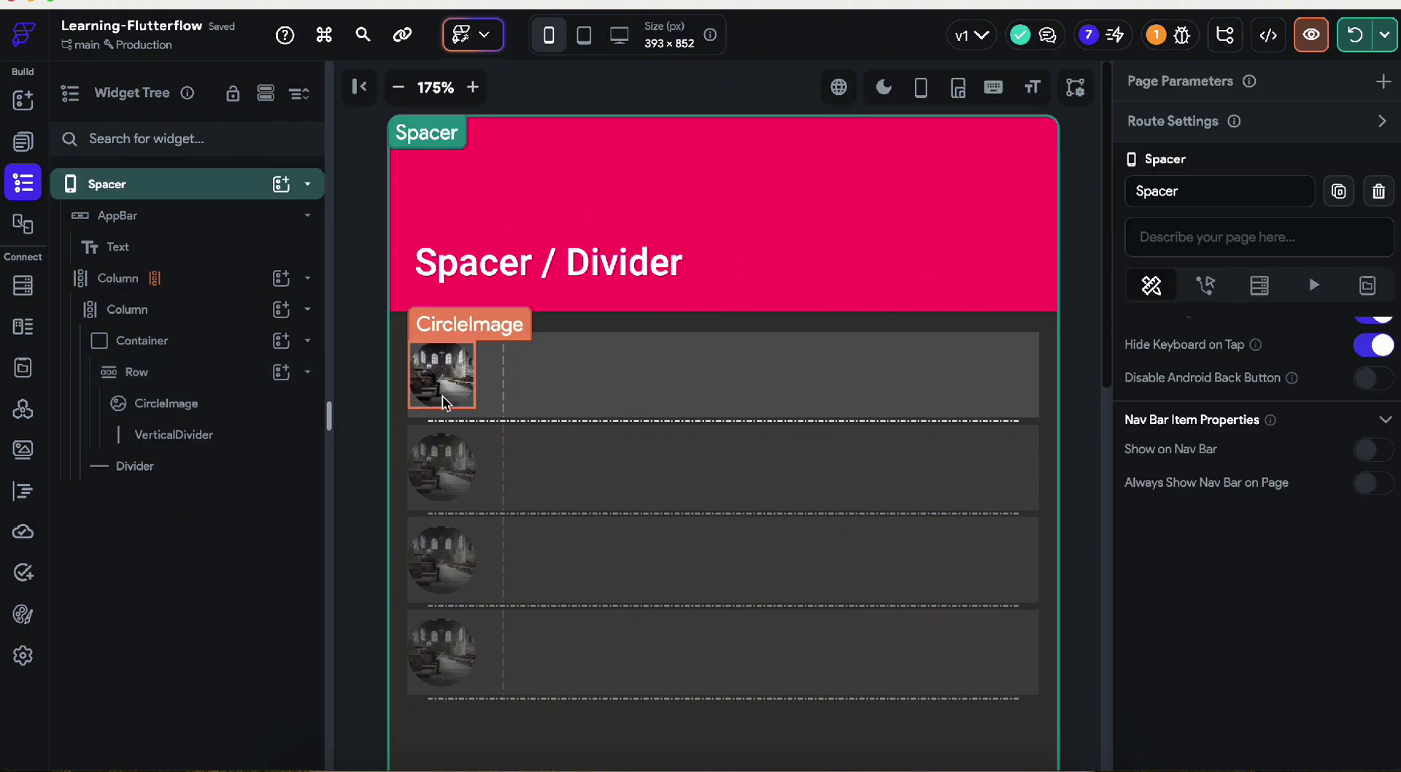
Step: Set both the indent and the end indent of the VerticalDivider to 2
click(509, 389)
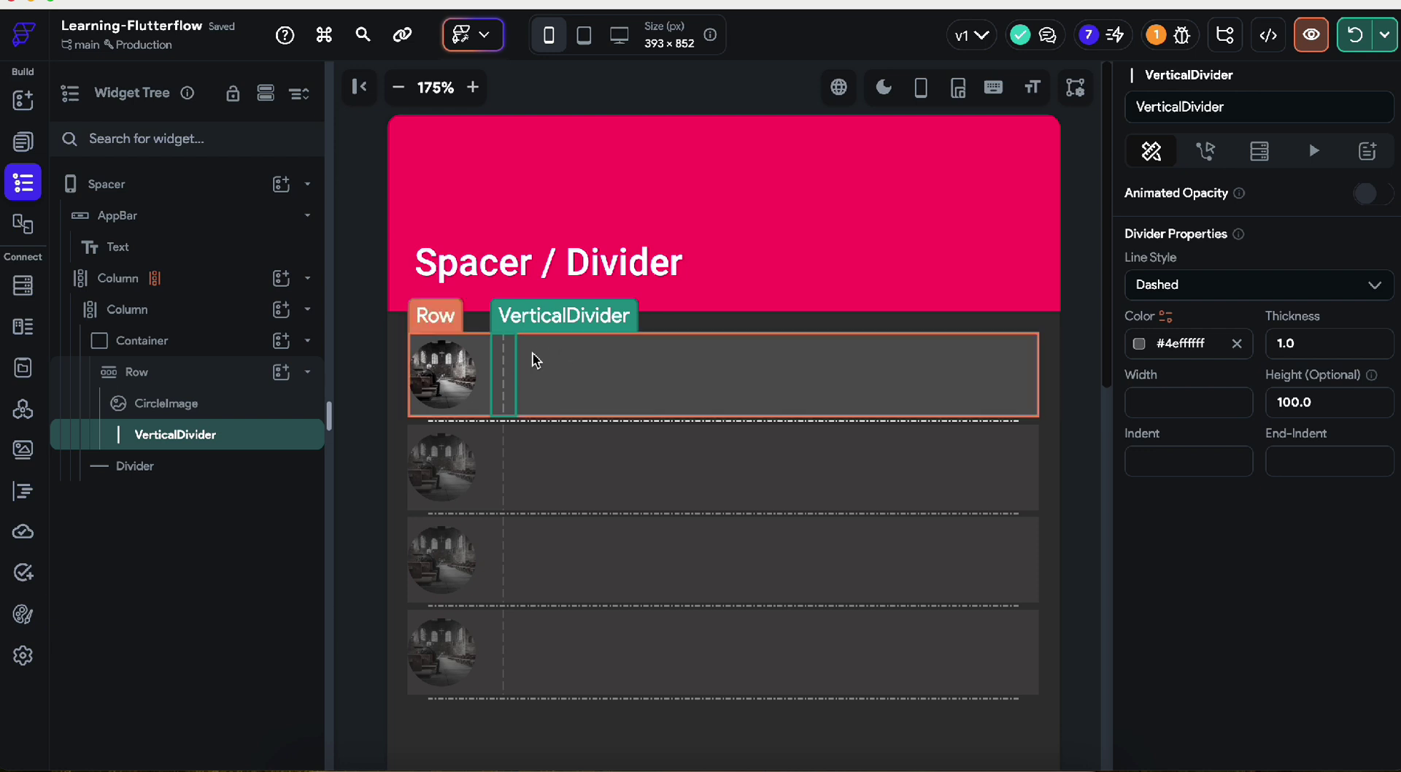
click(1164, 465)
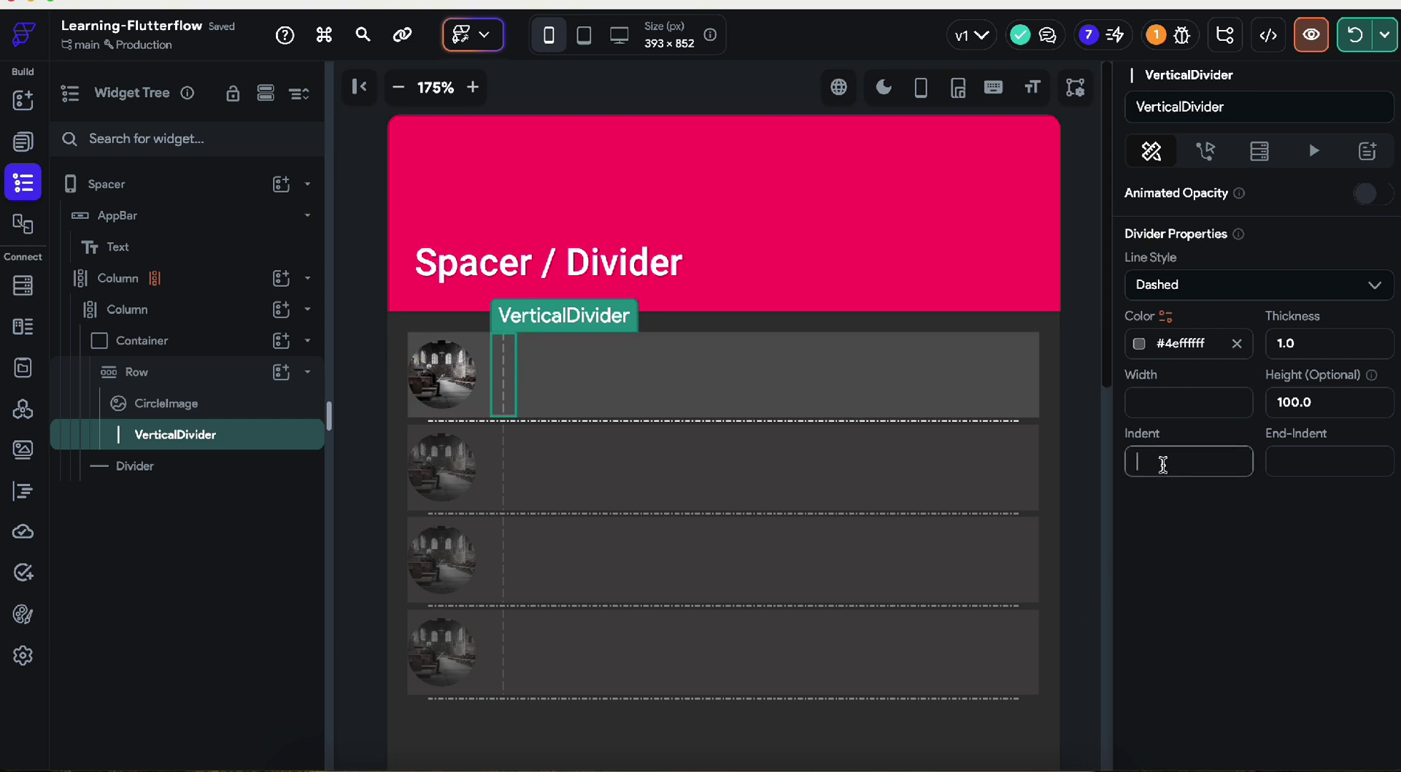
text(2)
click(1329, 456)
text(2)
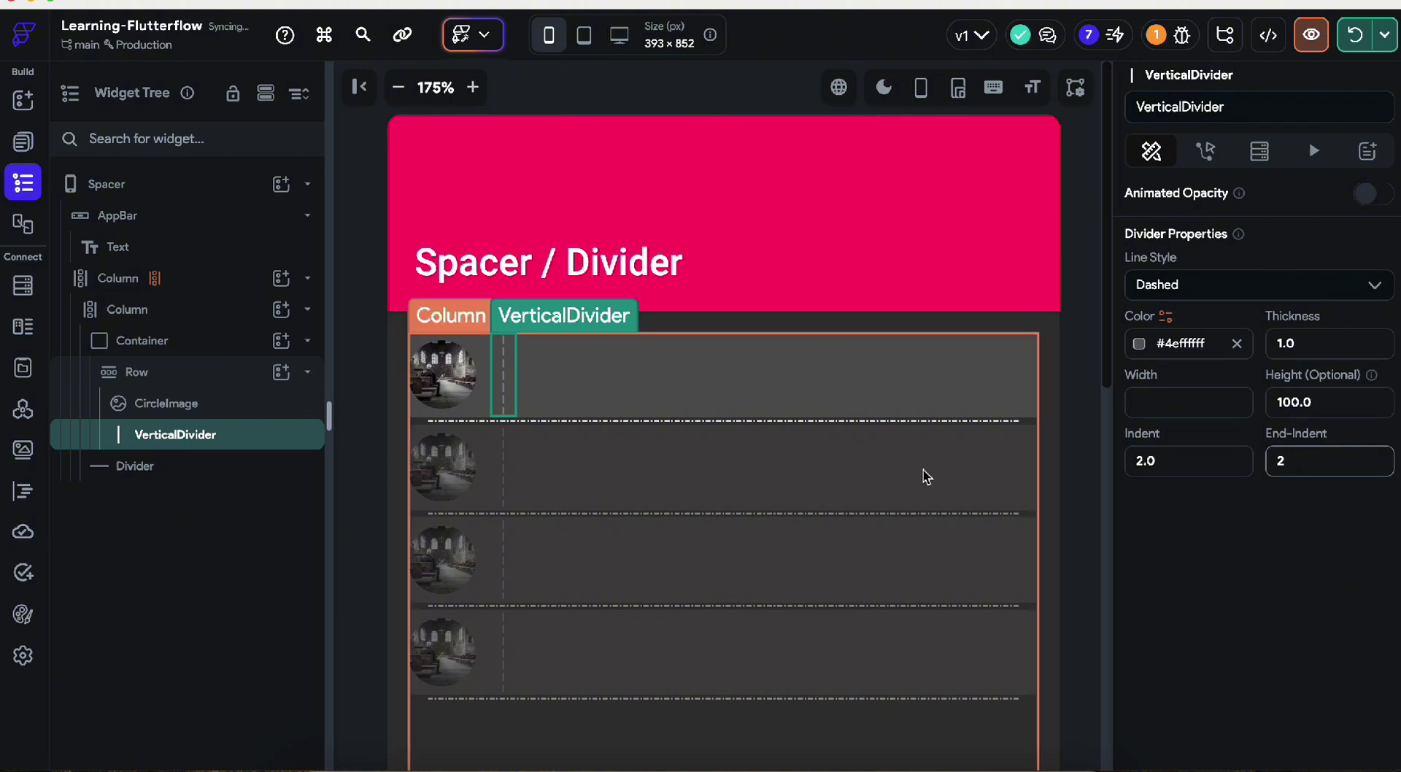
click(909, 527)
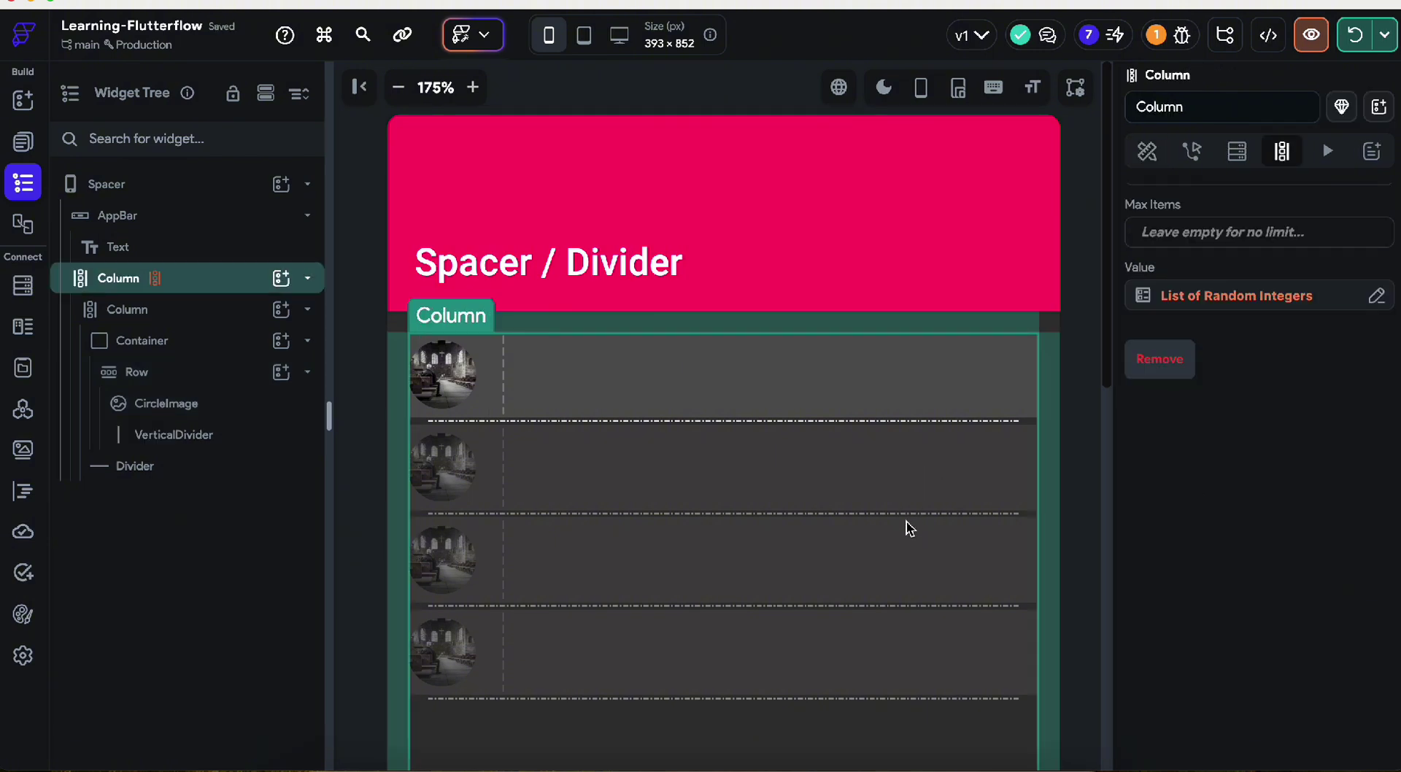
Step: Set the VerticalDivider's width to 4
click(500, 398)
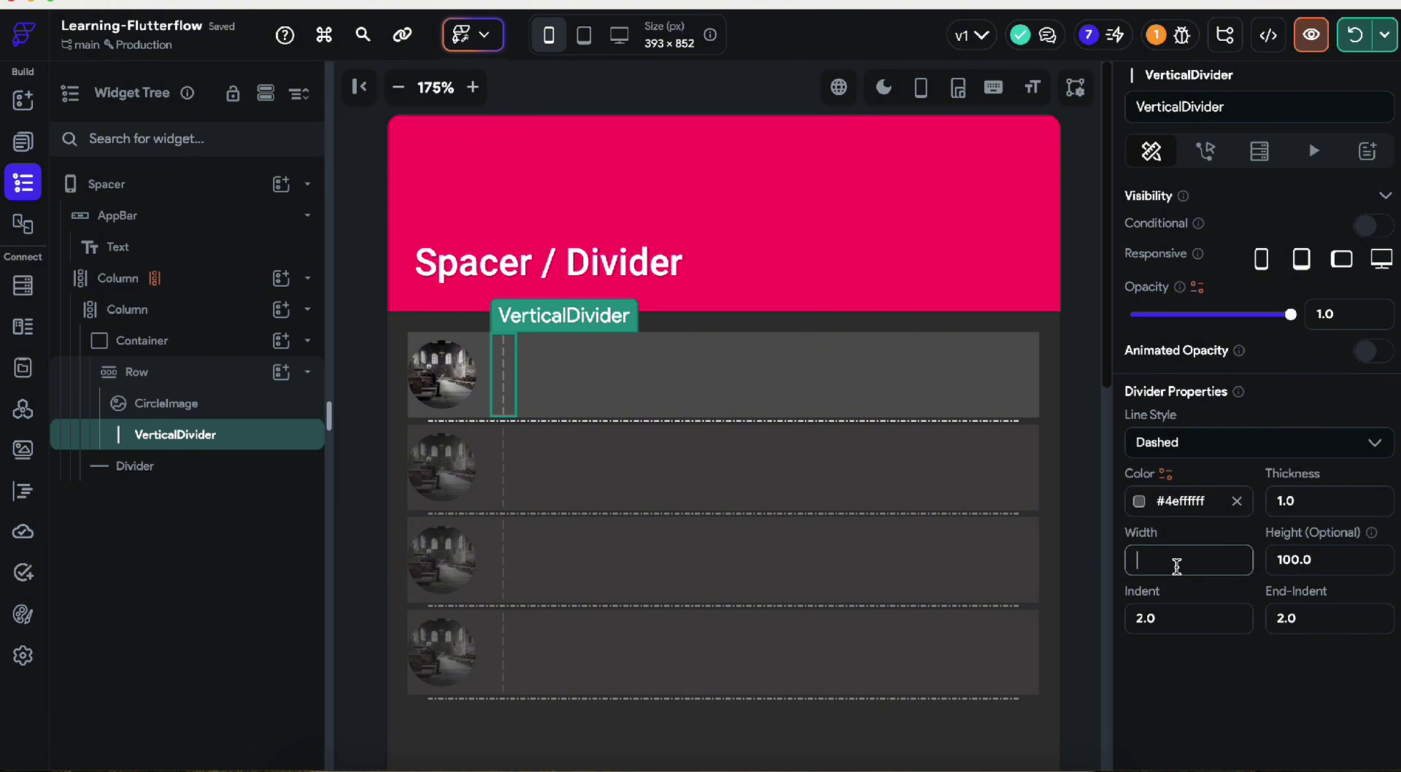
text(4)
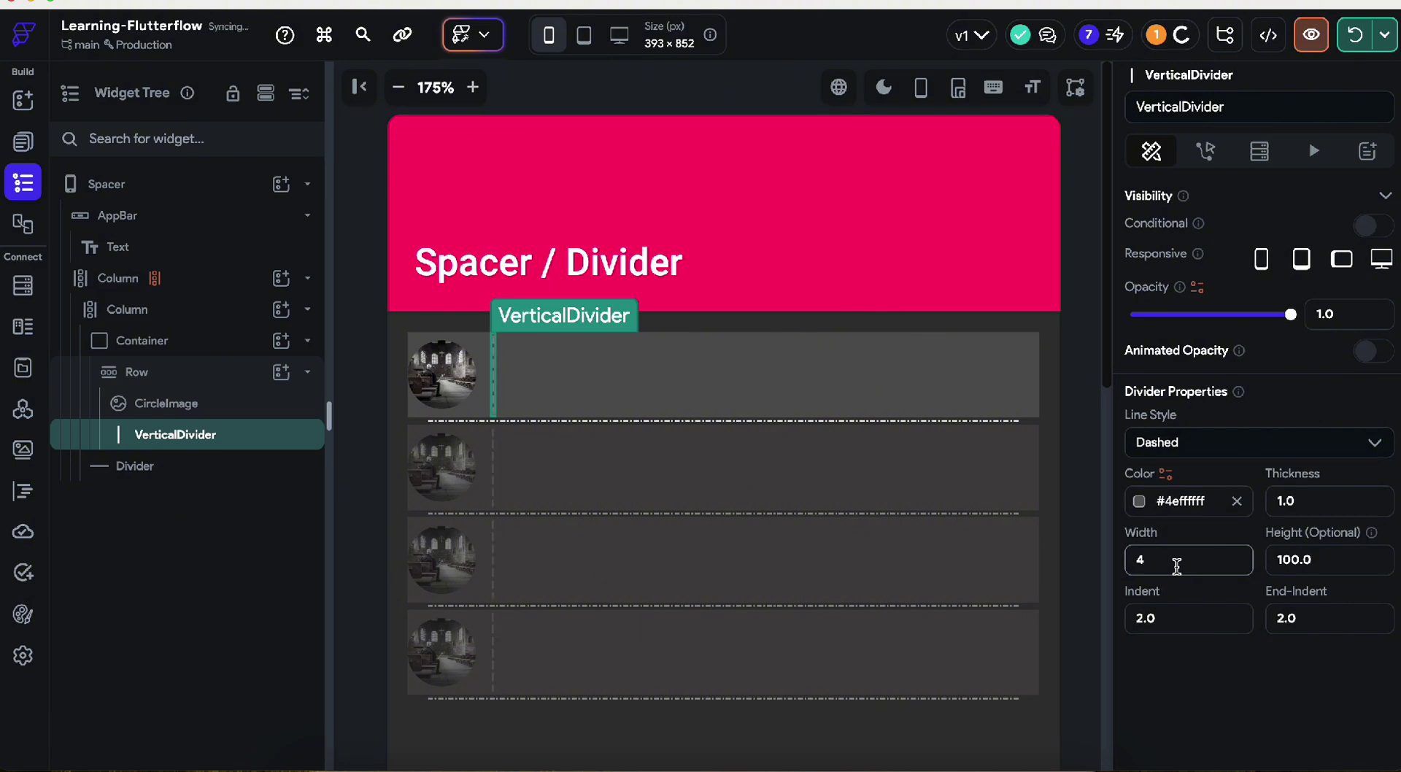
click(357, 446)
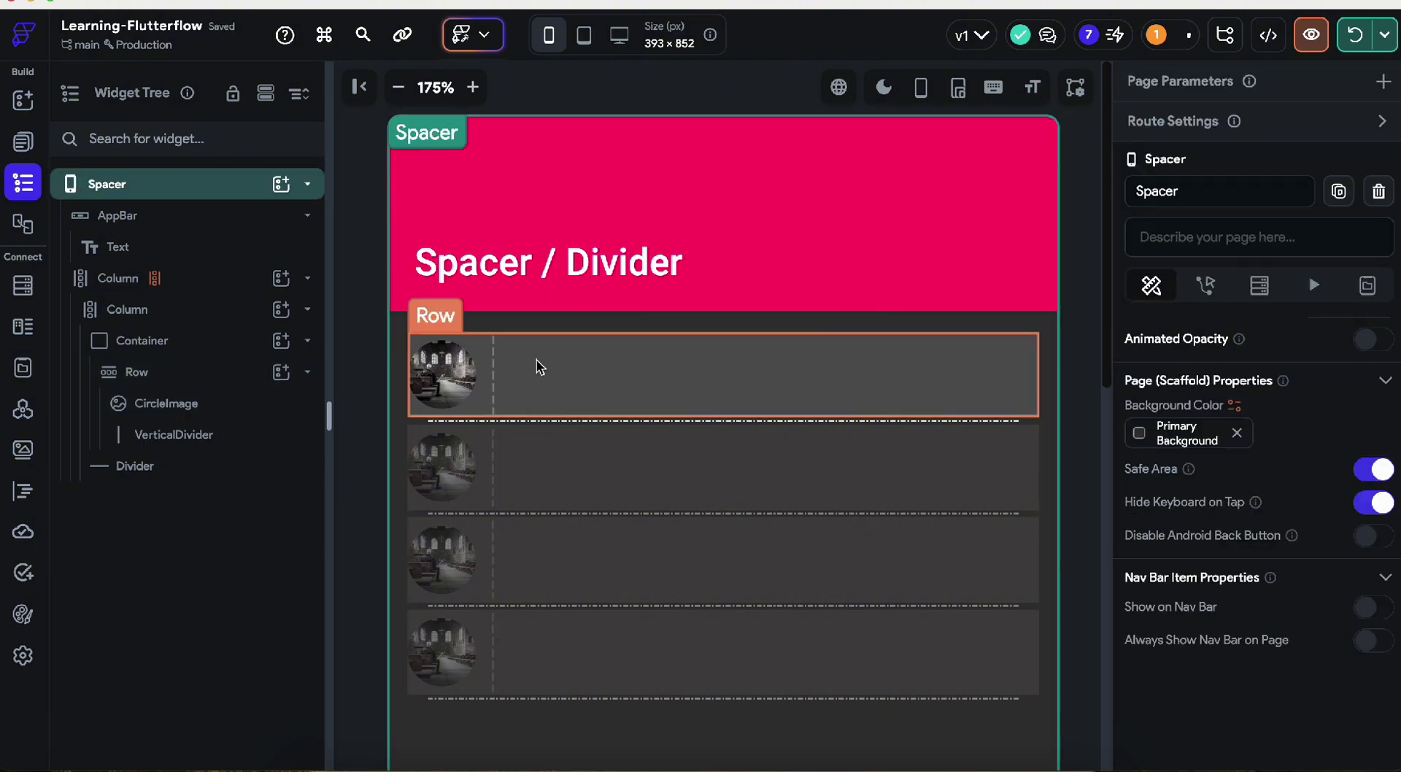
Step: Set the Row's start spacing to 8 after trying 12, and its end spacing to 8
click(494, 381)
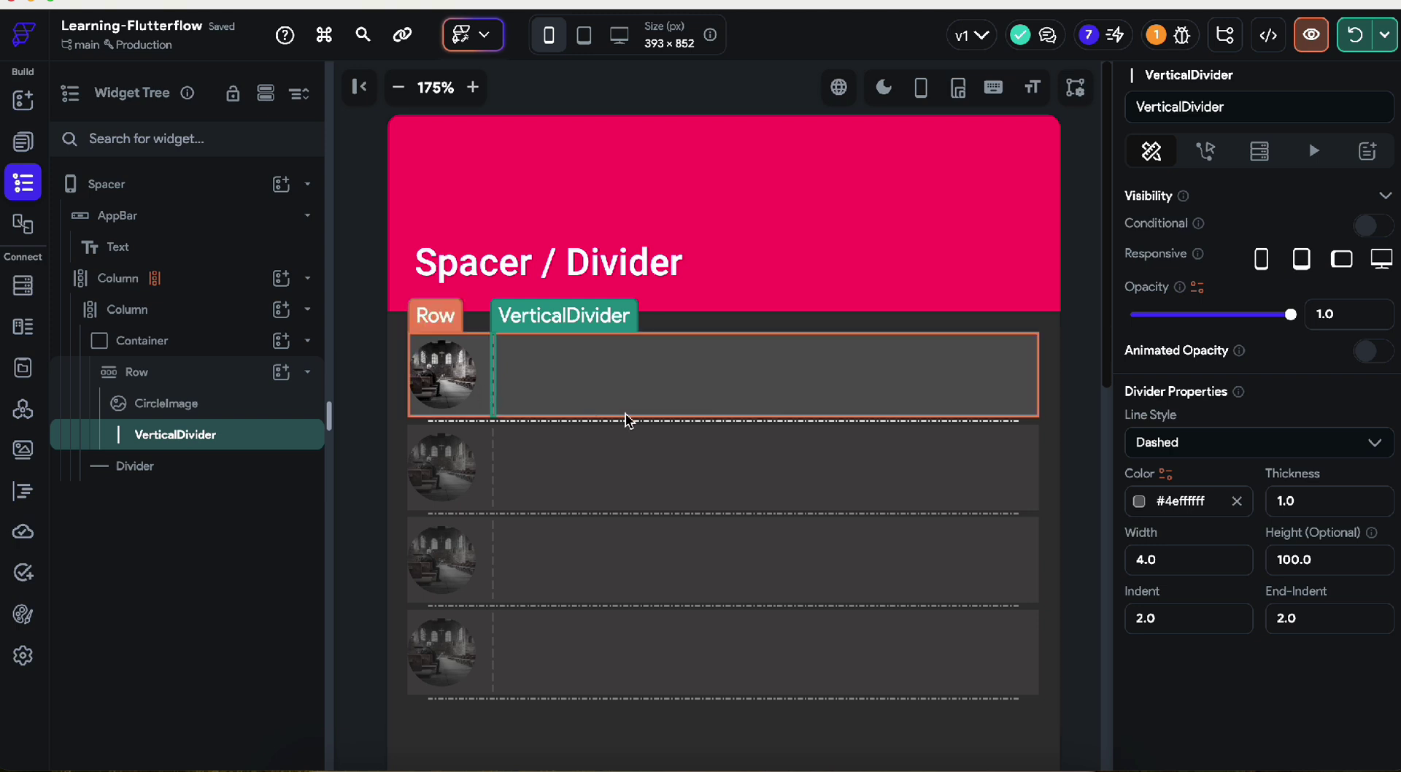
click(513, 403)
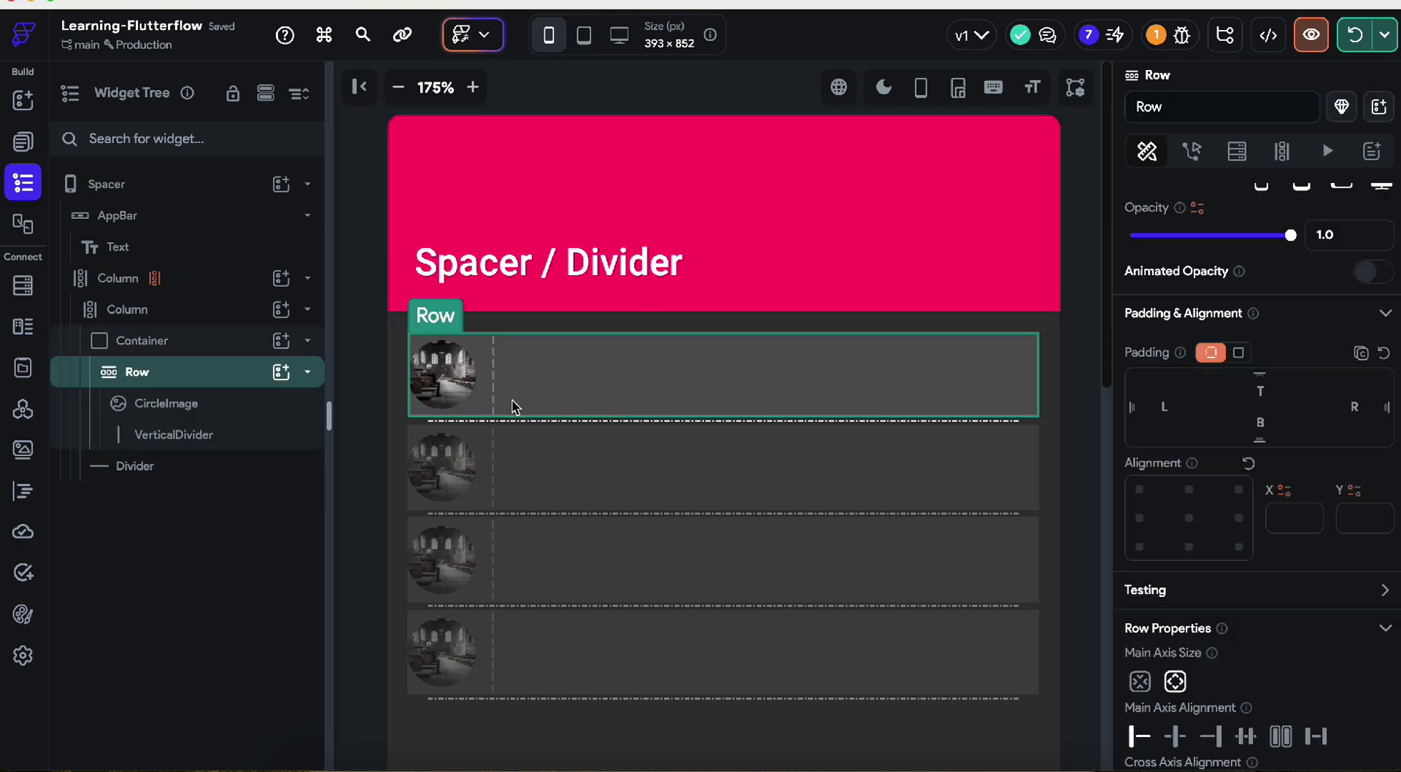
scroll(1209, 626, down, 3)
click(1177, 699)
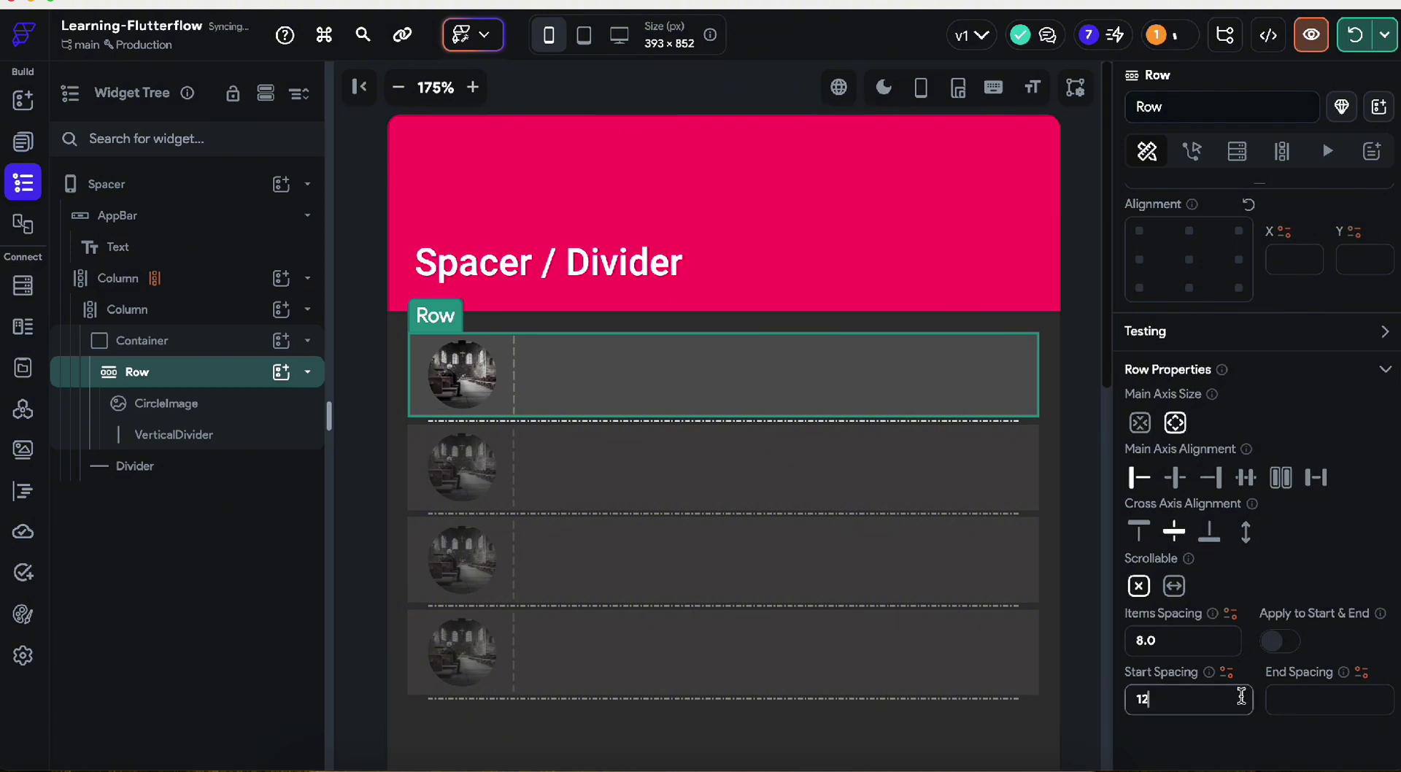
text(8)
click(1301, 693)
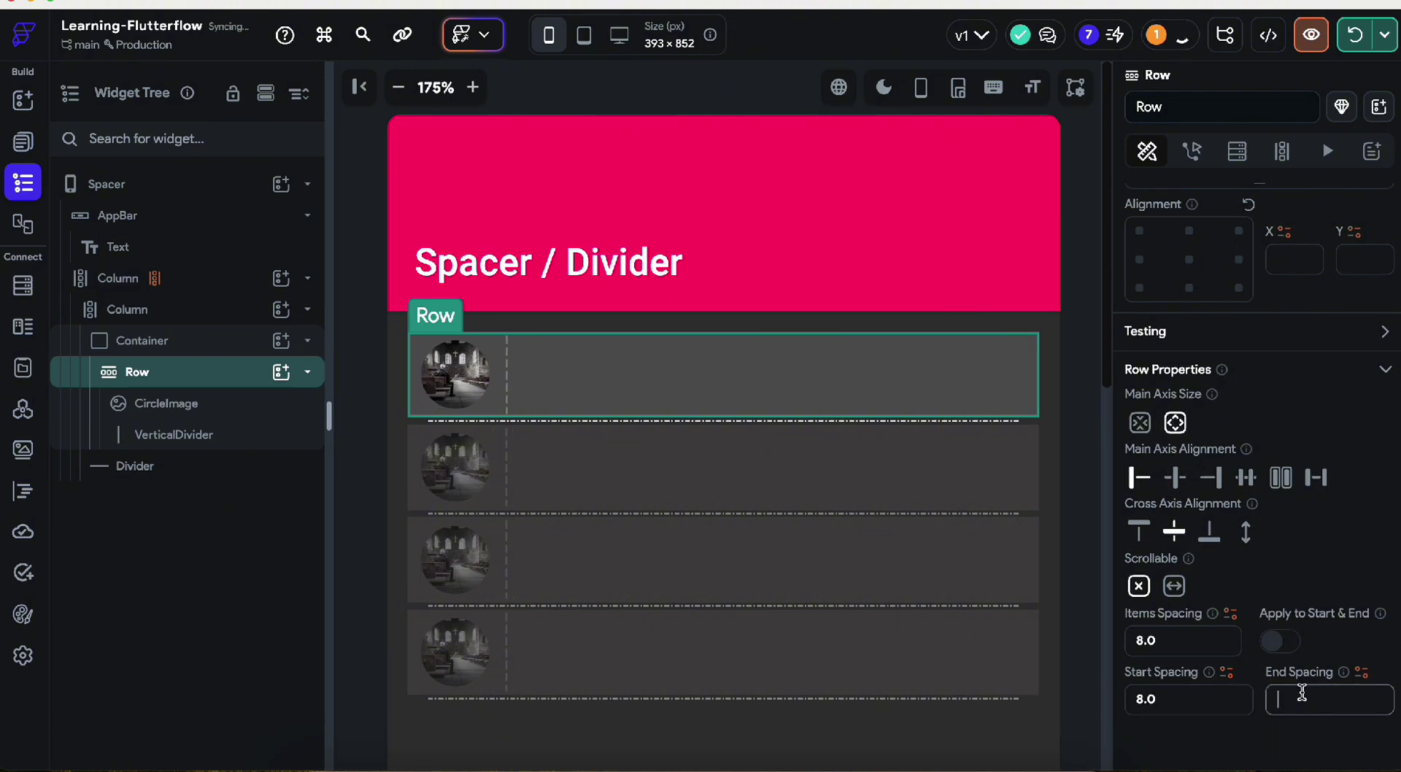
text(8)
click(397, 522)
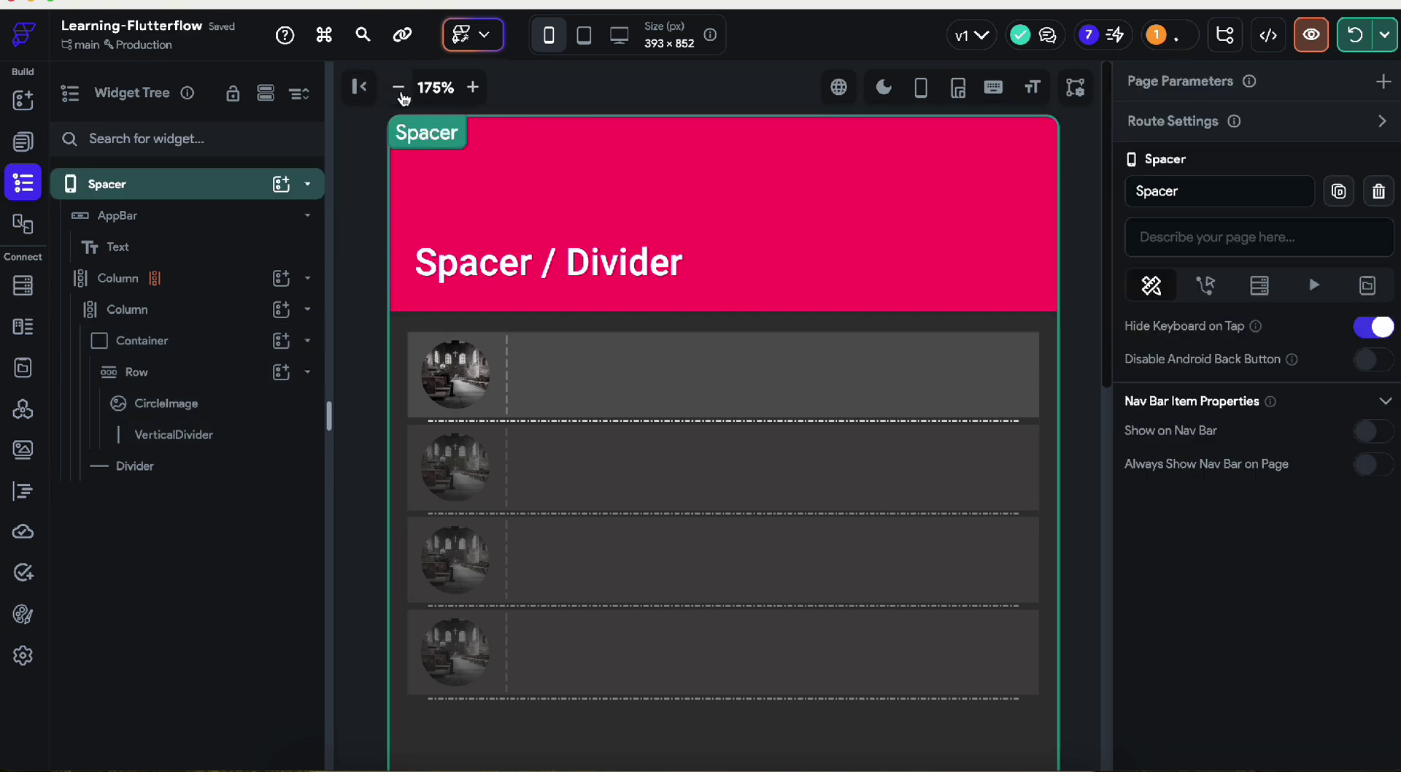
click(398, 87)
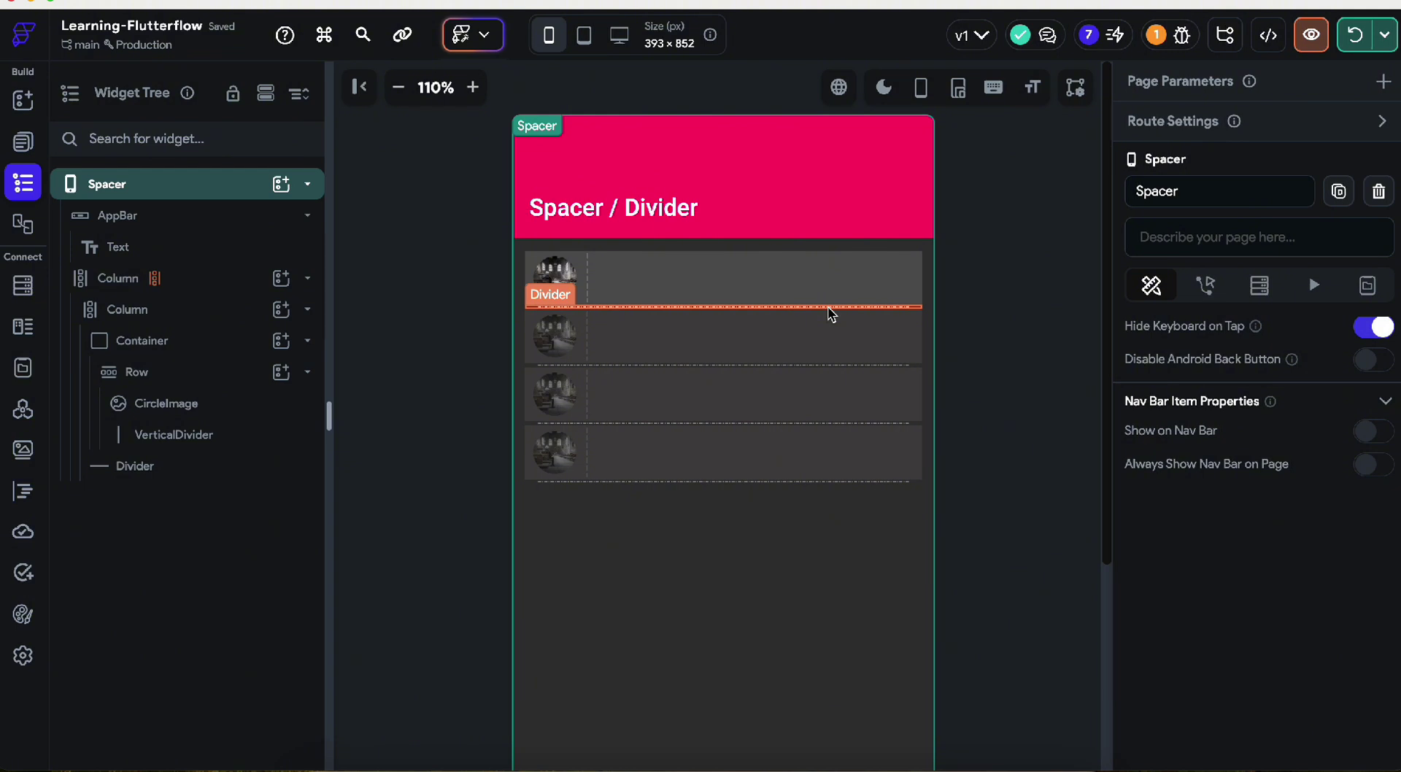
click(581, 288)
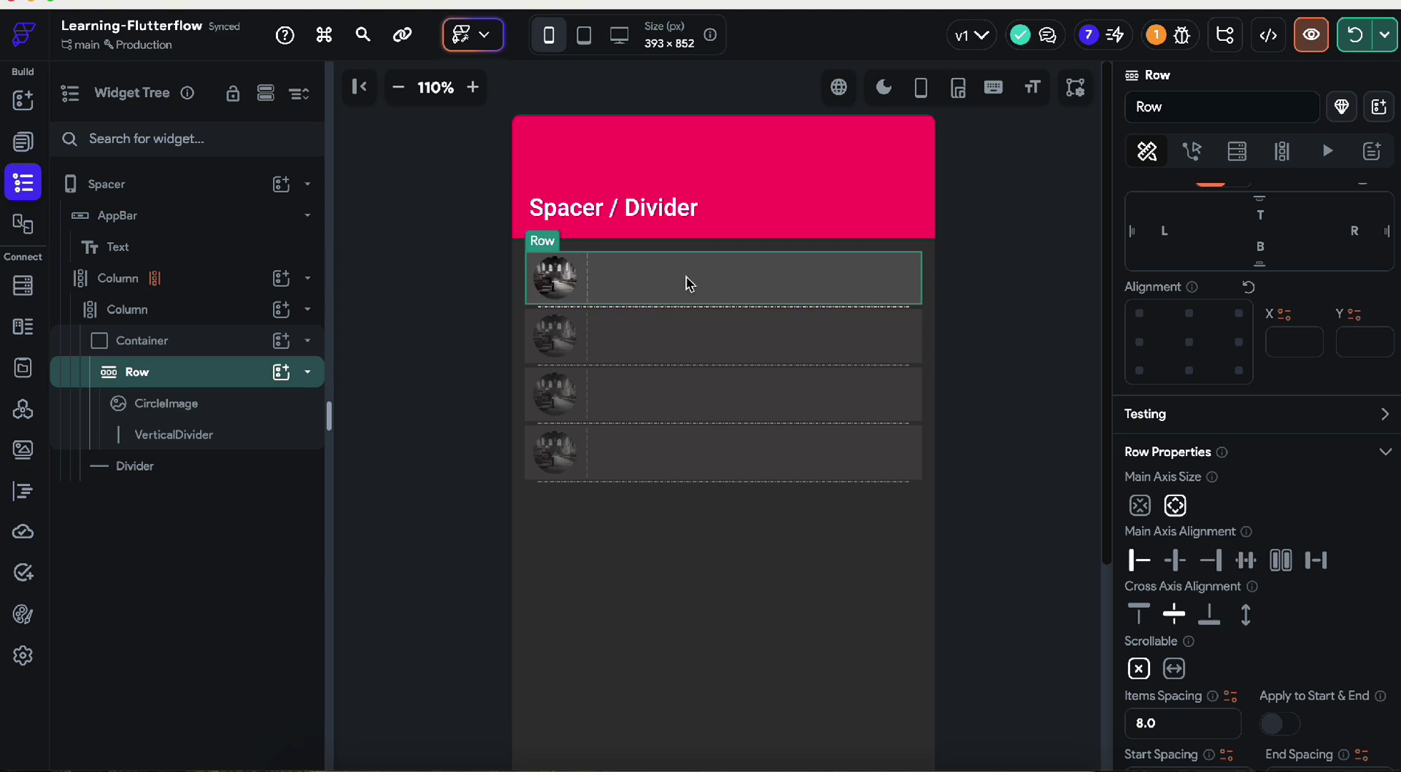
click(657, 308)
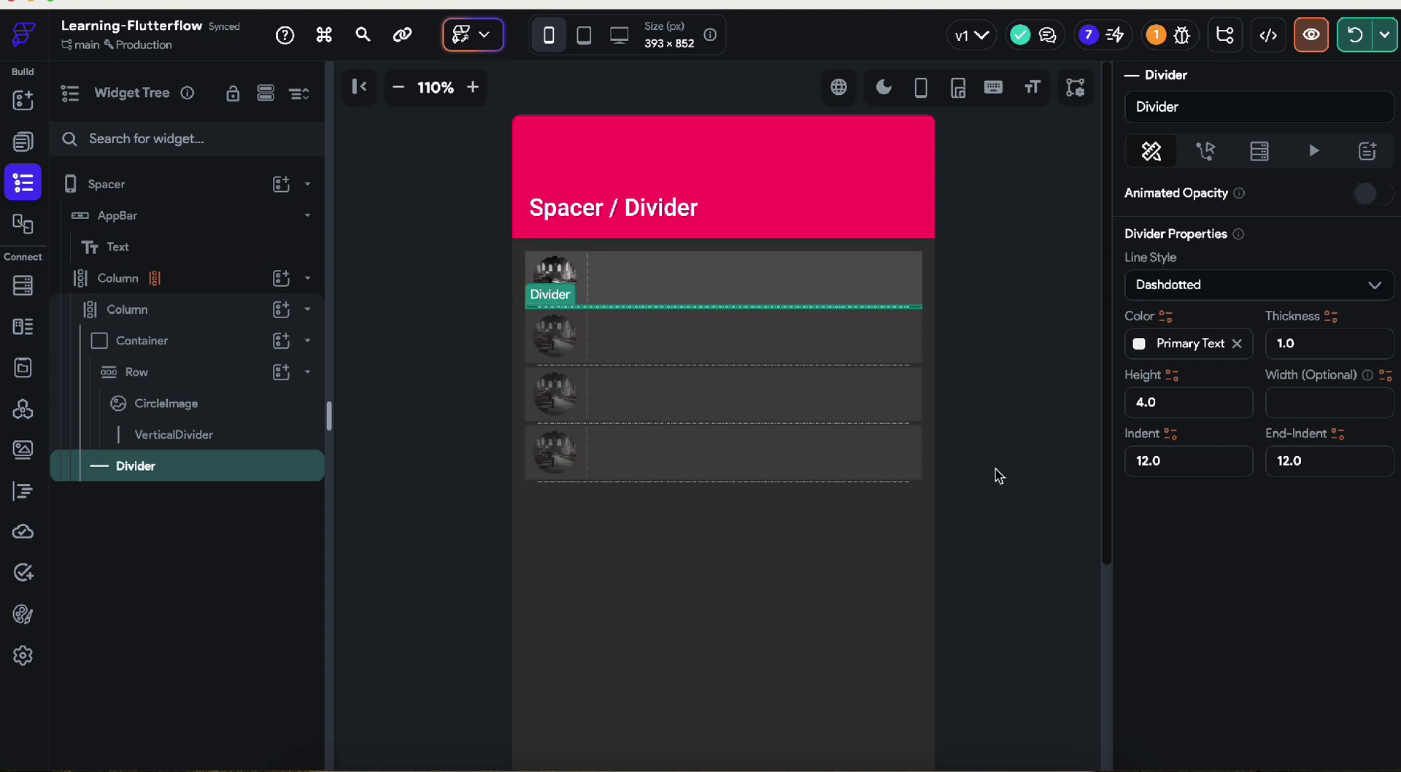
Step: Insert a Container into the Row after the VerticalDivider
click(669, 288)
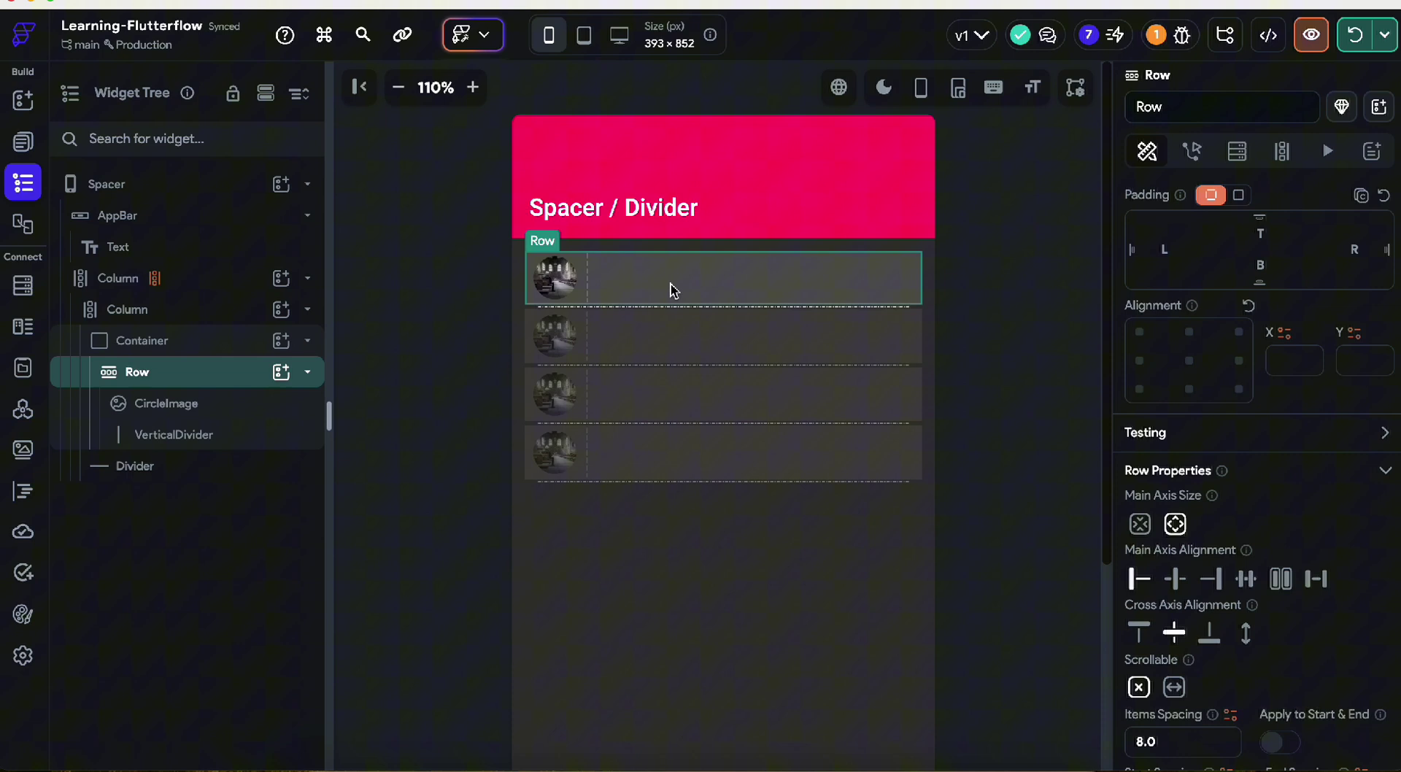
right_click(628, 274)
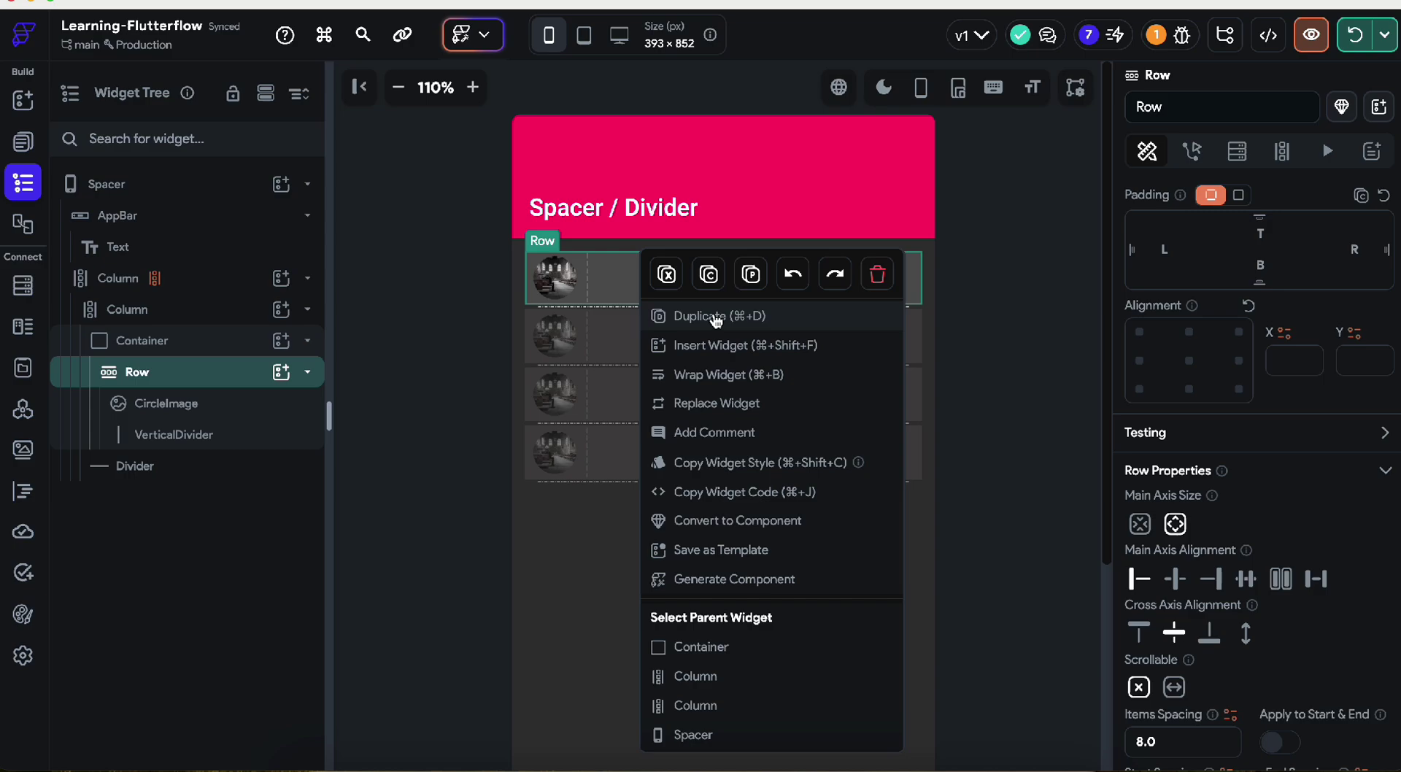
click(723, 357)
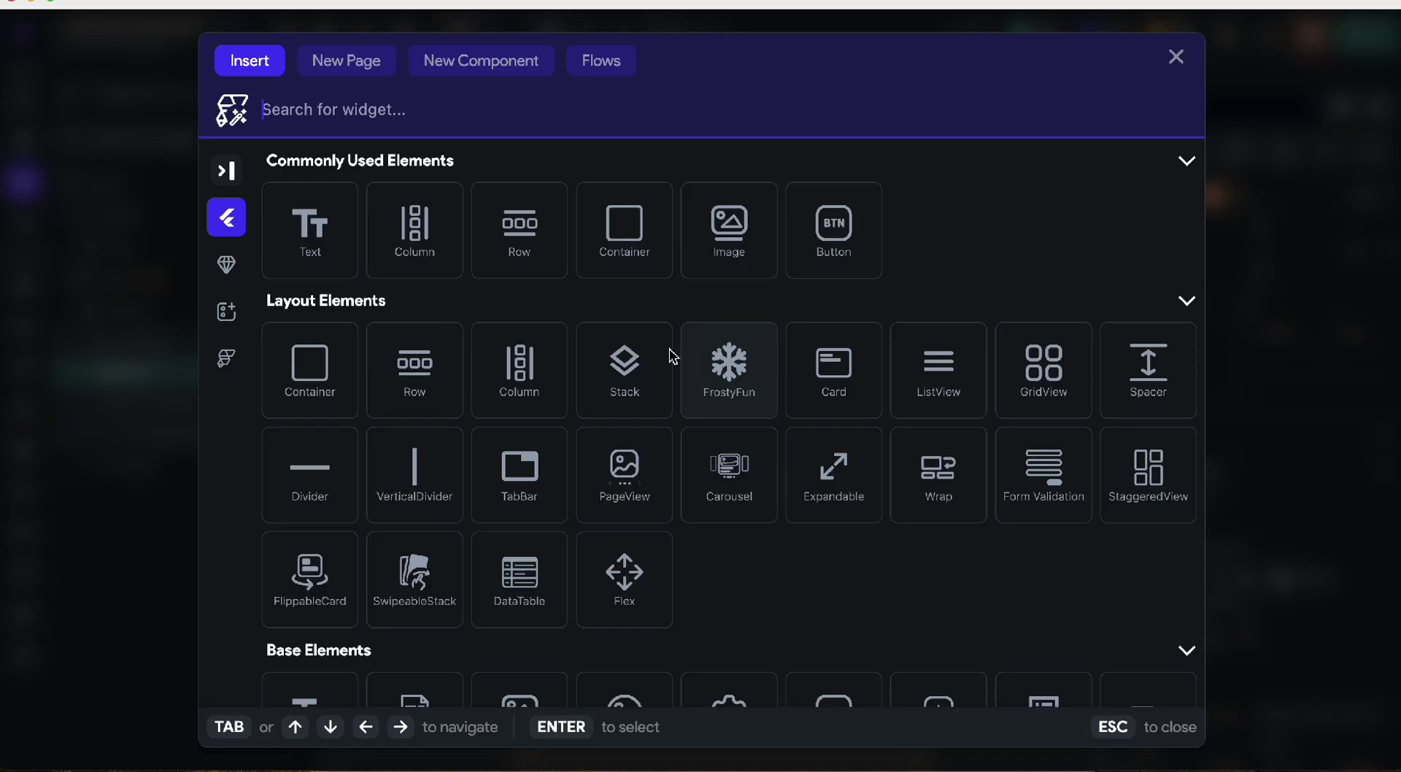
click(636, 247)
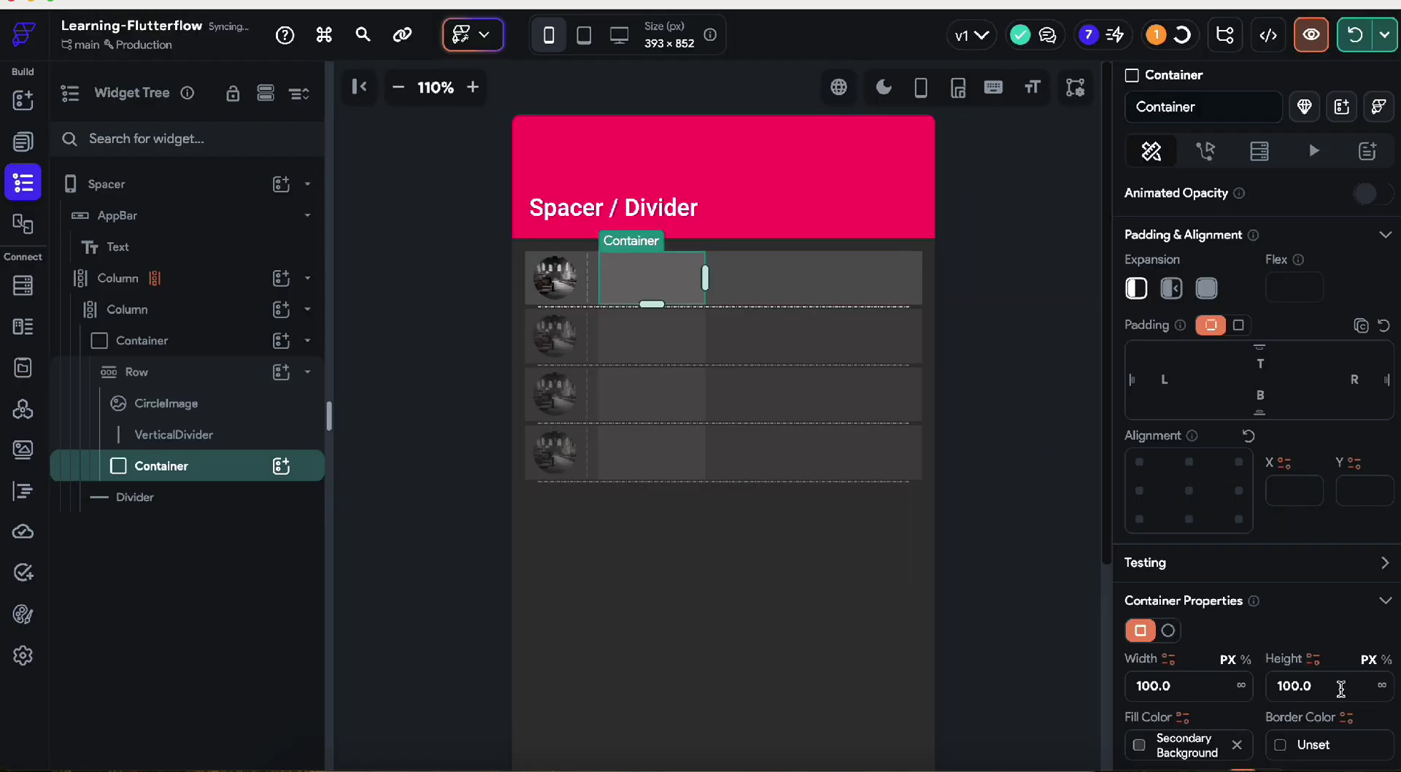
scroll(1341, 688, down, 2)
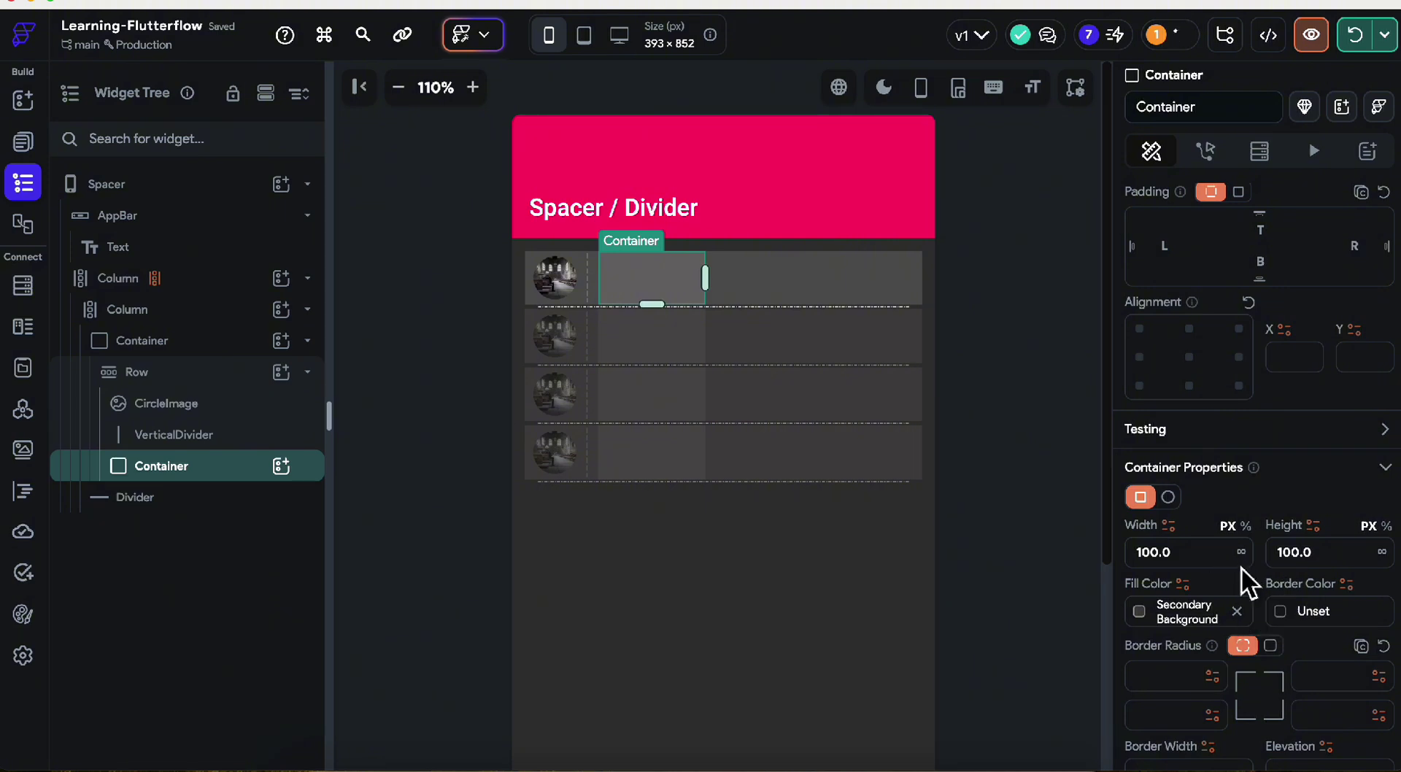
Step: Try to move the Divider into the Container inside the Row
click(699, 307)
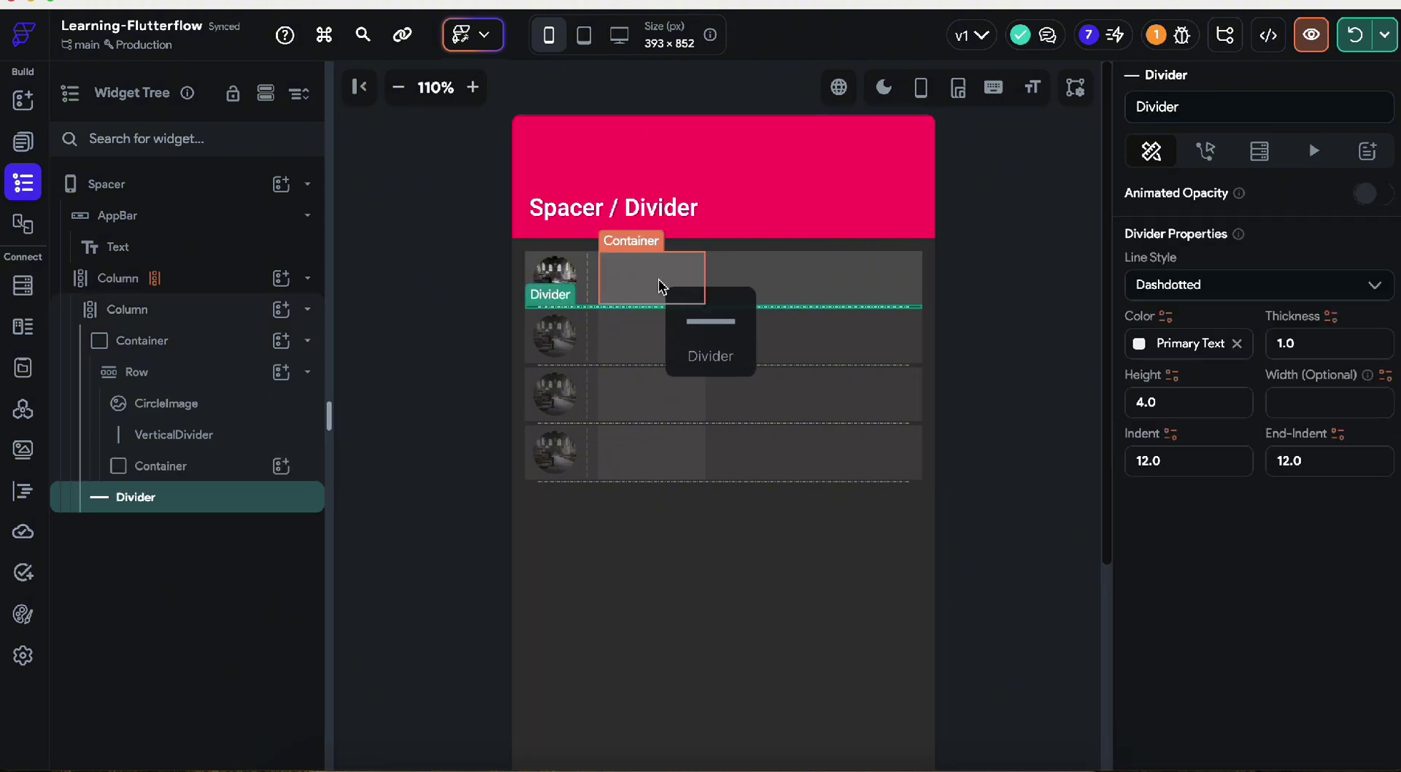
drag(662, 286, 648, 279)
click(572, 314)
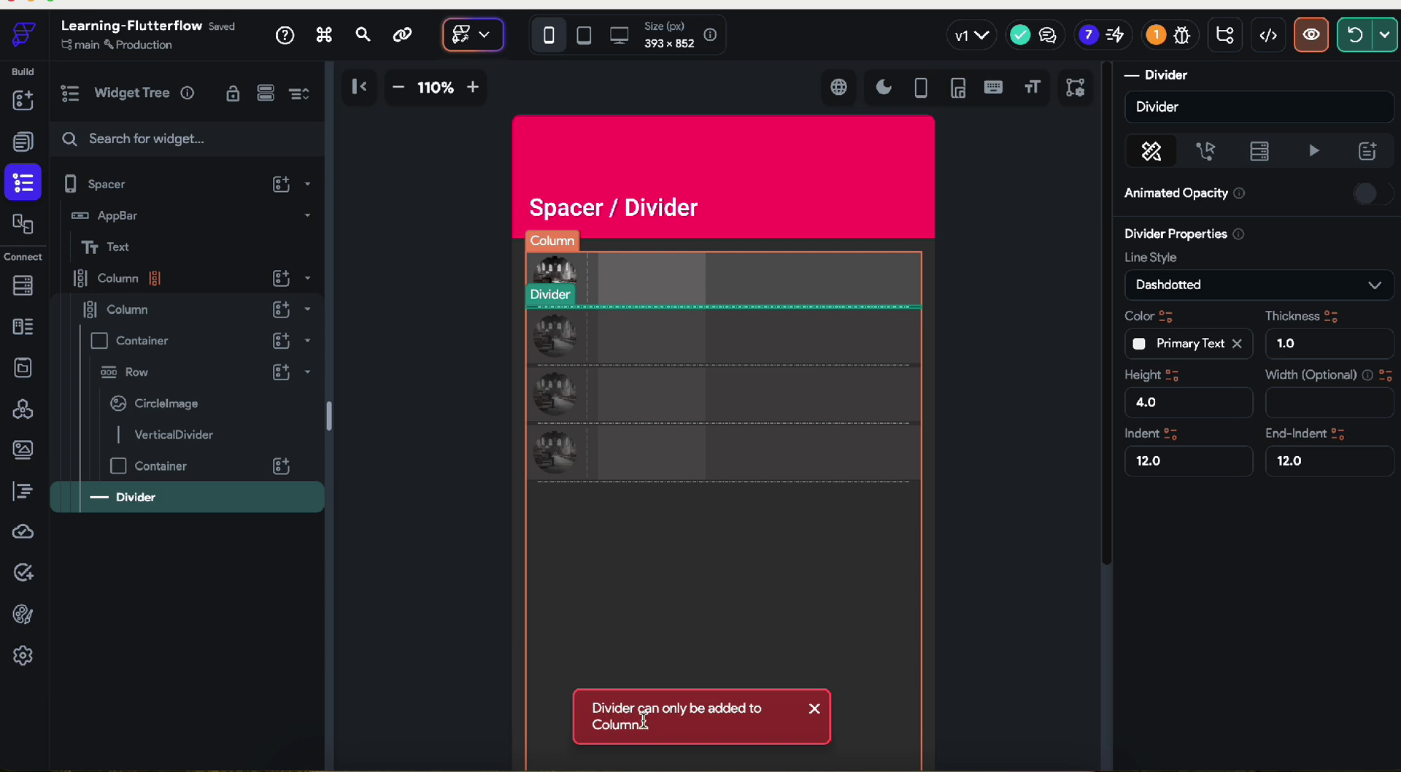
click(649, 291)
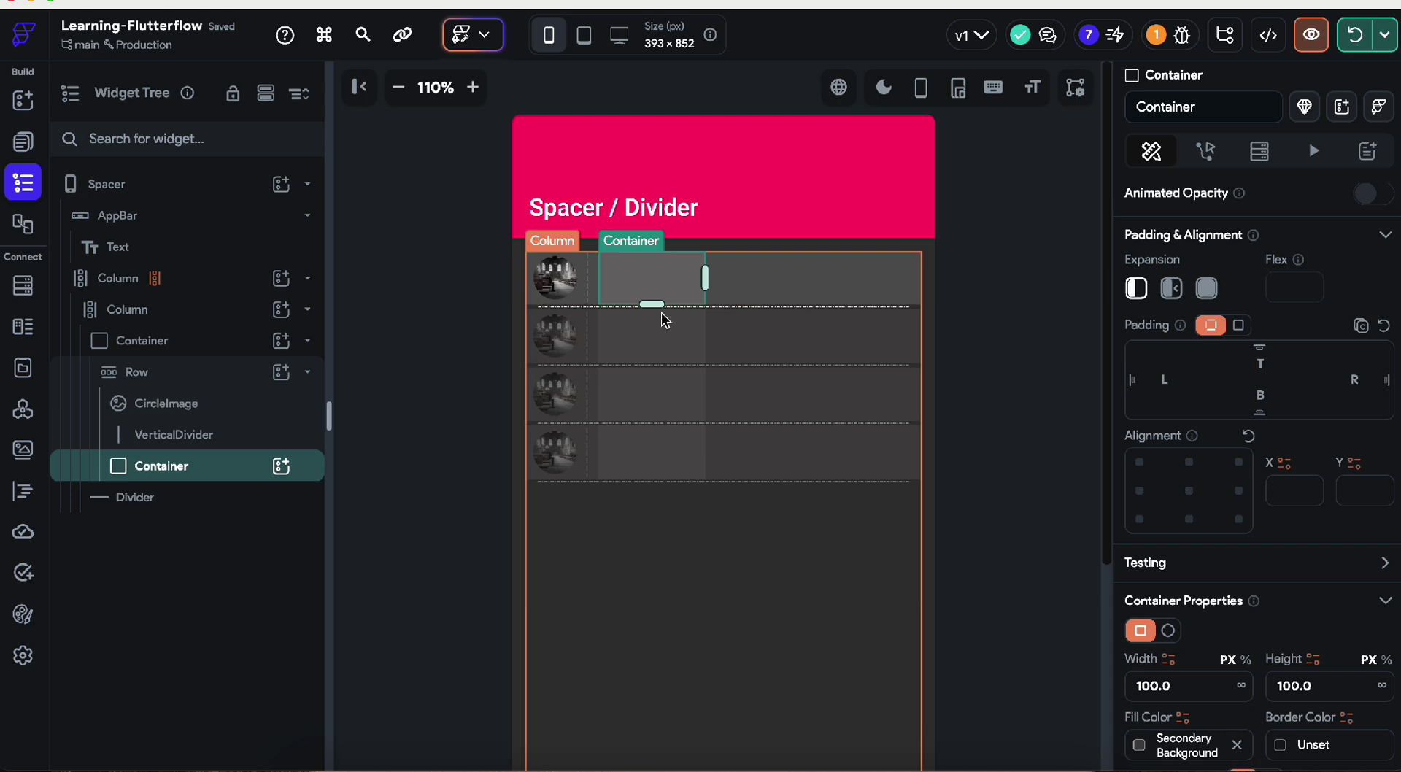
click(568, 305)
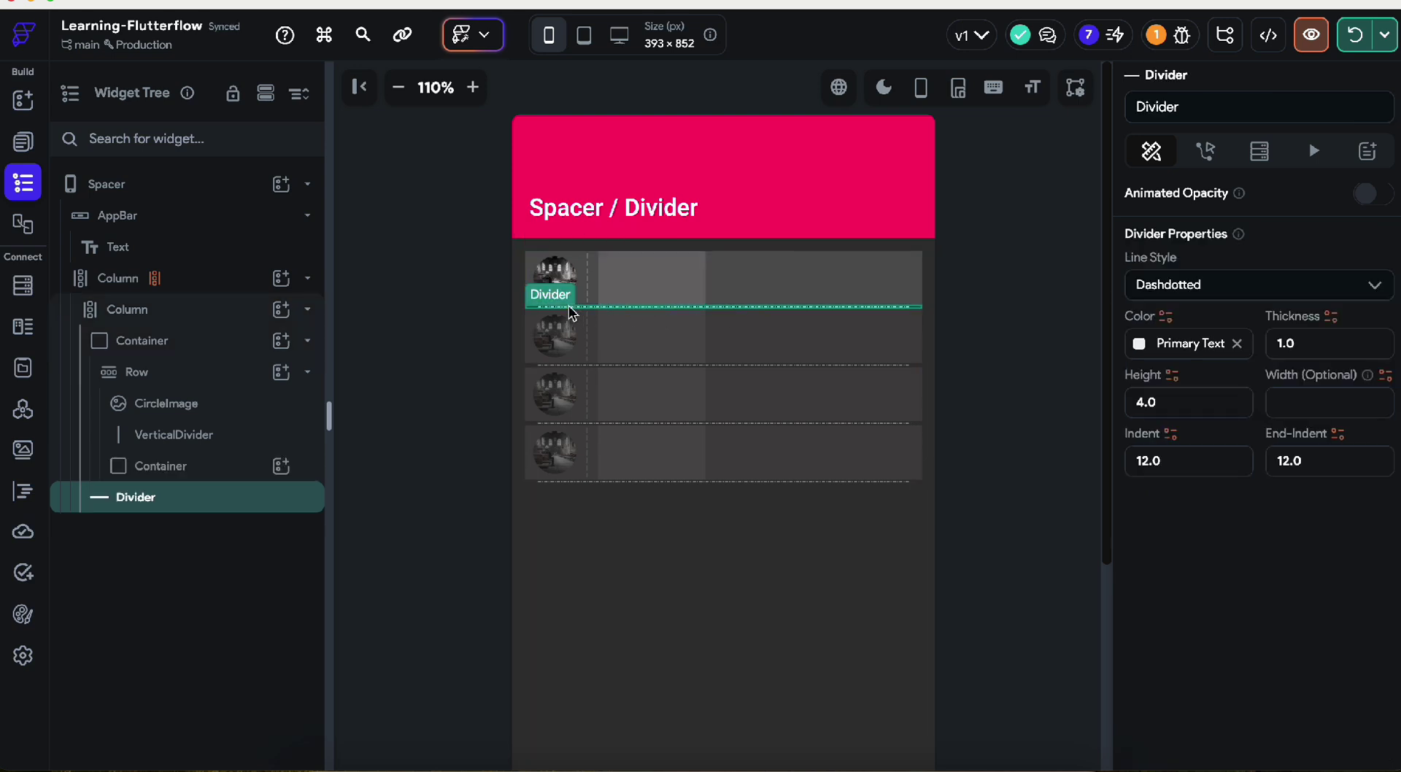
Step: Delete the Container that sits after the VerticalDivider in the Row
click(731, 261)
click(674, 277)
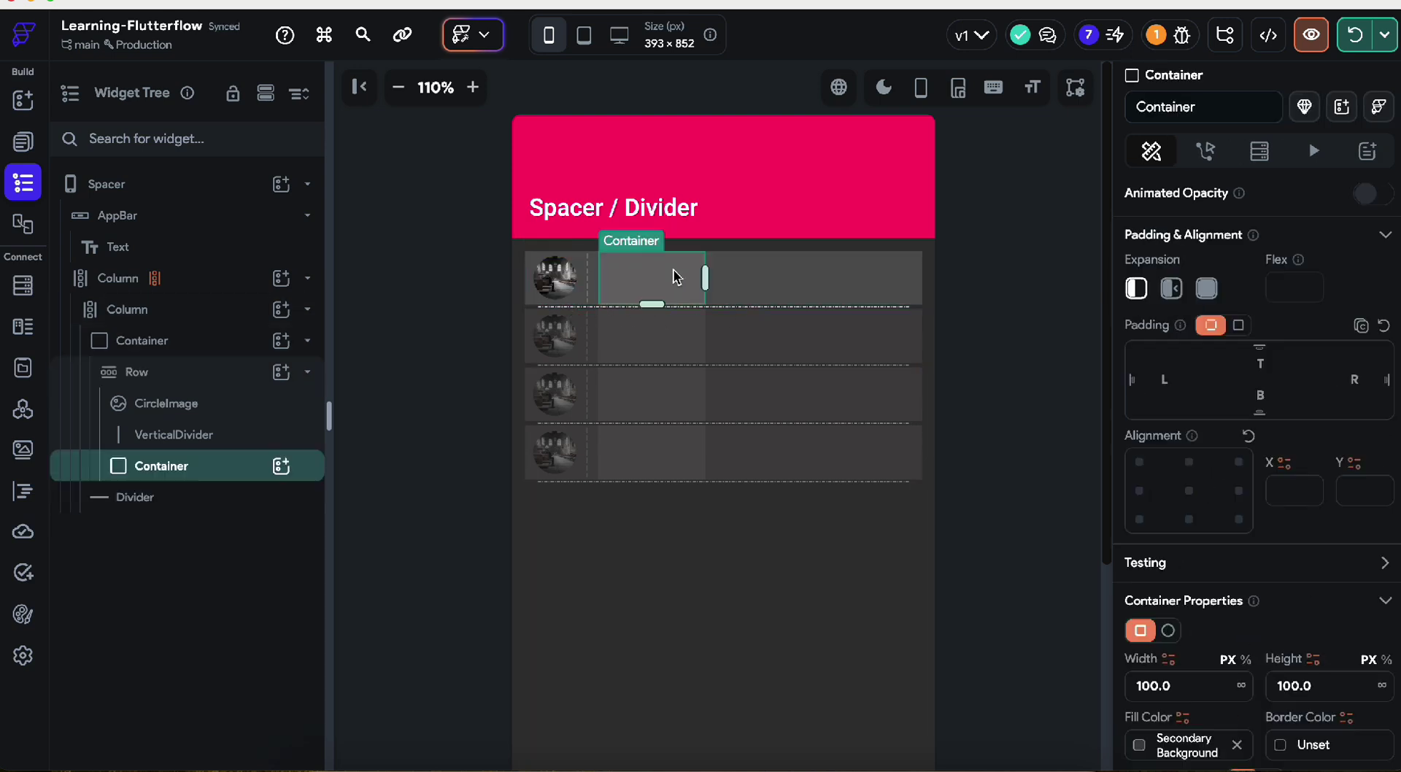
key(Delete)
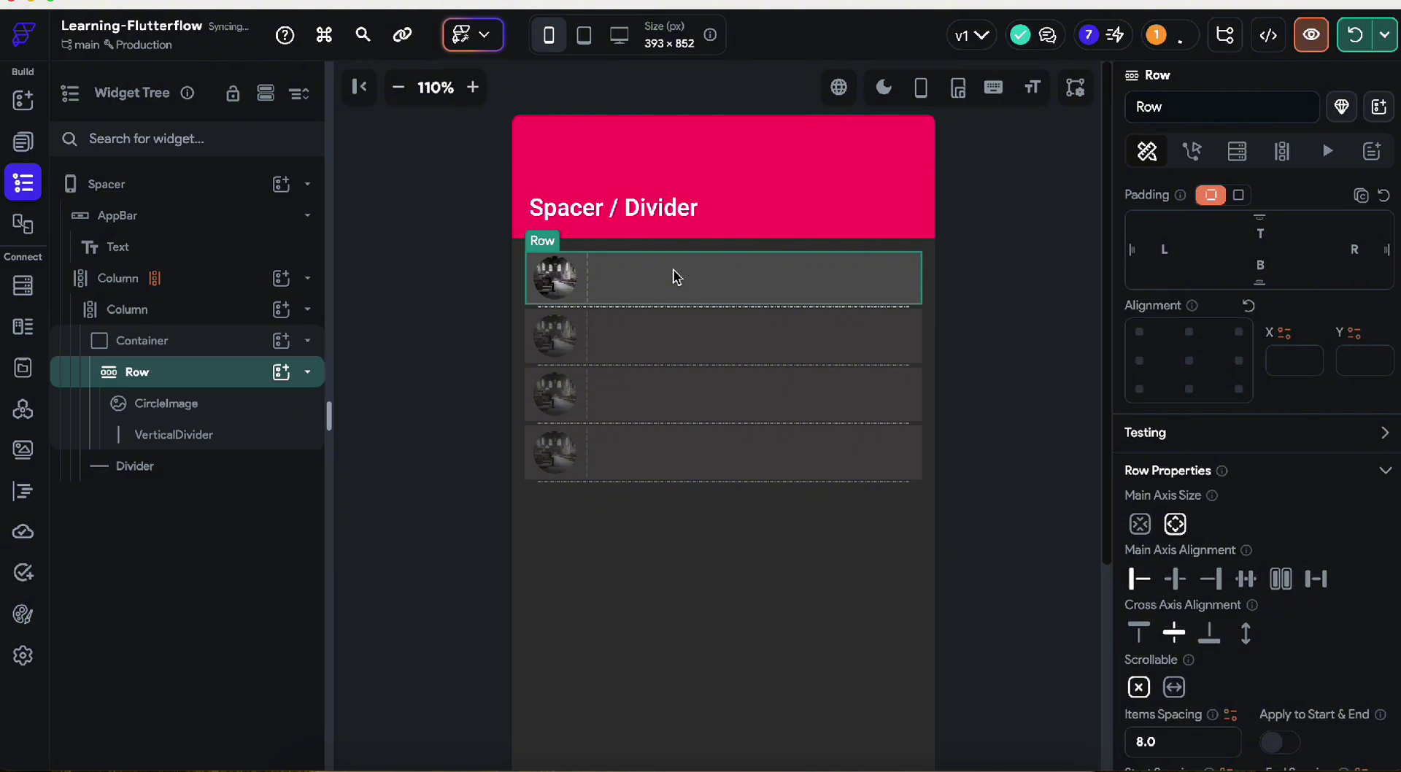
Step: Insert a Column into the Row after the VerticalDivider and move the Divider into that Column
right_click(674, 276)
click(719, 350)
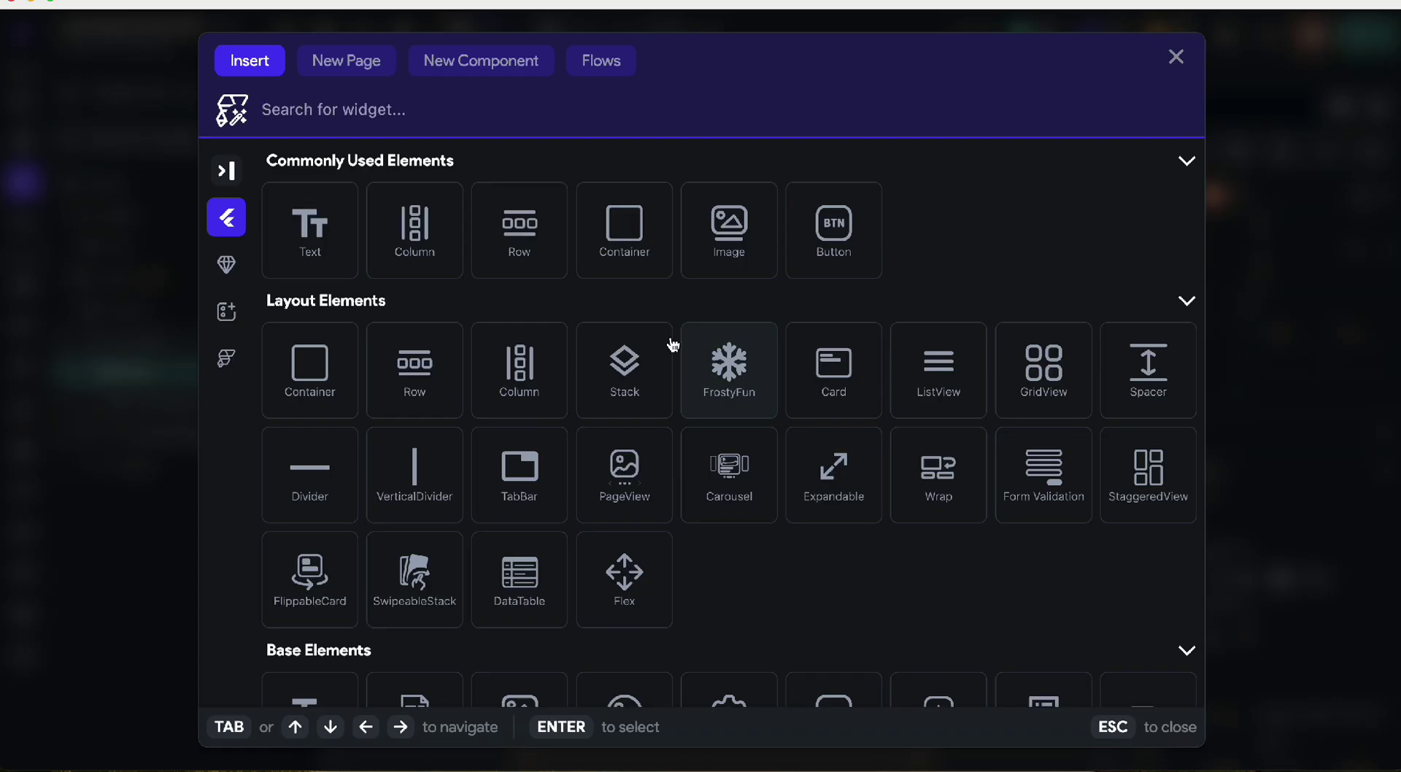
click(435, 260)
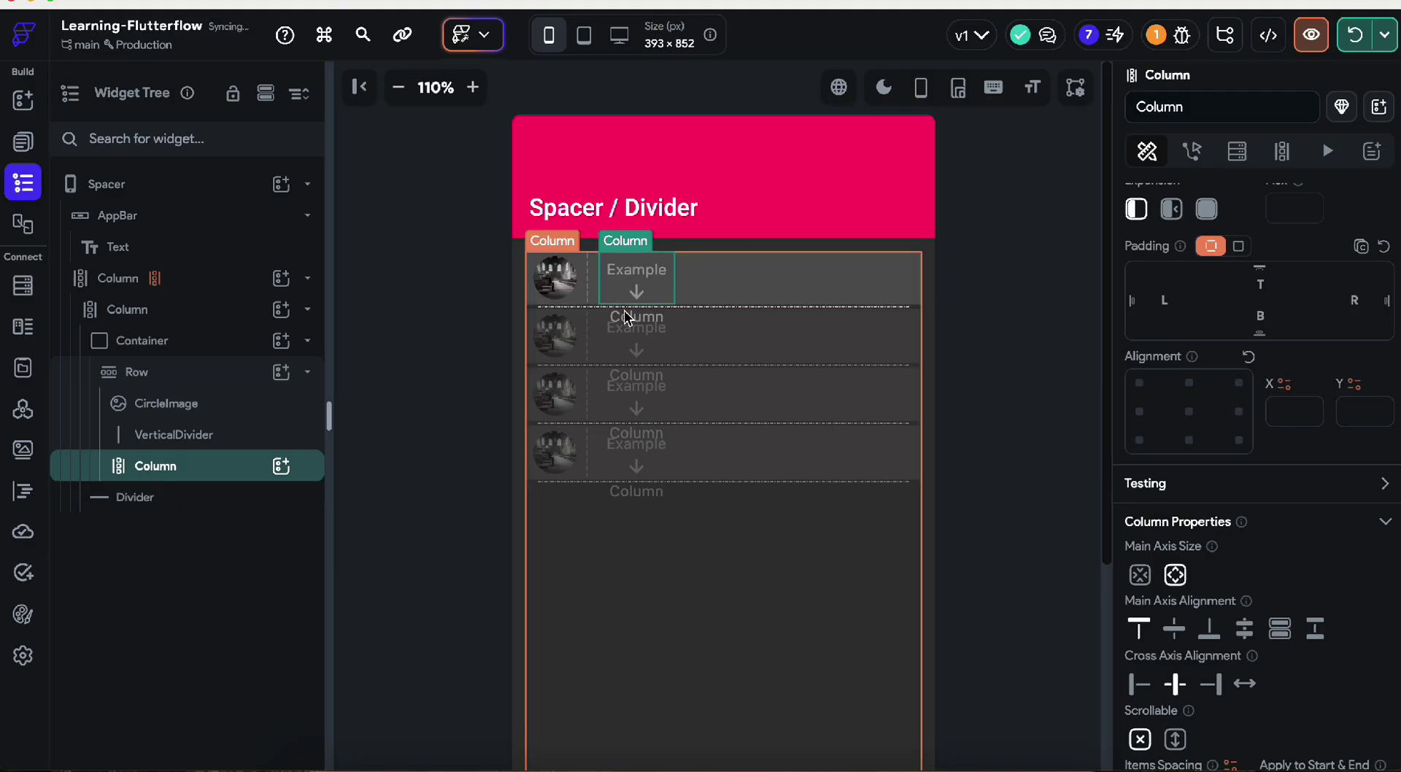
drag(625, 313, 651, 287)
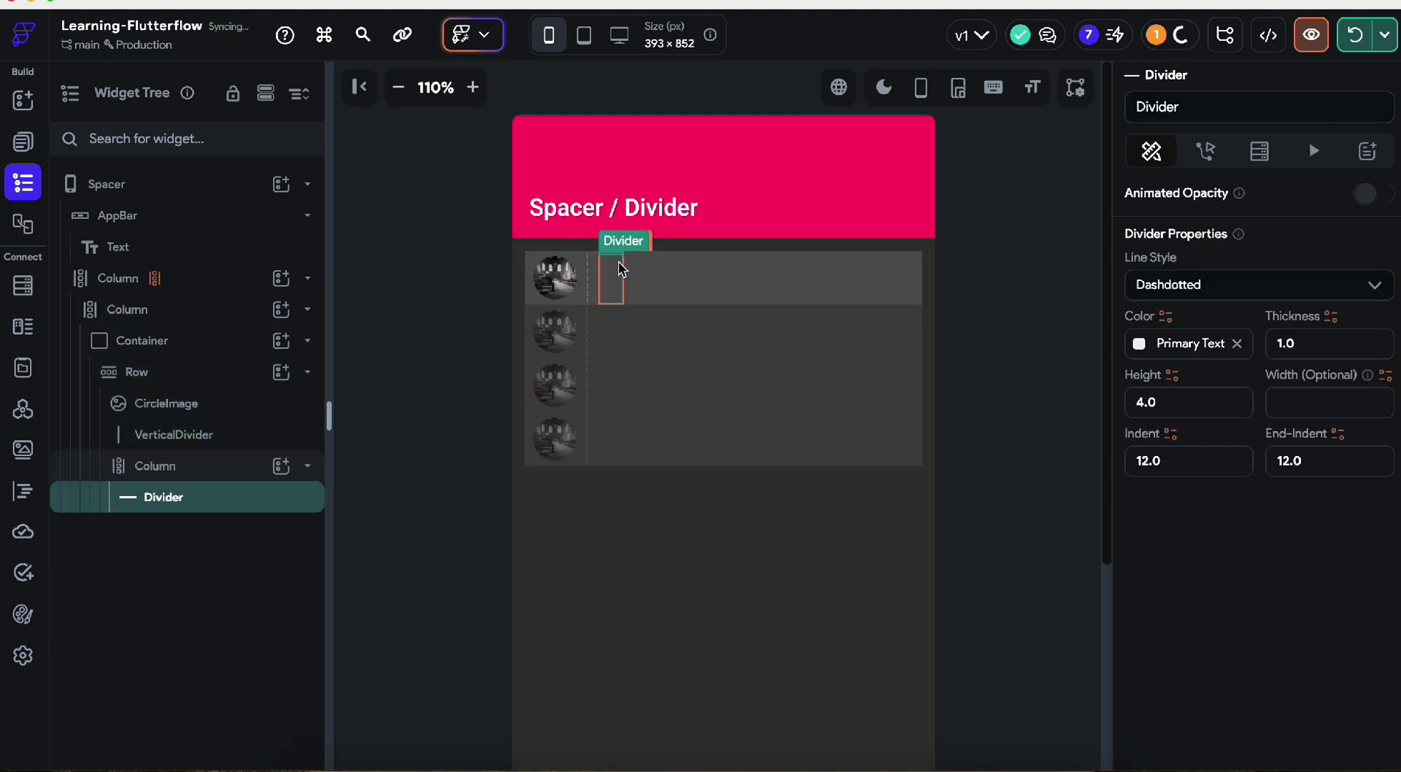
Step: Set the Divider's width to 200 and the main axis alignment of its Column to center
click(1300, 403)
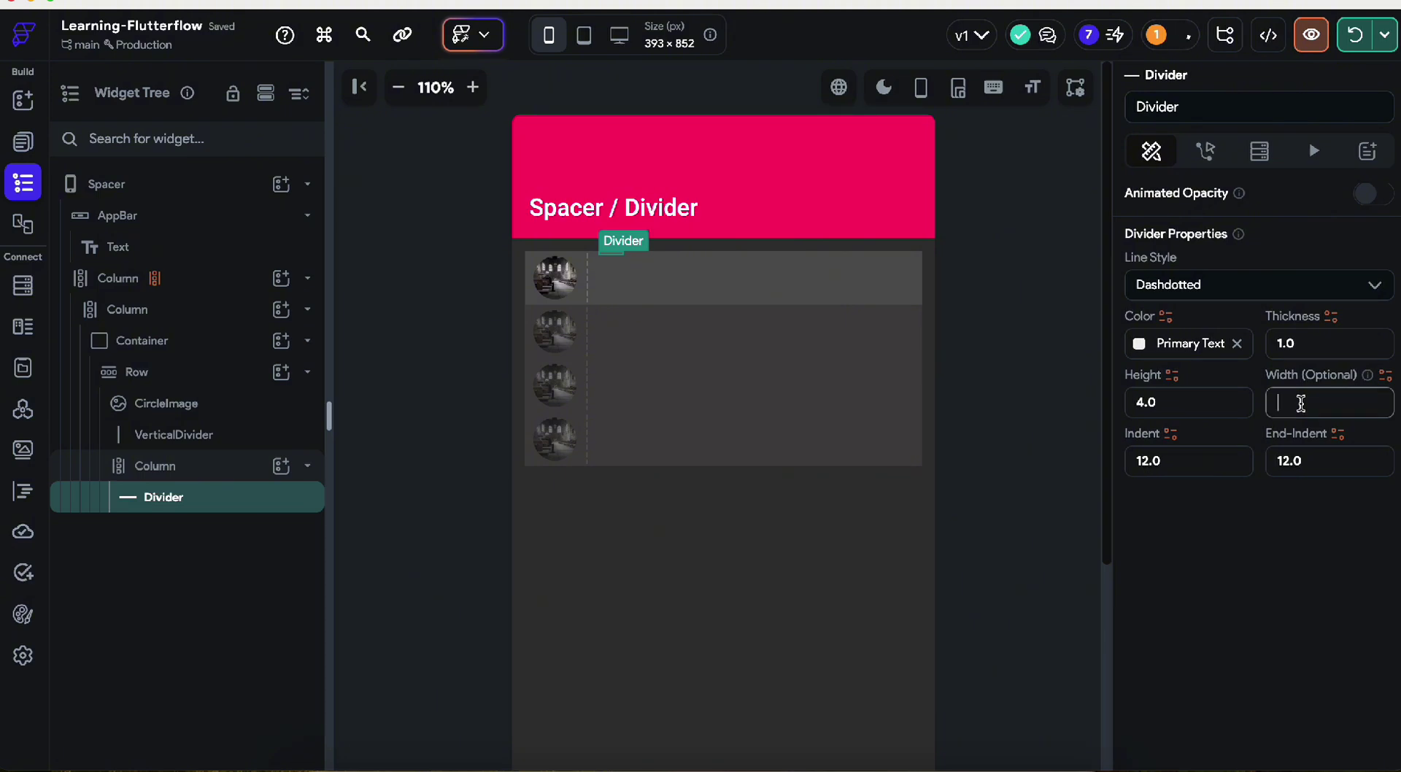
text(200)
click(722, 288)
scroll(1143, 555, down, 1)
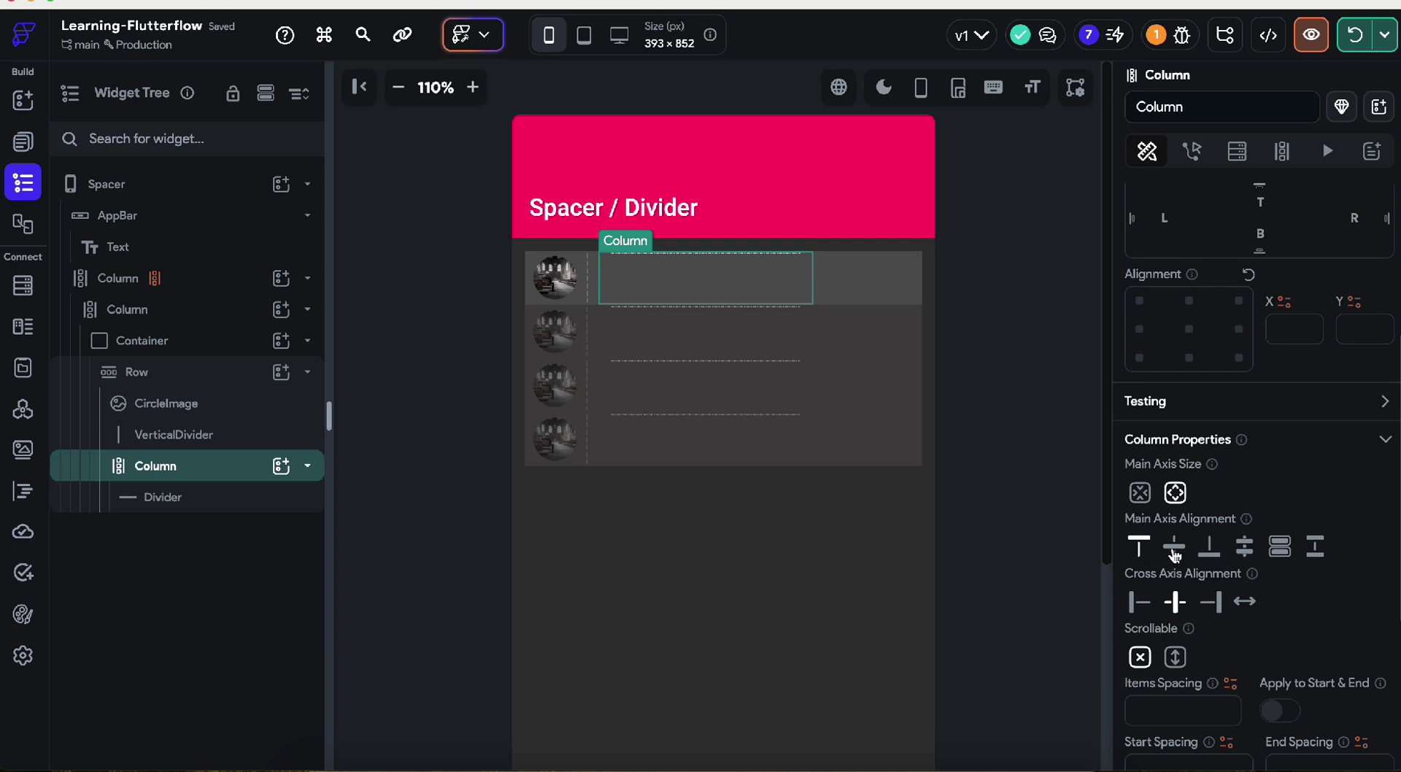
click(1174, 548)
click(1032, 404)
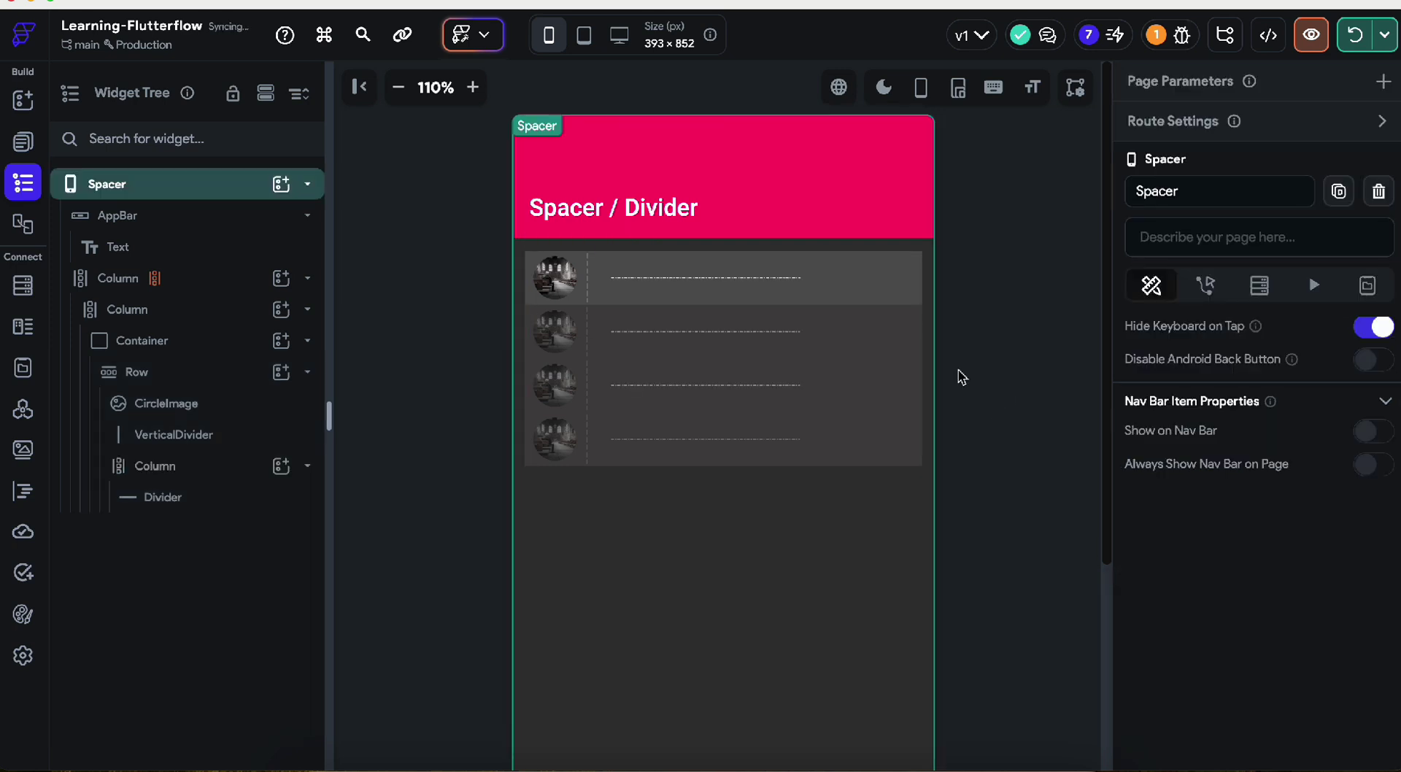
Step: Set the Divider's line style to Dashed and lower its color's opacity to get #51ffffff
click(778, 280)
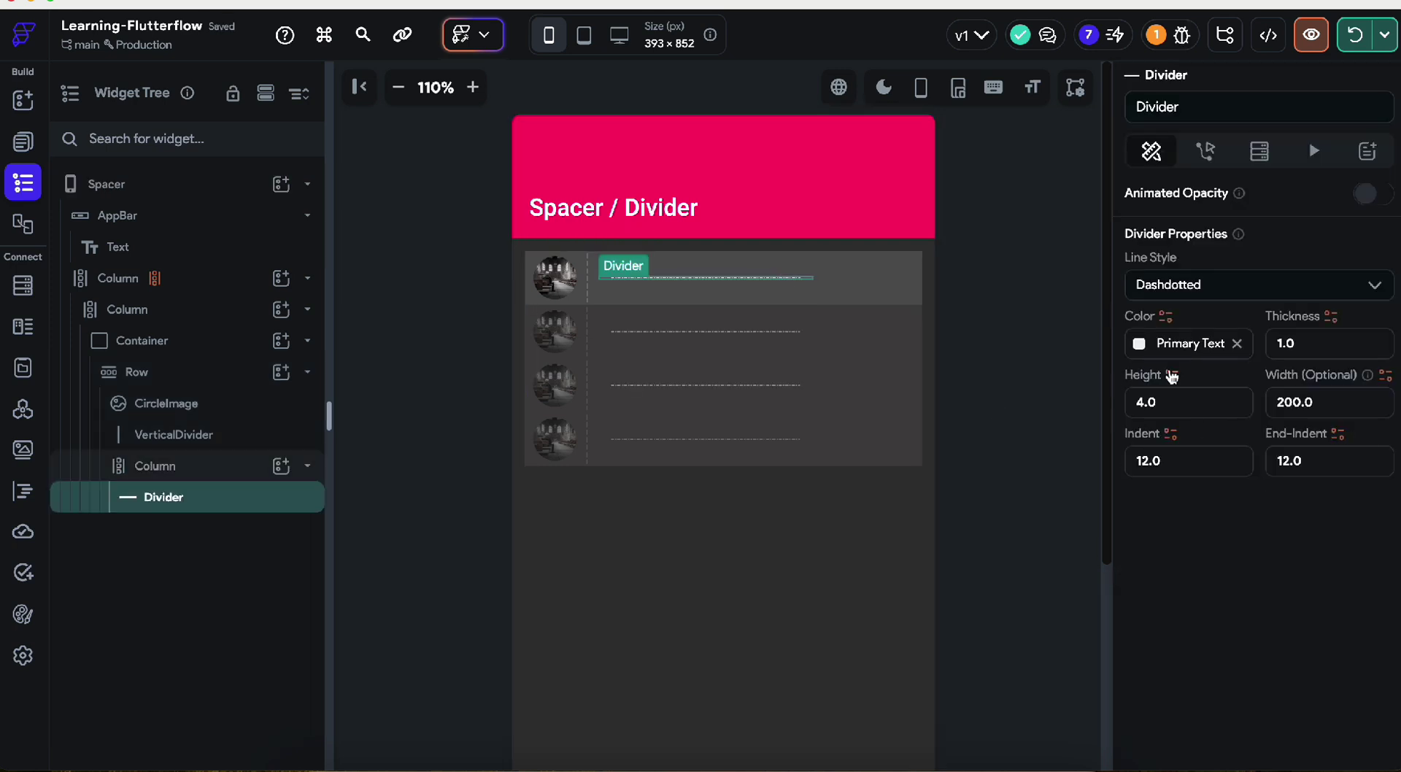
click(1197, 296)
click(1196, 391)
click(1140, 348)
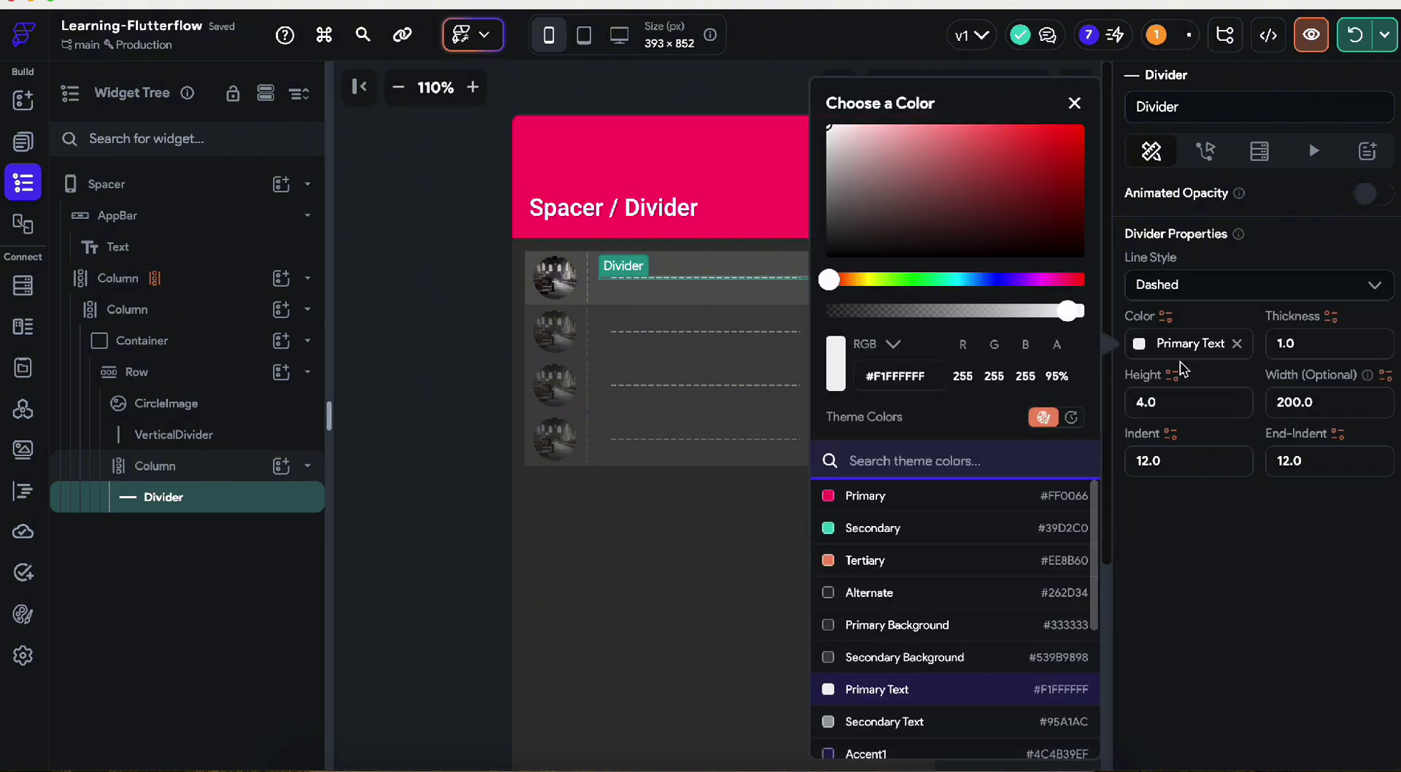
drag(972, 312, 905, 315)
click(455, 322)
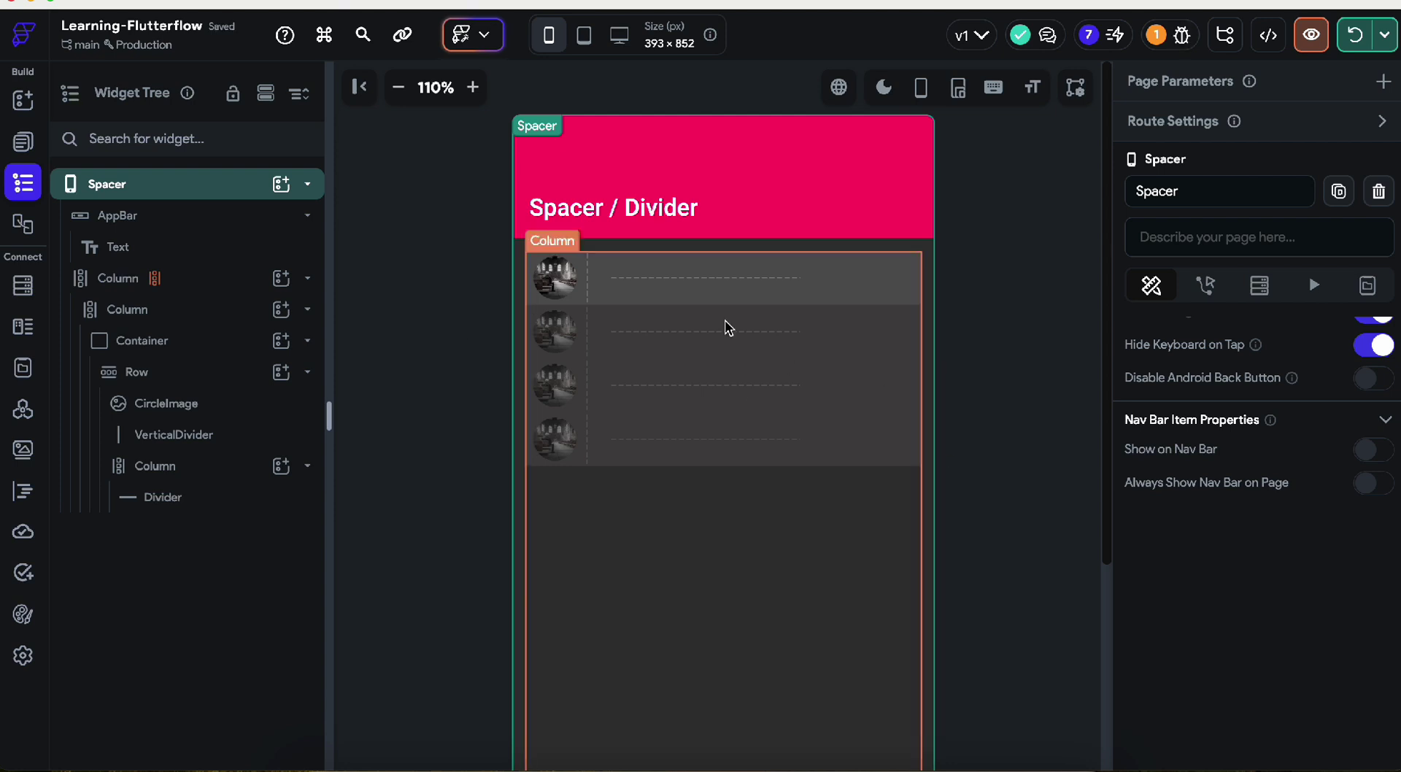
click(606, 291)
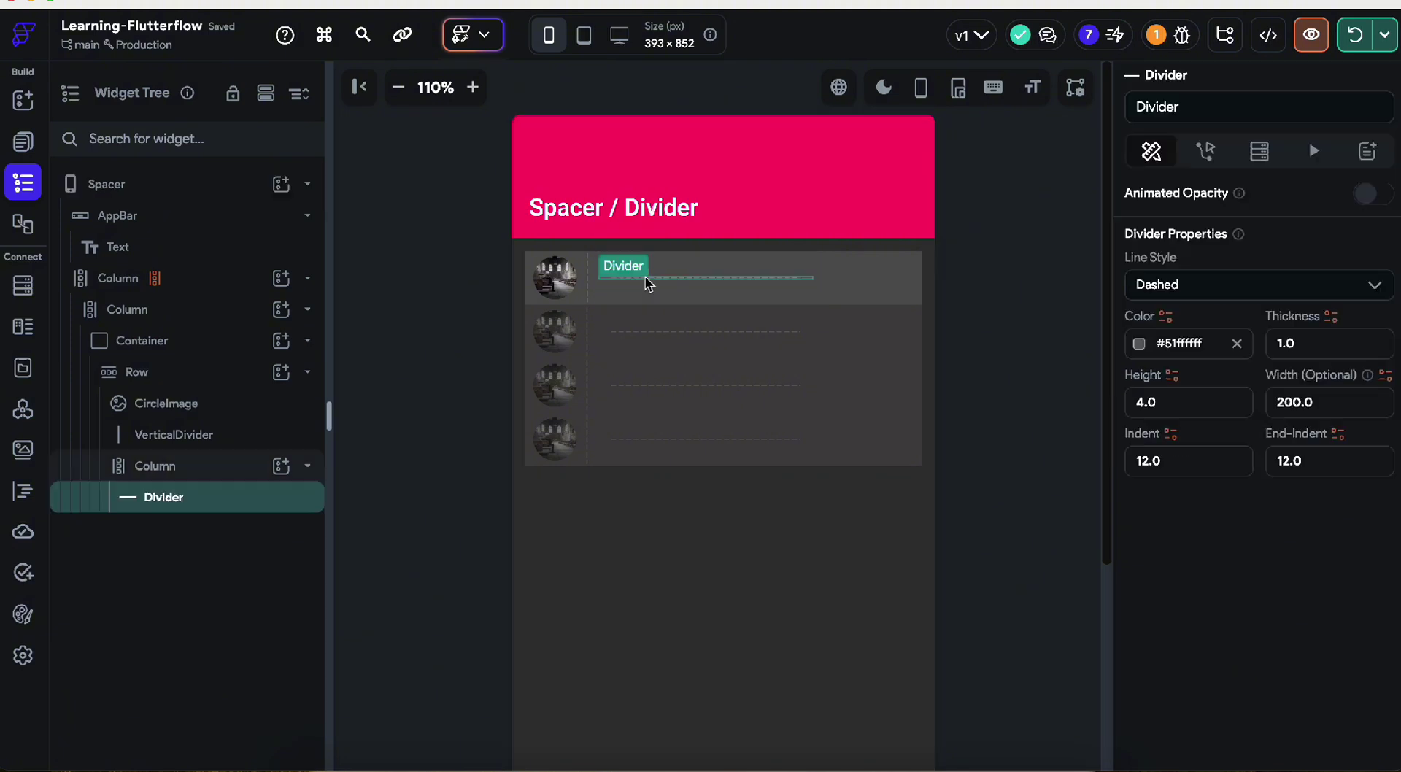
click(588, 301)
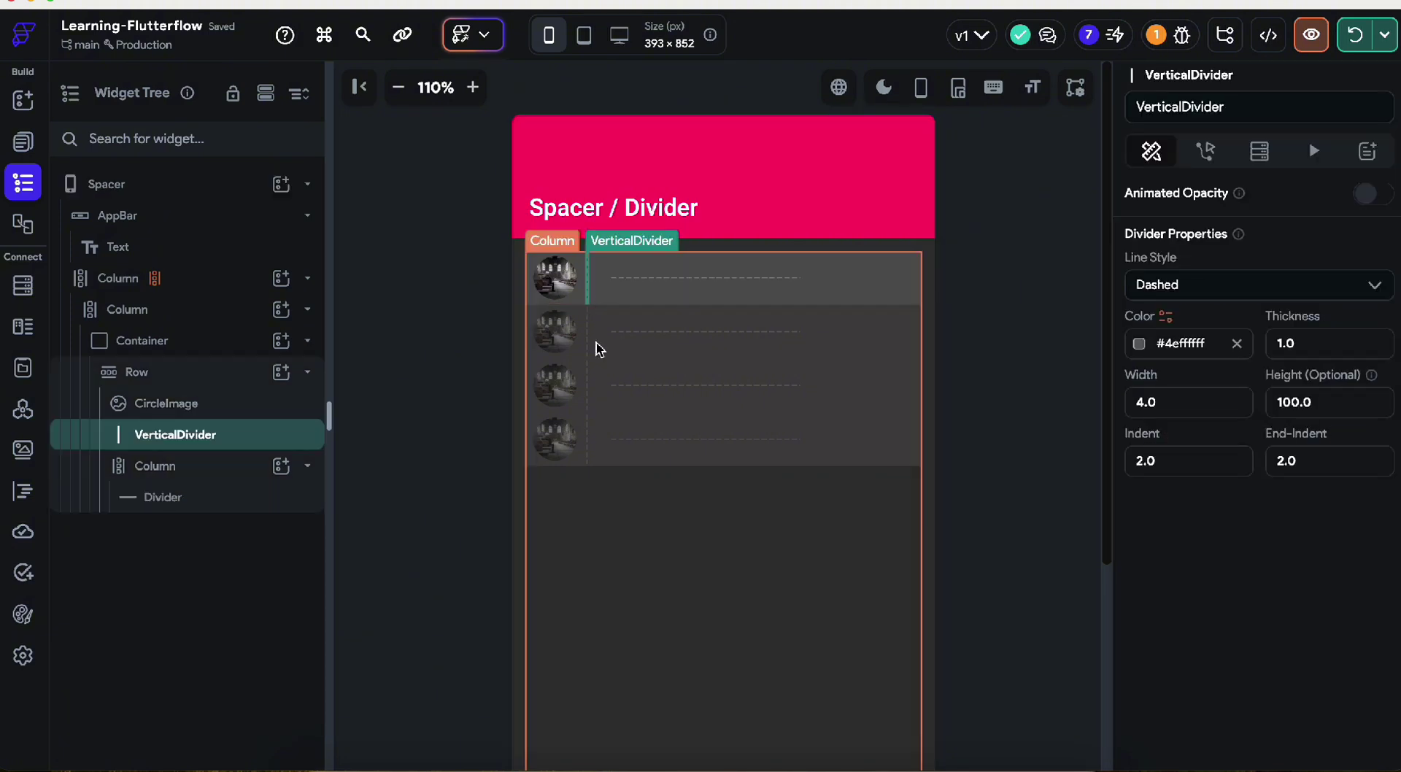
Step: Remove the List of Random Integers that generates the outer Column's dynamic children
click(622, 448)
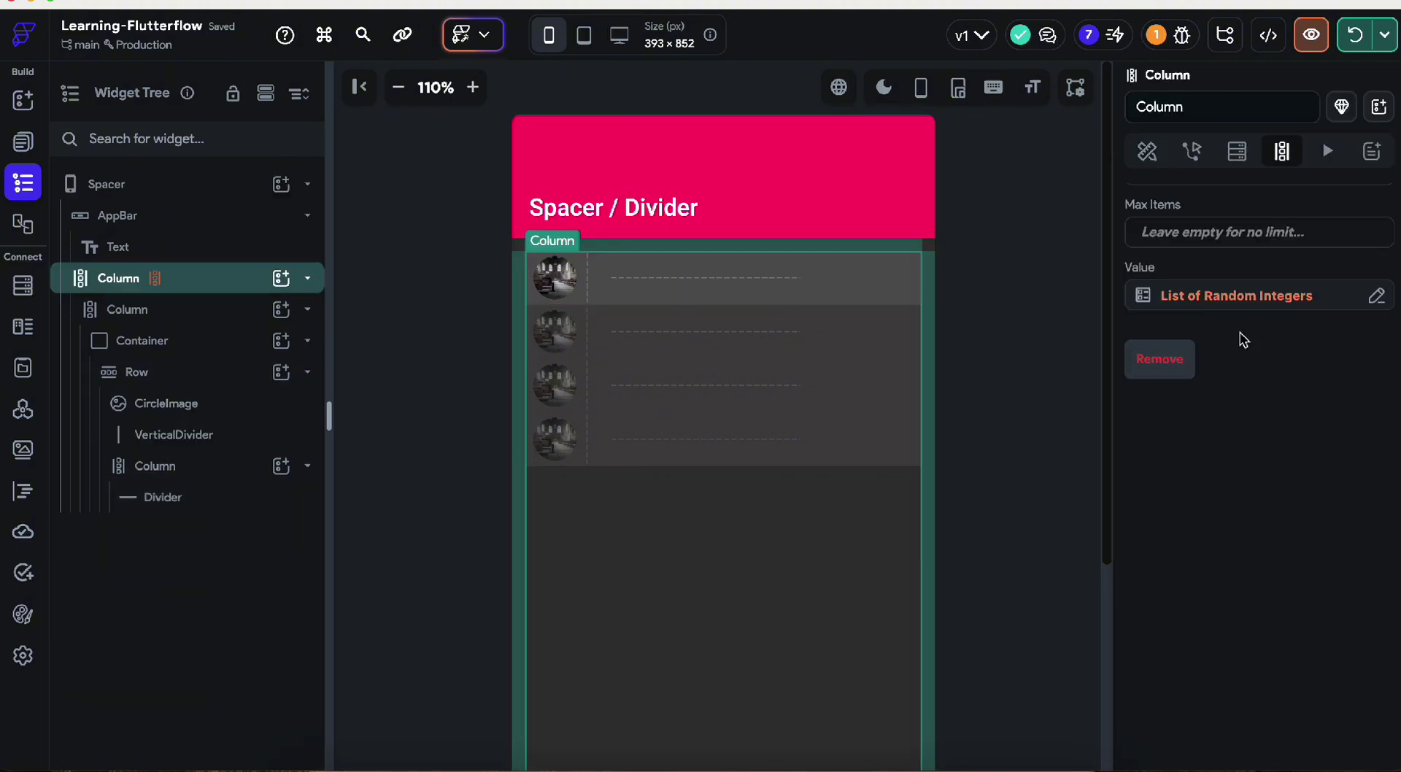
click(1162, 362)
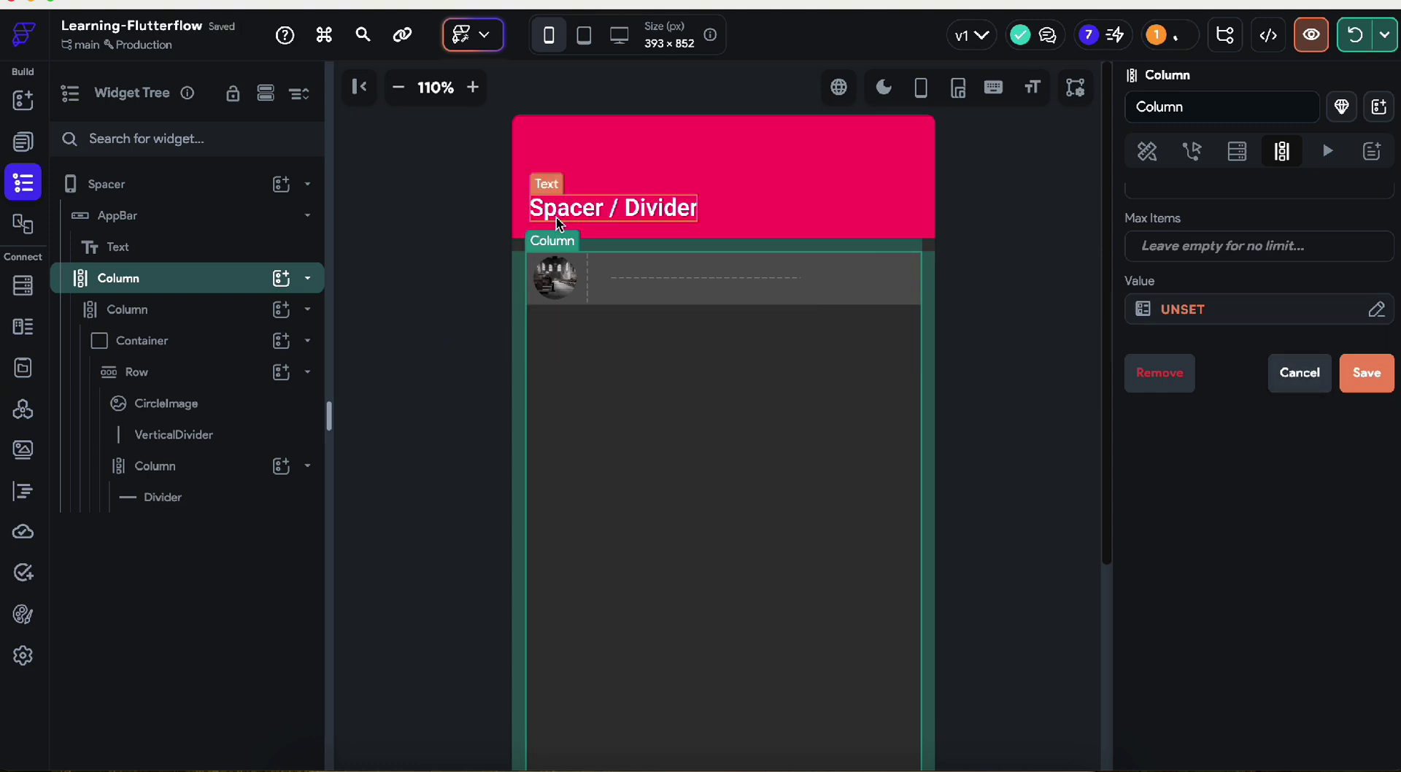
scroll(719, 398, down, 2)
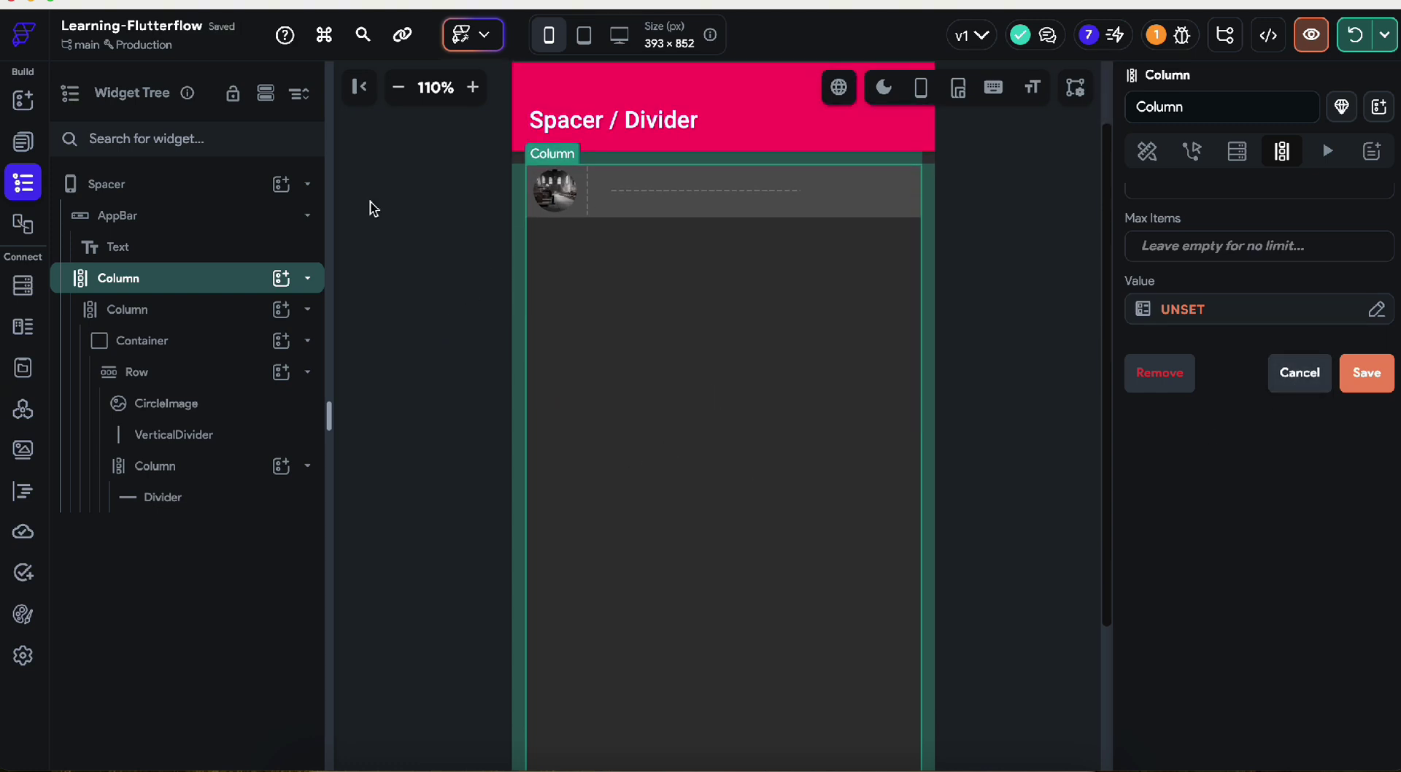
click(398, 87)
click(398, 87)
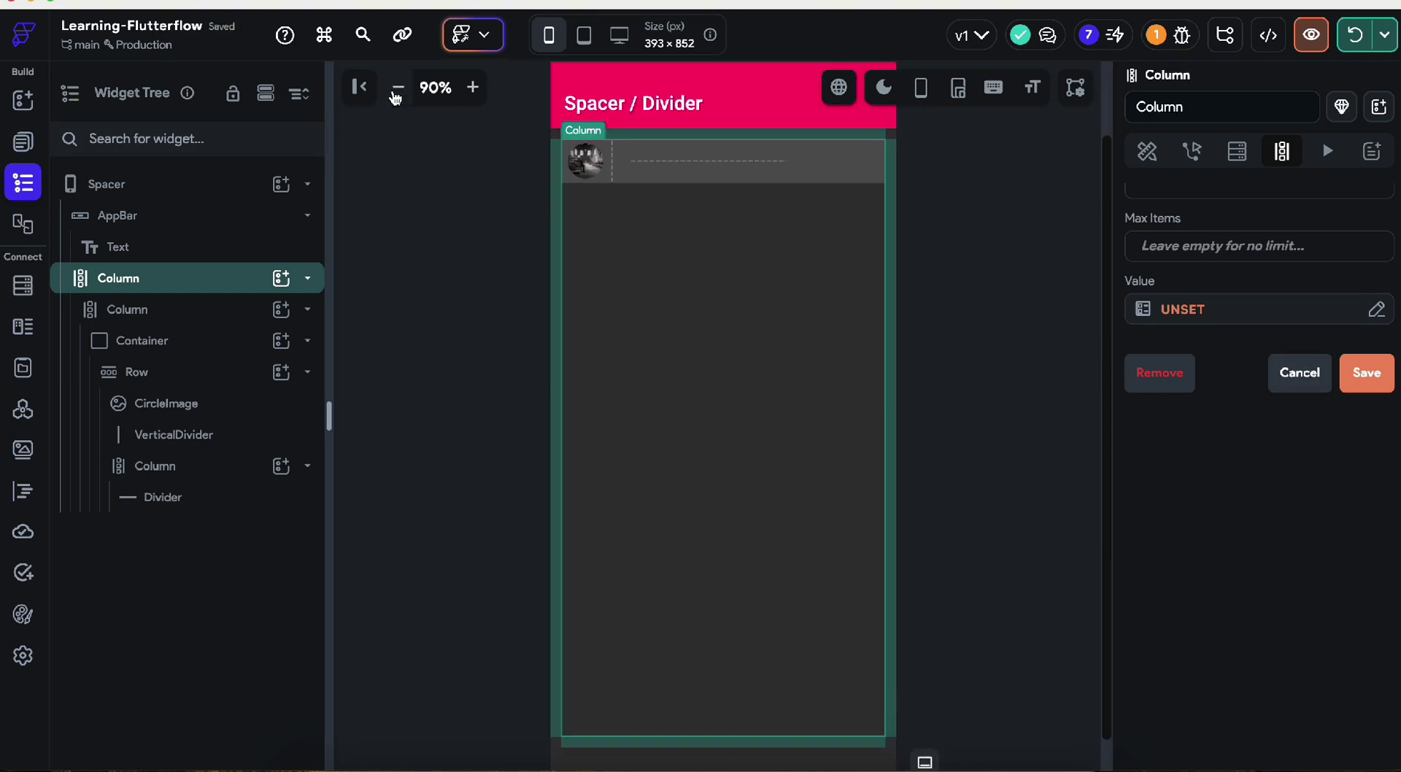
Step: Remove the inner Column that wraps the Container, keeping the Container directly in the outer Column
click(584, 176)
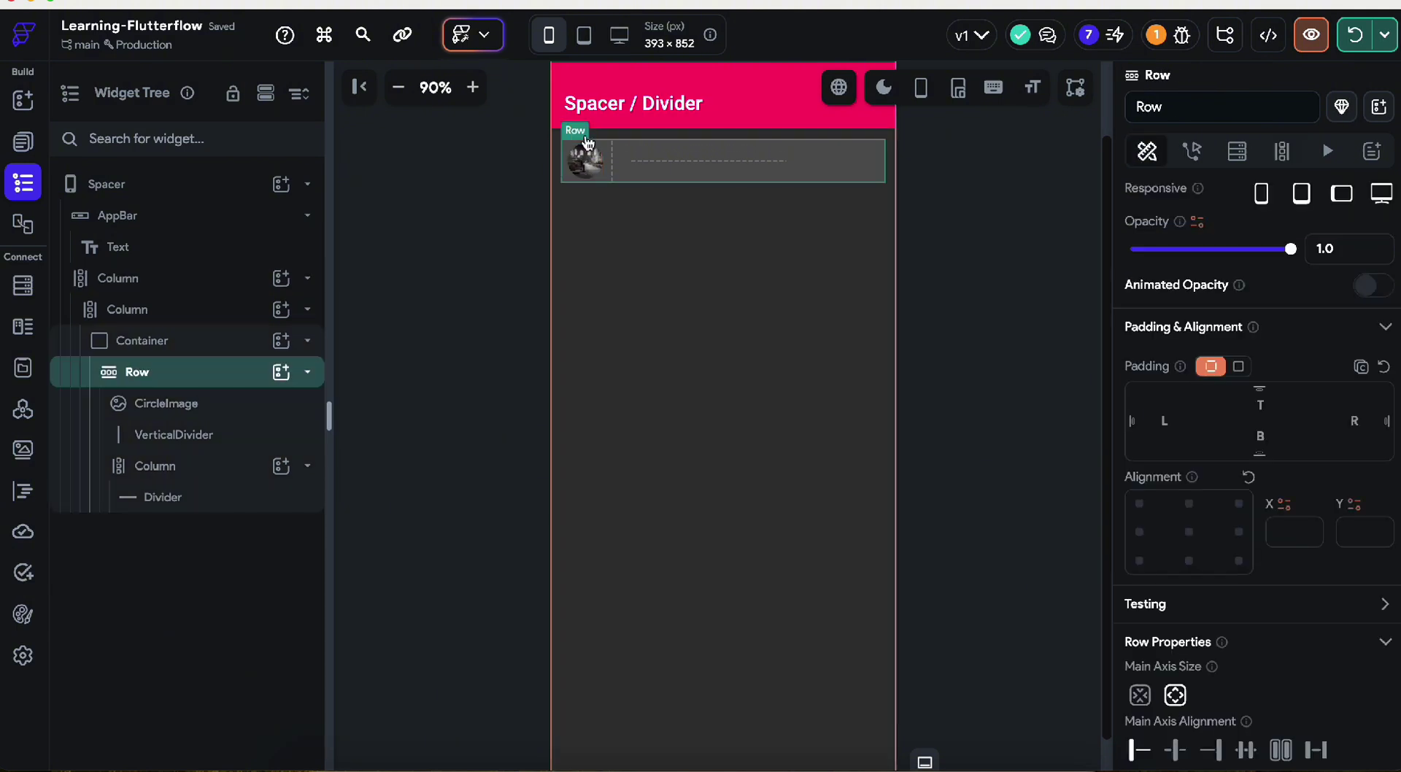
click(204, 341)
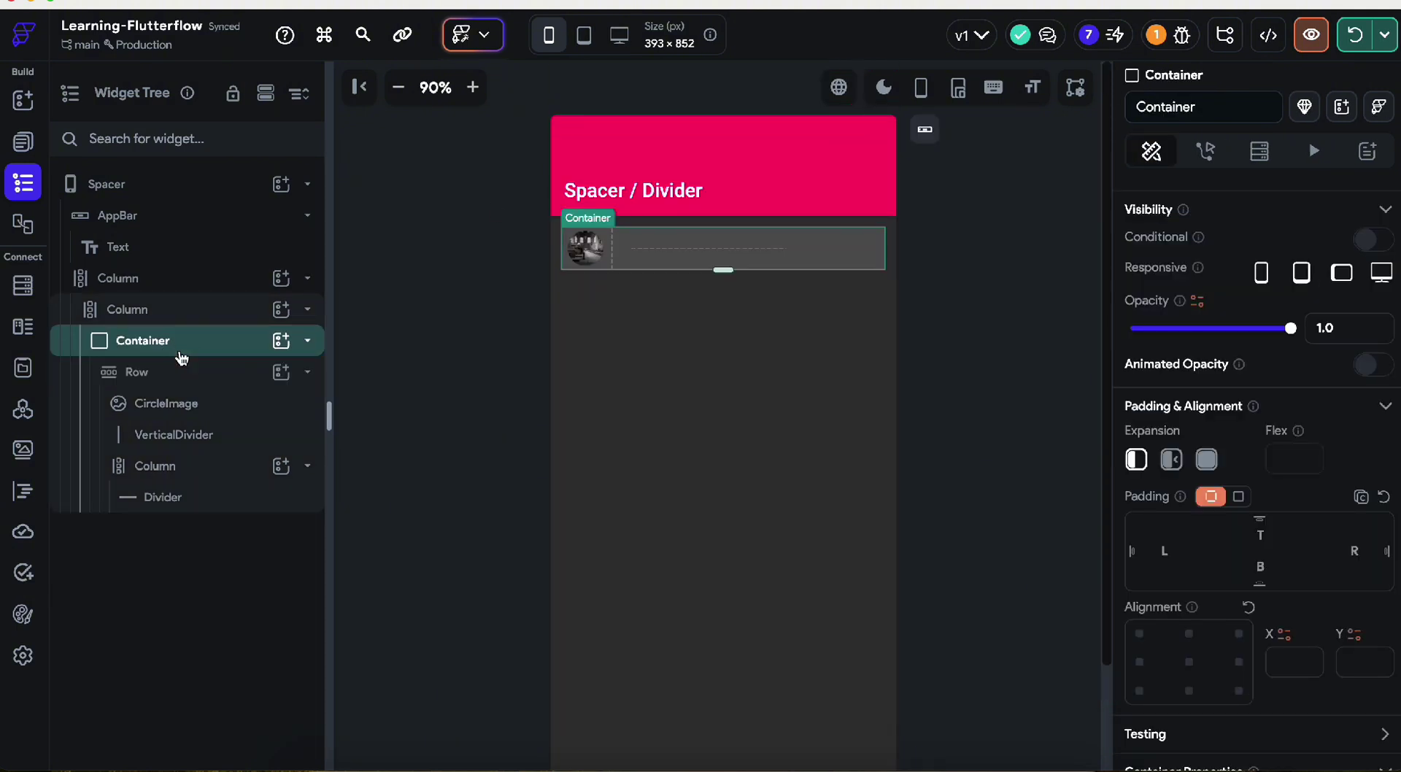
click(197, 314)
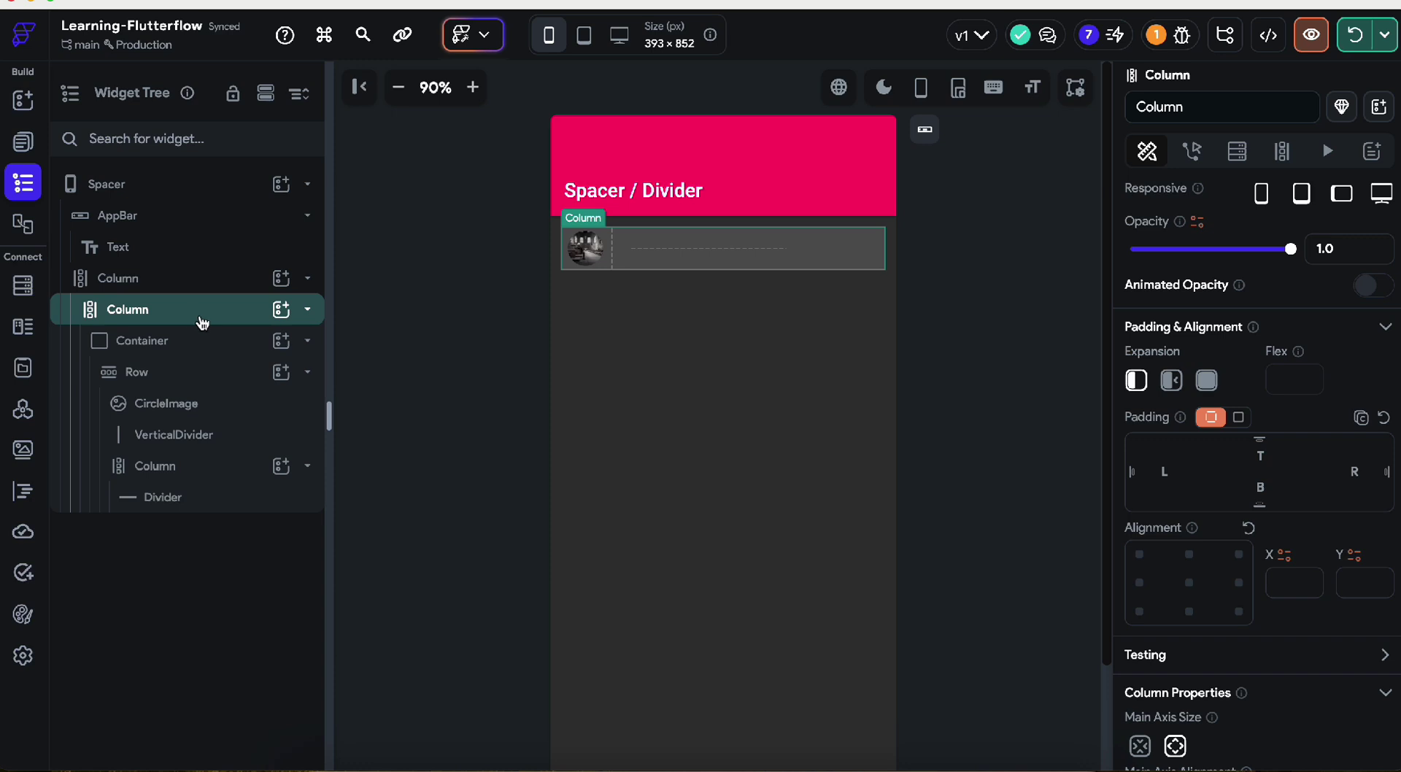
right_click(204, 324)
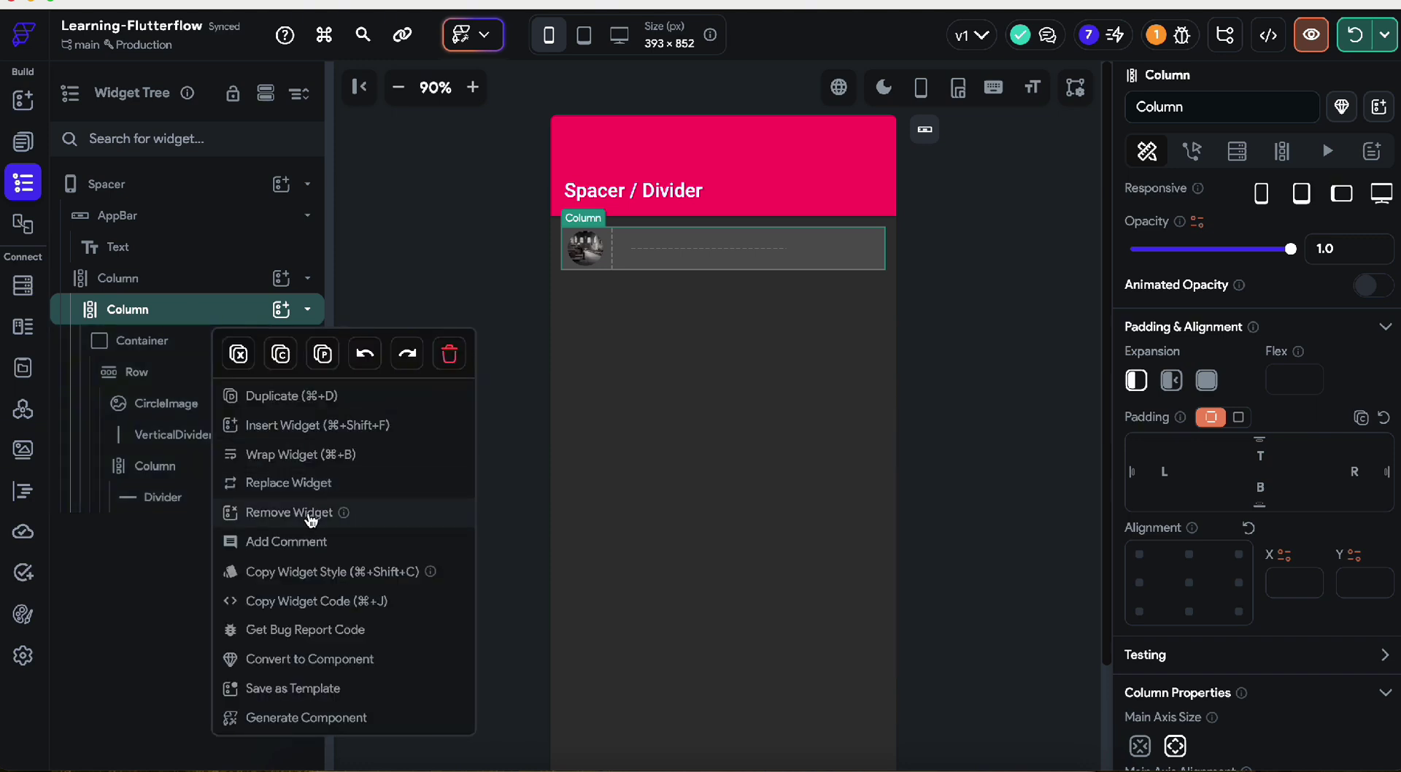
click(288, 483)
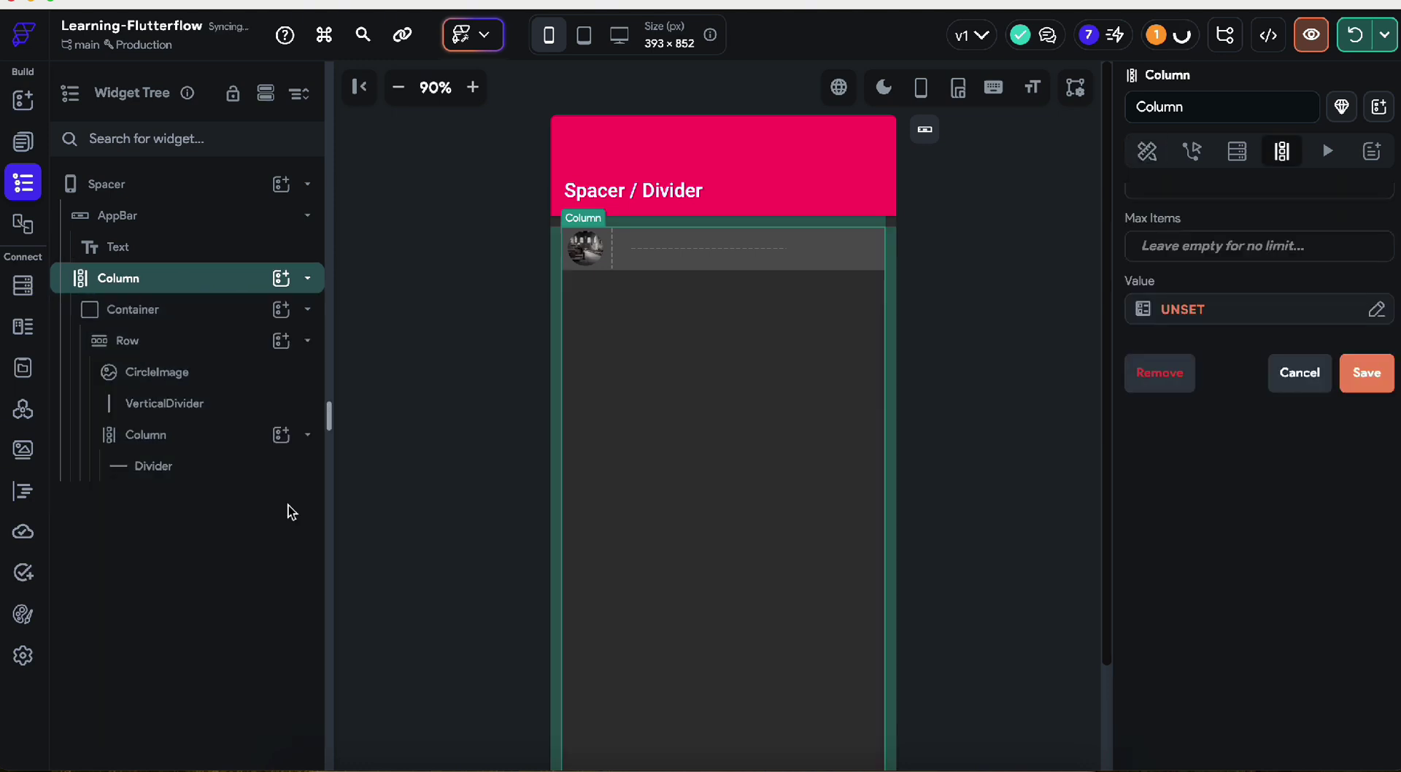
Step: Collapse the Container in the widget tree and duplicate it within the Column
click(174, 317)
click(308, 310)
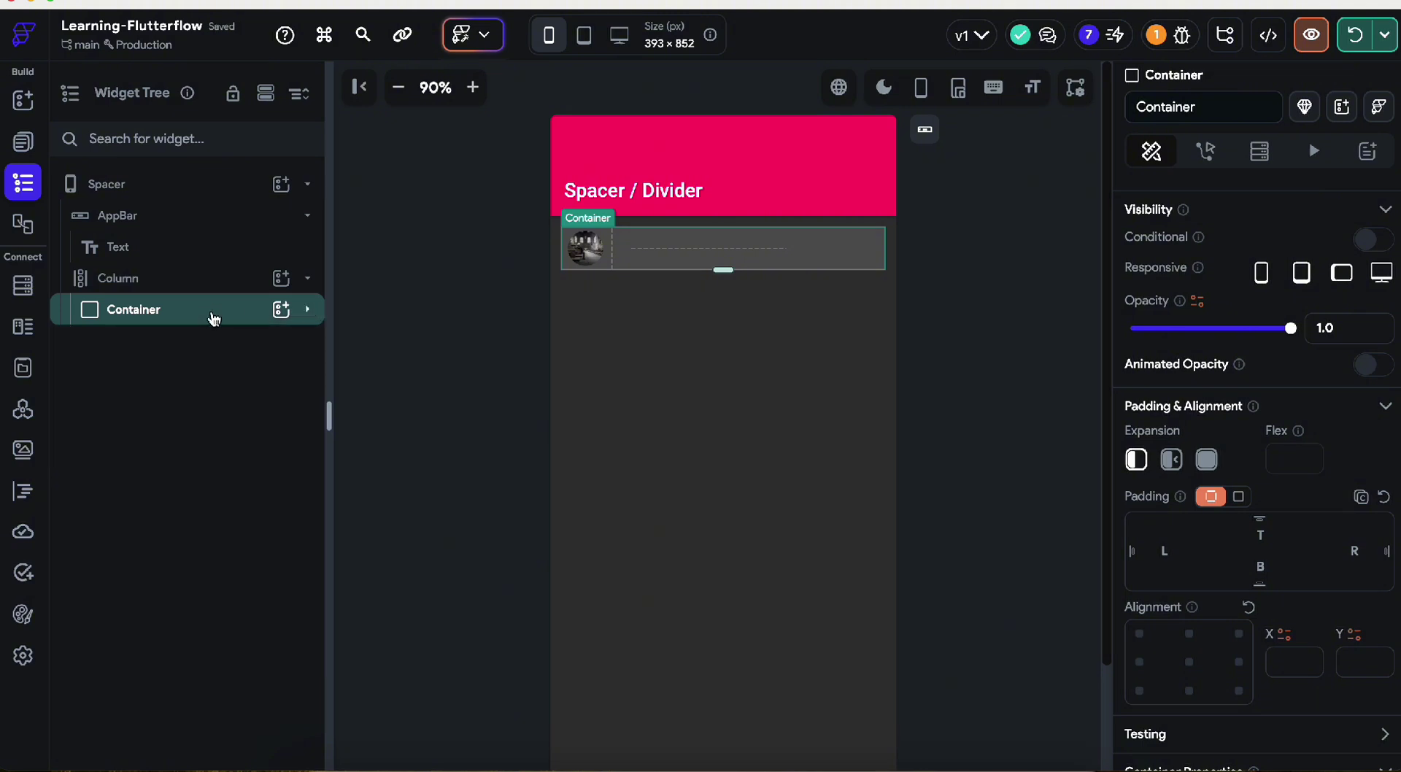
key(ctrl+d)
scroll(948, 416, down, 3)
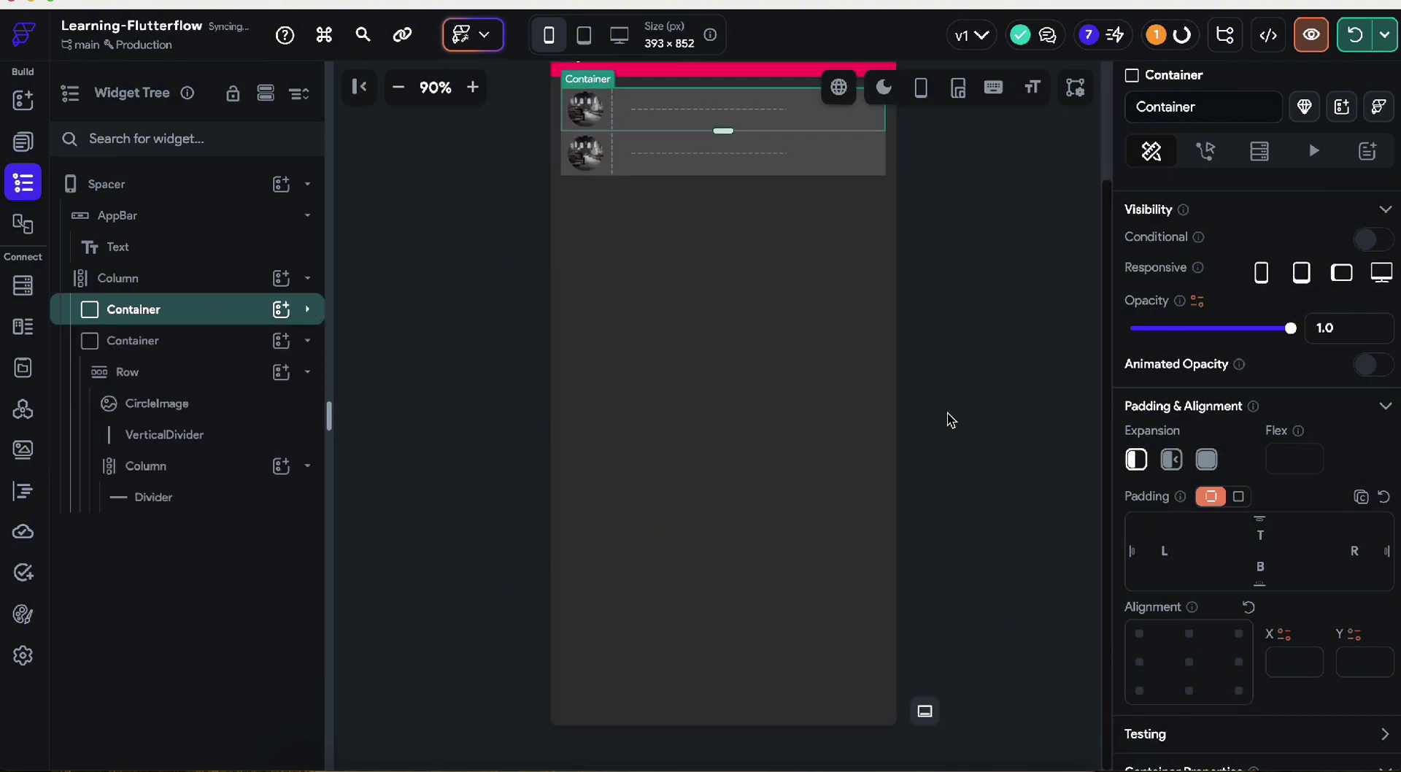
Step: Turn off Safe Area in the scaffold properties of the Spacer page
click(556, 319)
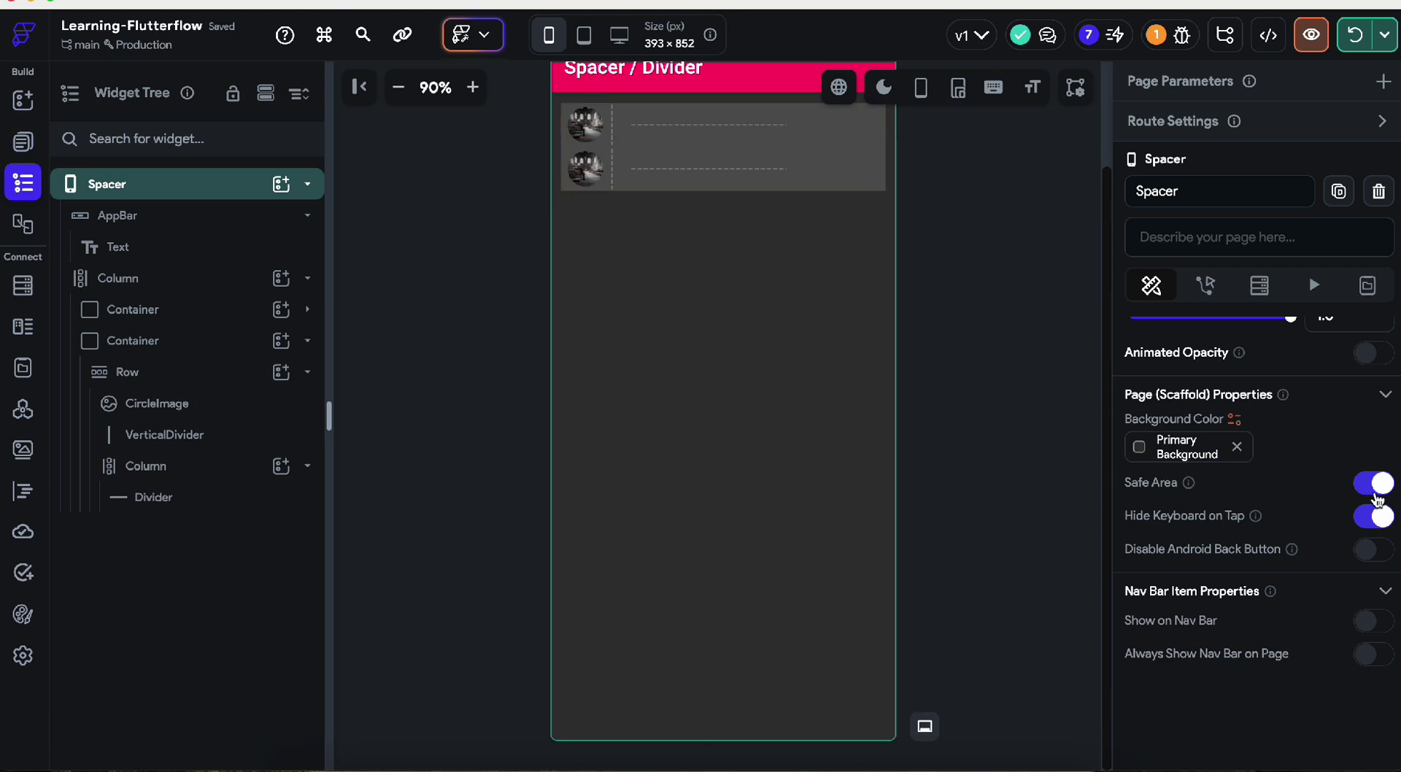
click(1375, 484)
click(966, 419)
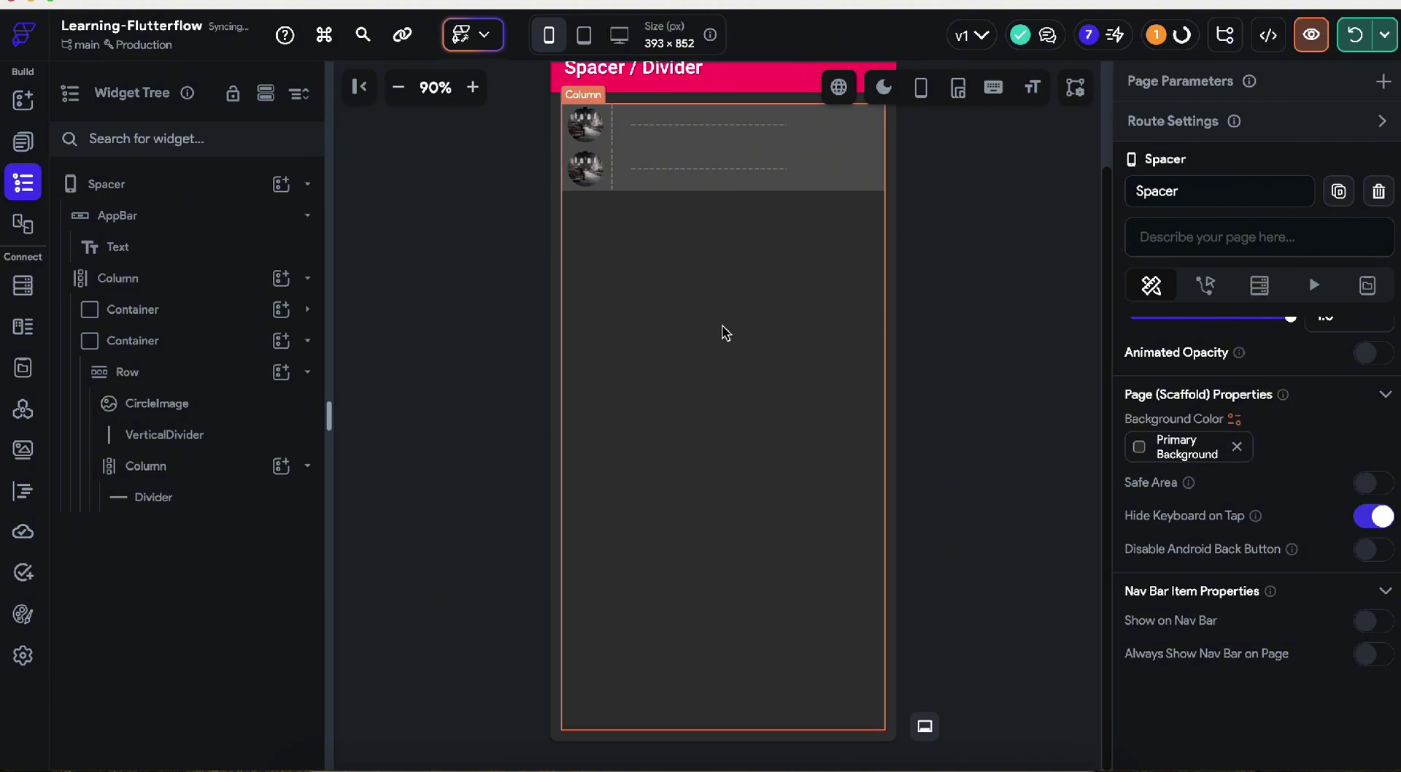
Step: Try space-between main axis alignment on the outer Column, and undo it
click(22, 149)
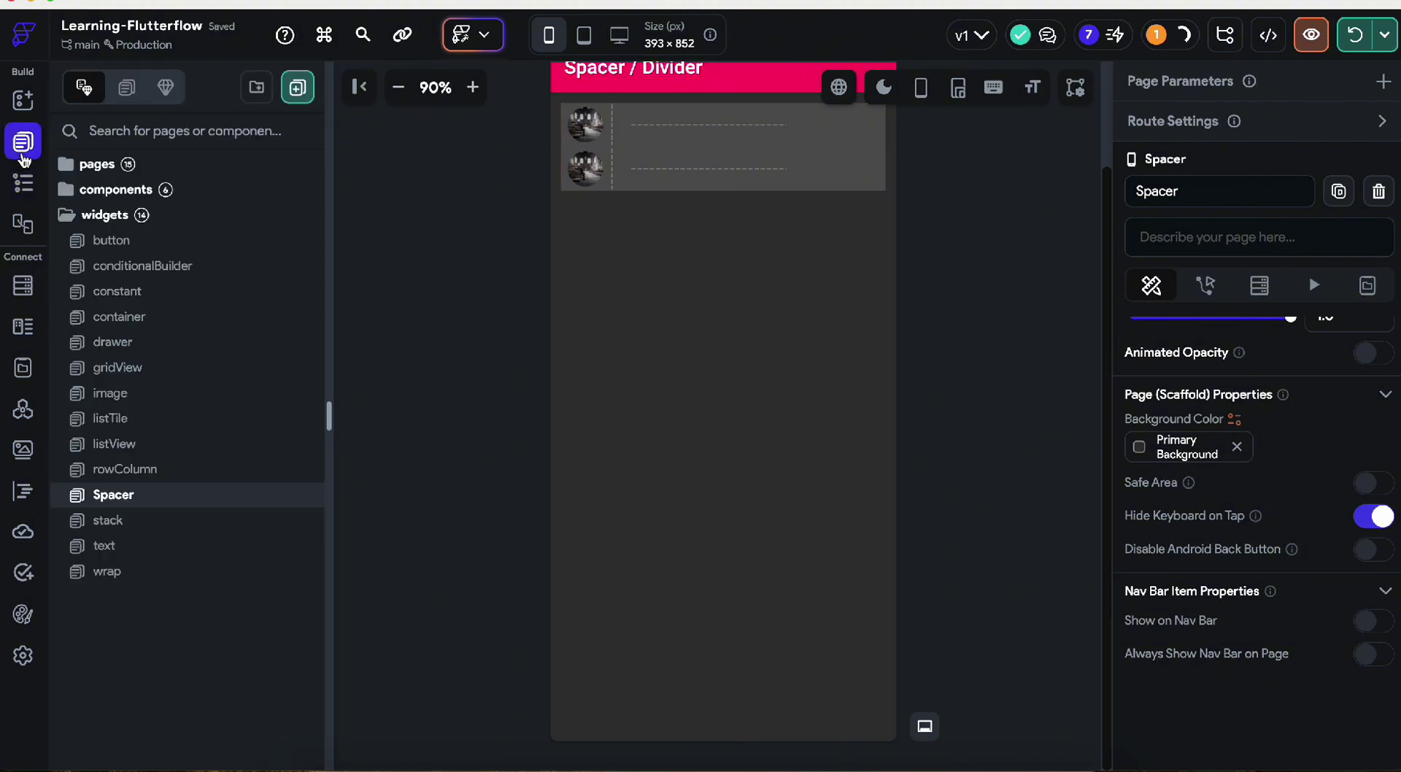
click(656, 281)
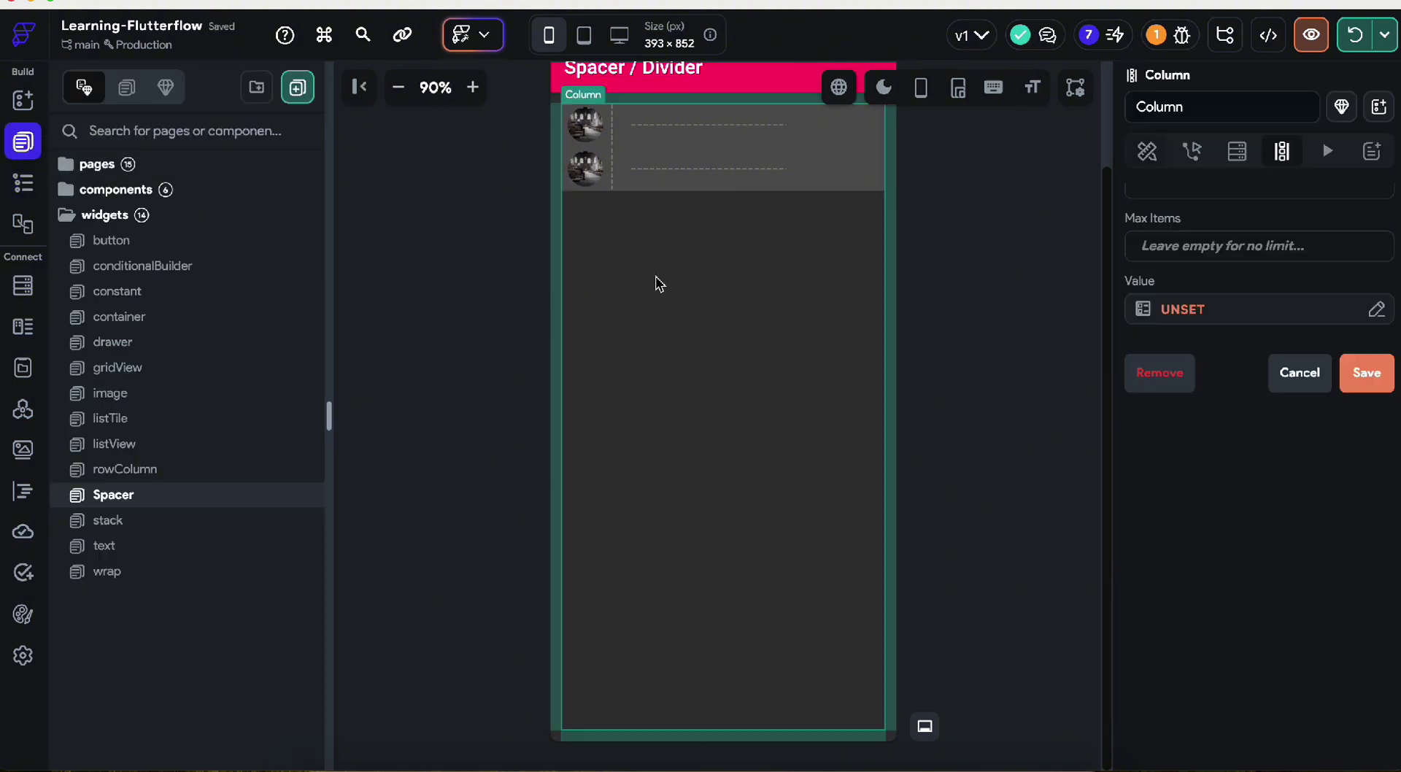
click(1147, 151)
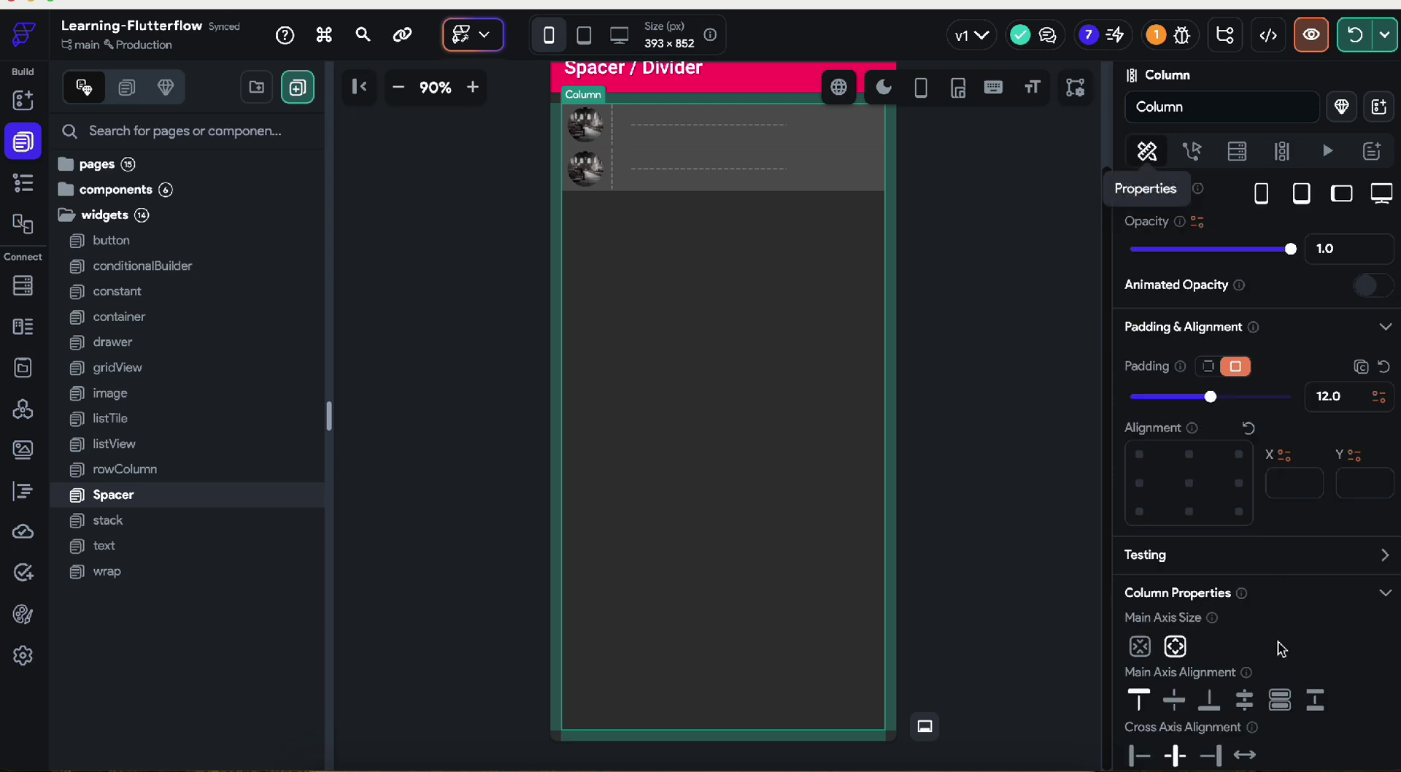
scroll(1282, 646, down, 2)
click(1315, 570)
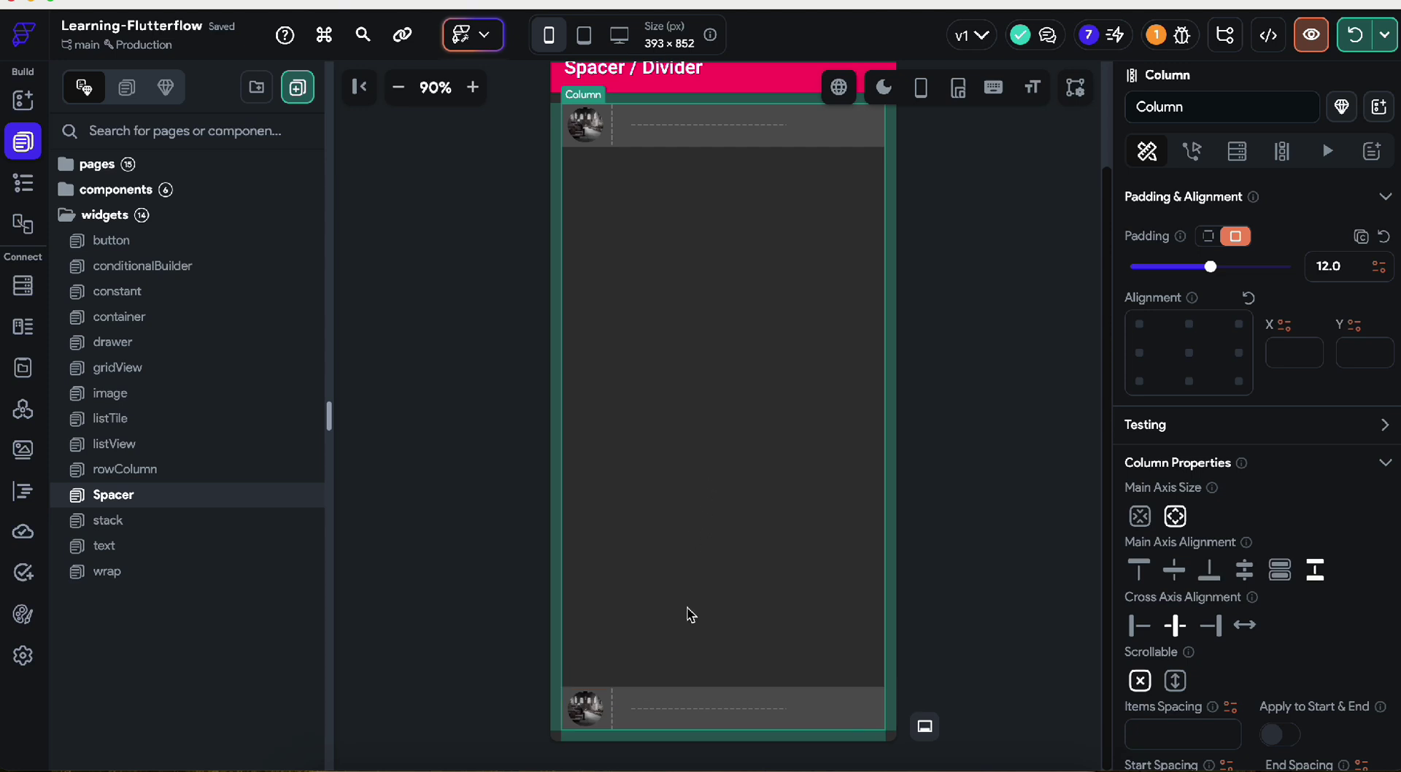
key(super+z)
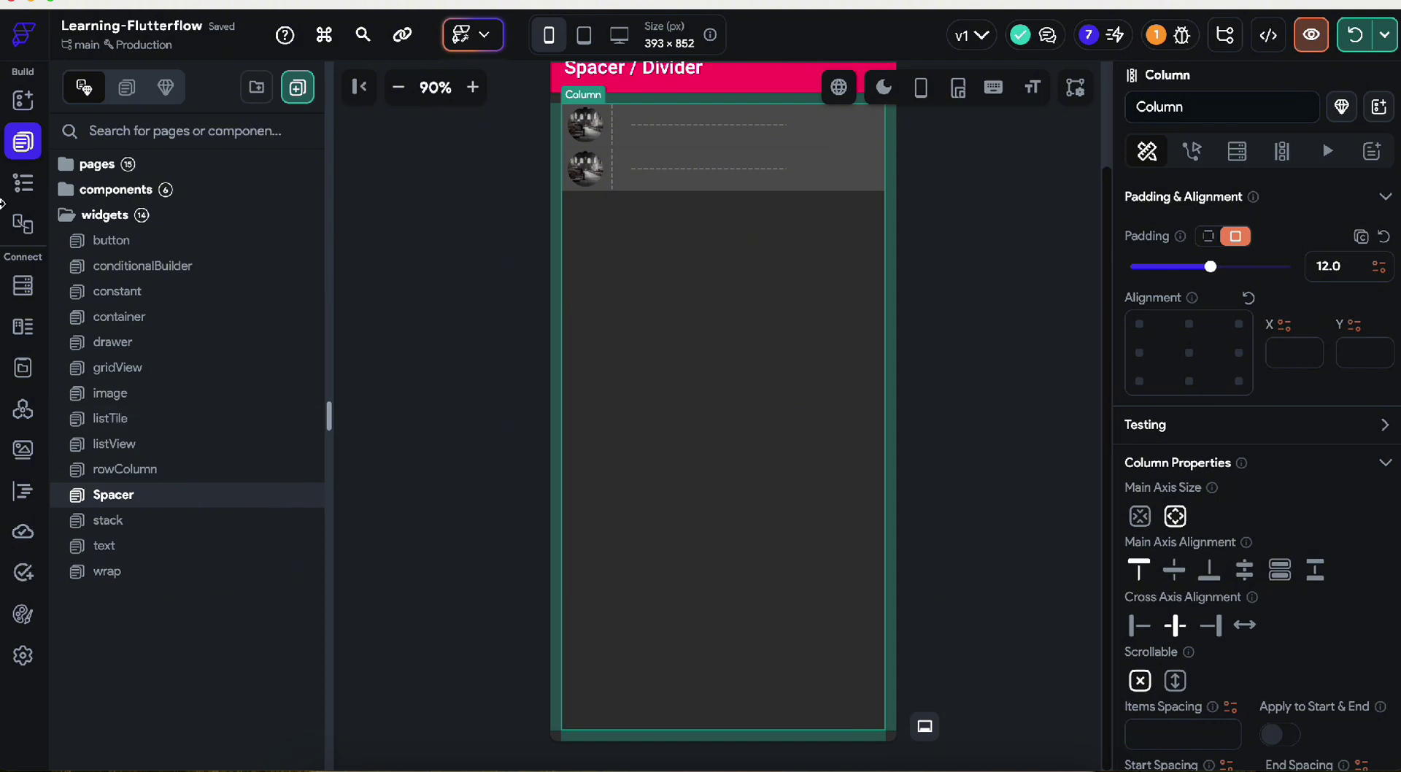
Step: Find the Spacer widget in the palette and add it between the vertical divider and the dashed divider in the top container's Row
click(23, 100)
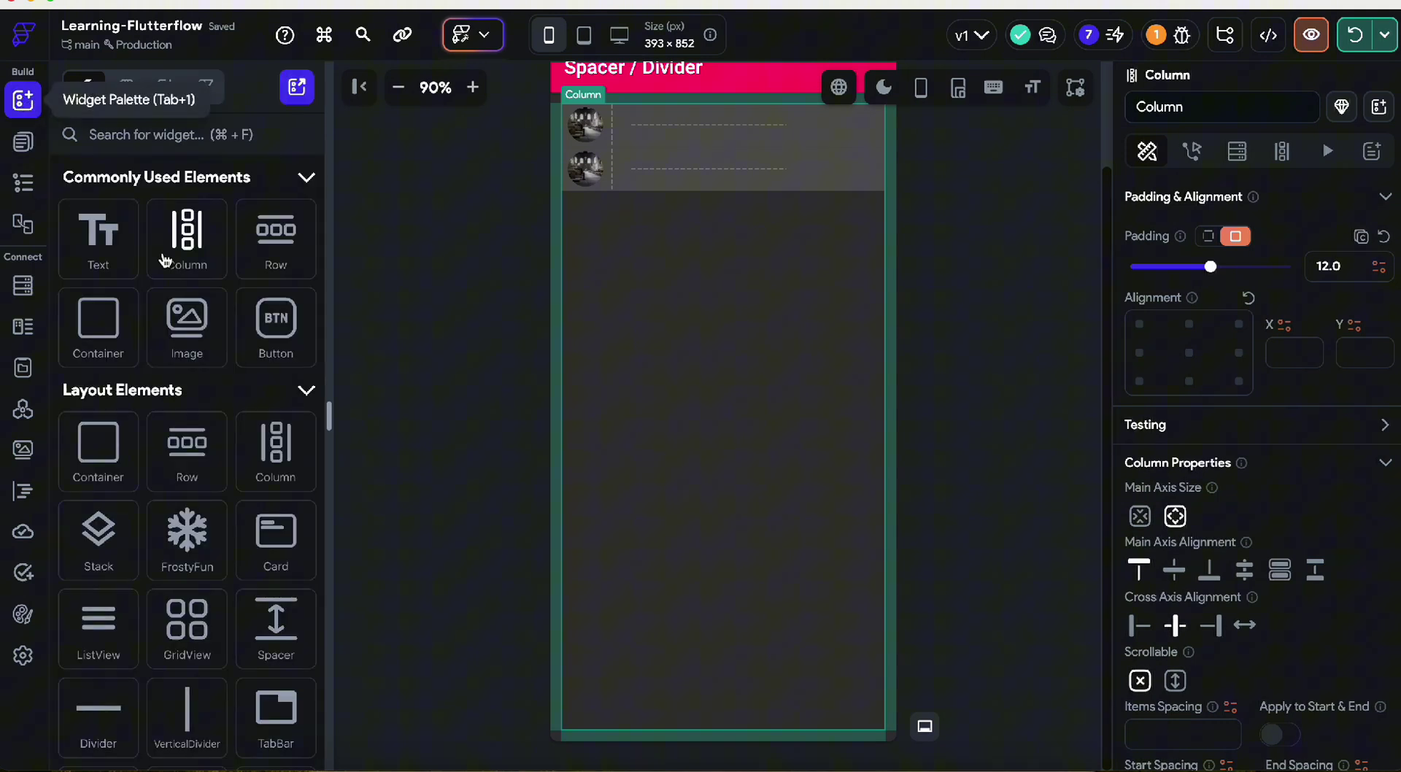
click(148, 135)
text(spacer)
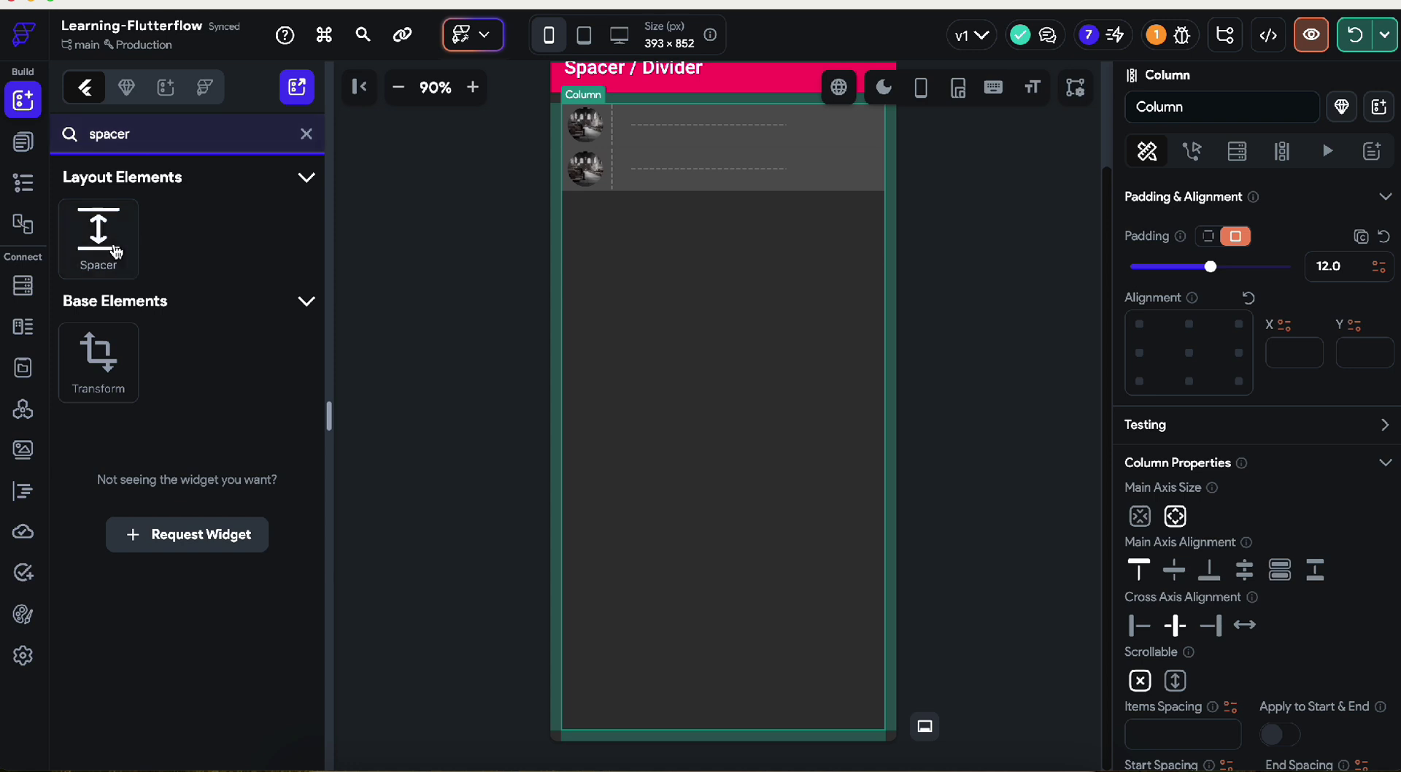
drag(111, 253, 592, 146)
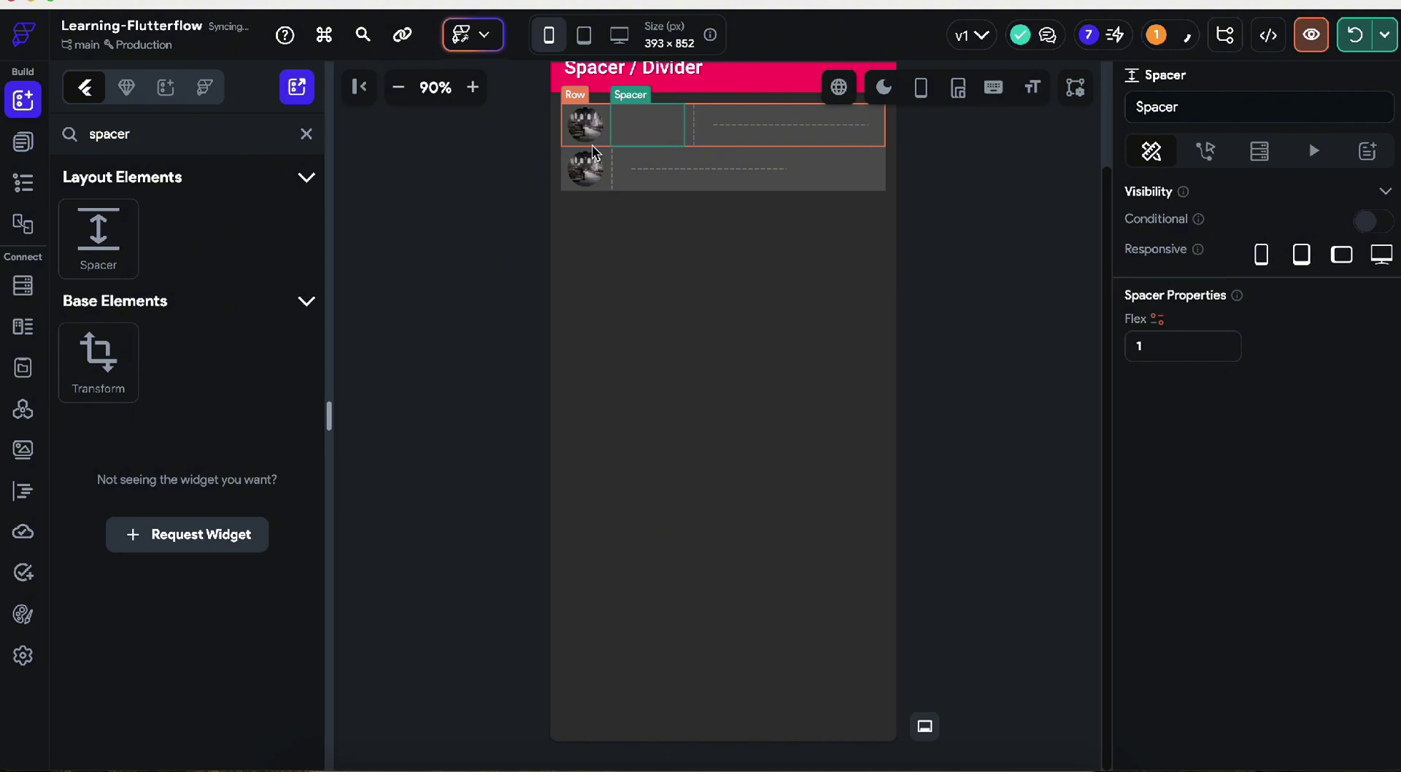
key(BackSpace)
drag(89, 255, 619, 141)
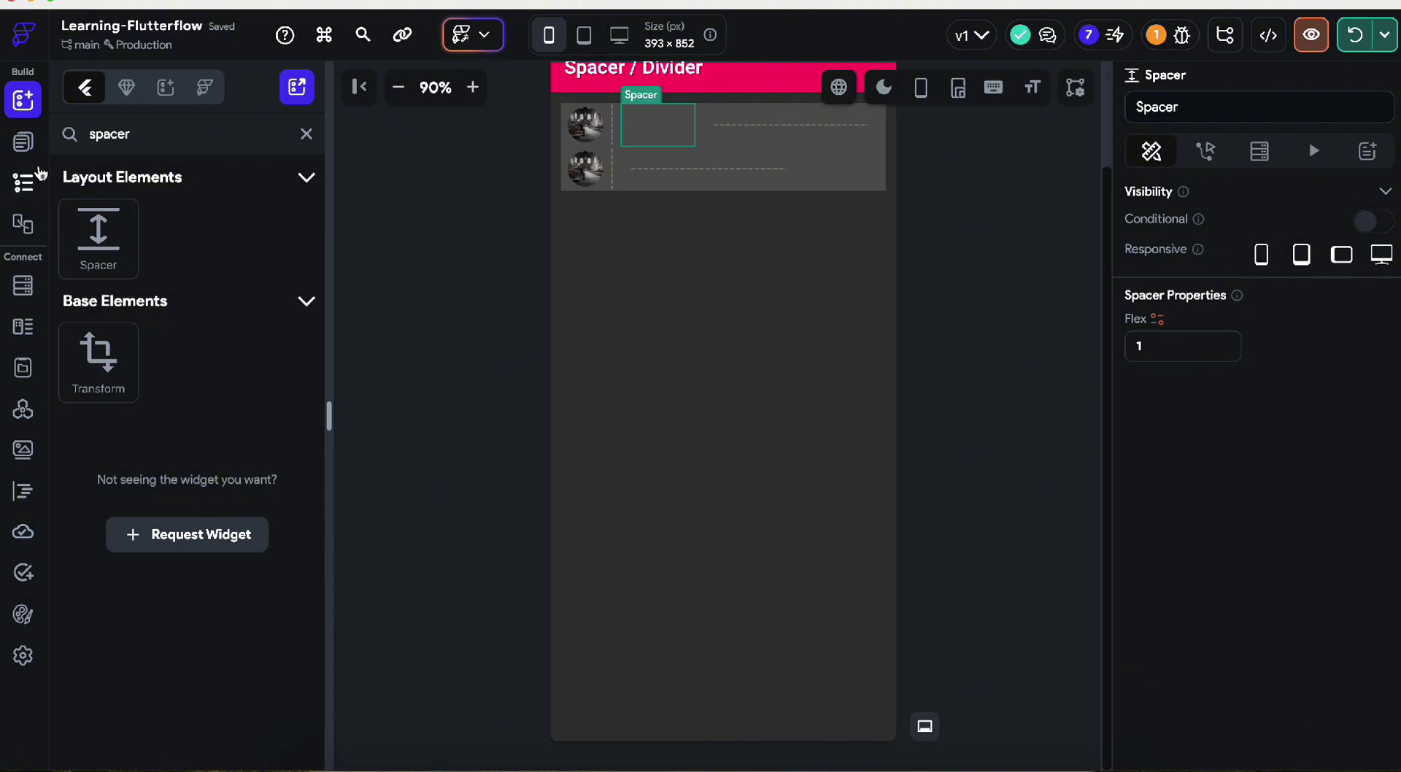
Step: Copy the Spacer into the outer Column and move the copy between the two Containers
click(22, 183)
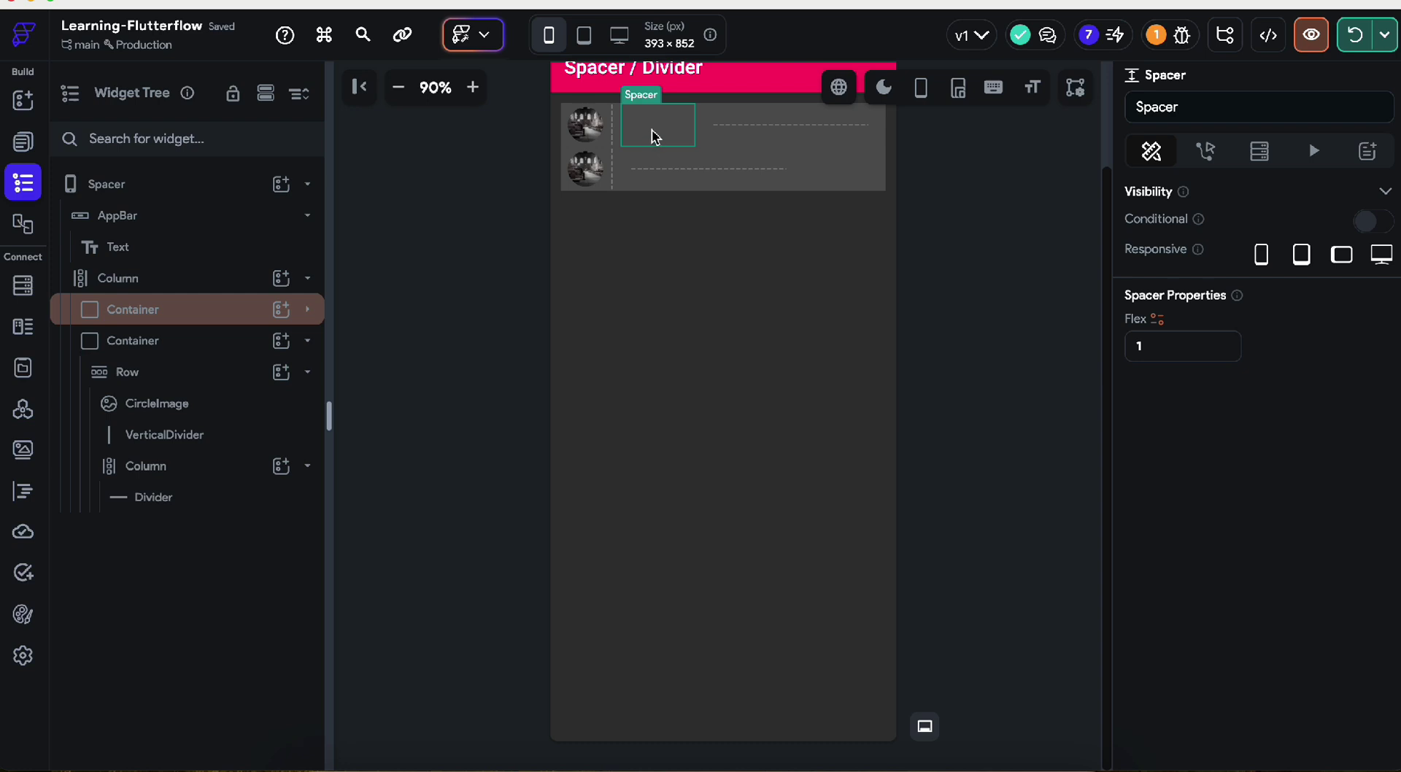
key(ctrl+c)
click(659, 347)
key(ctrl+v)
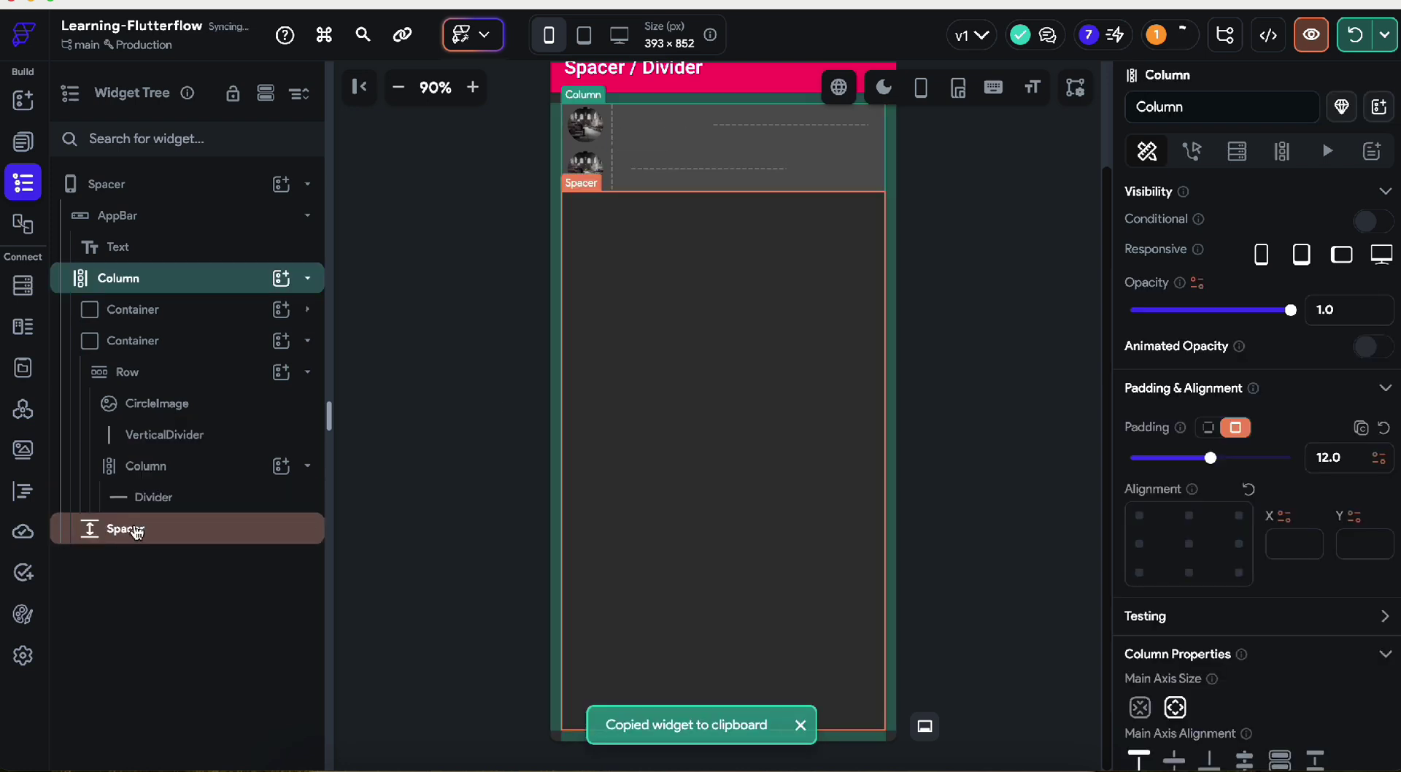
drag(136, 533, 204, 322)
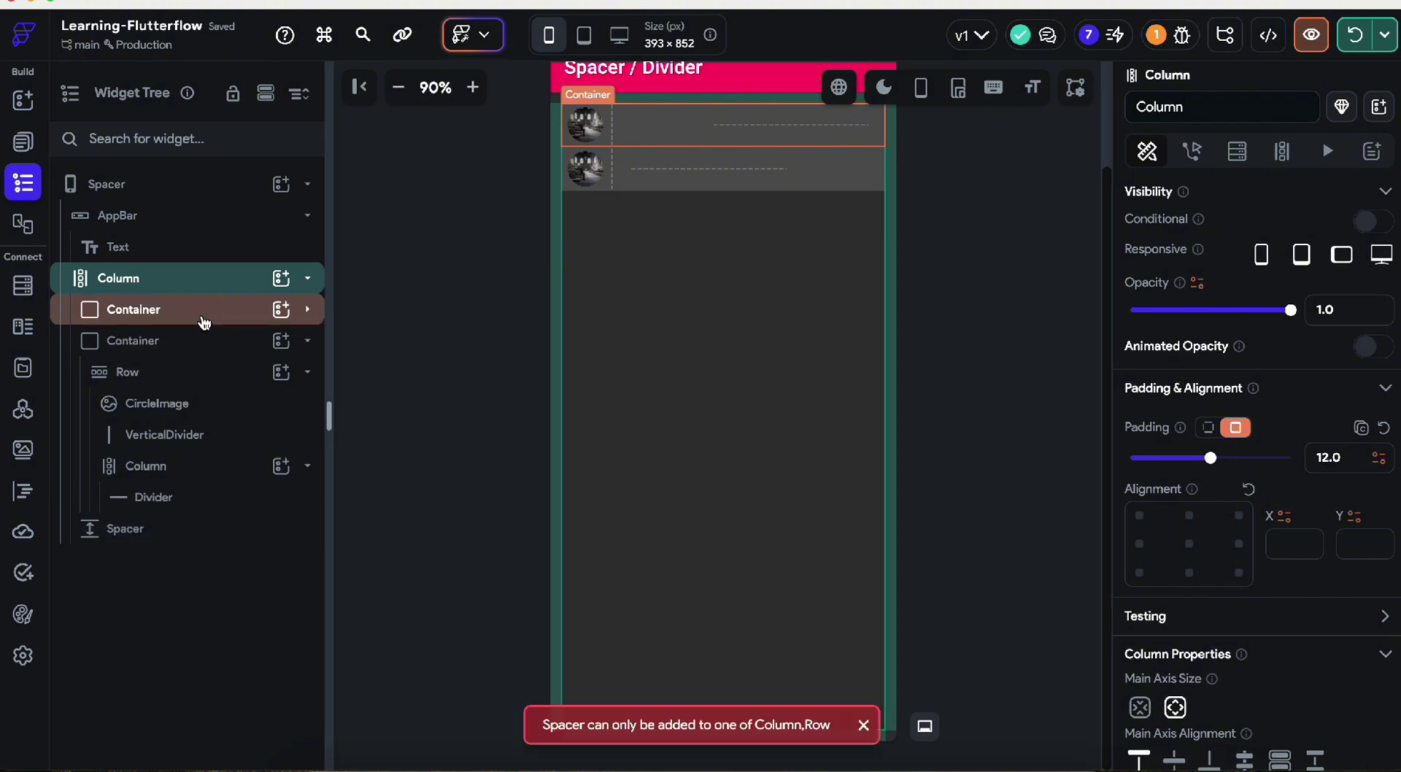
drag(141, 530, 172, 319)
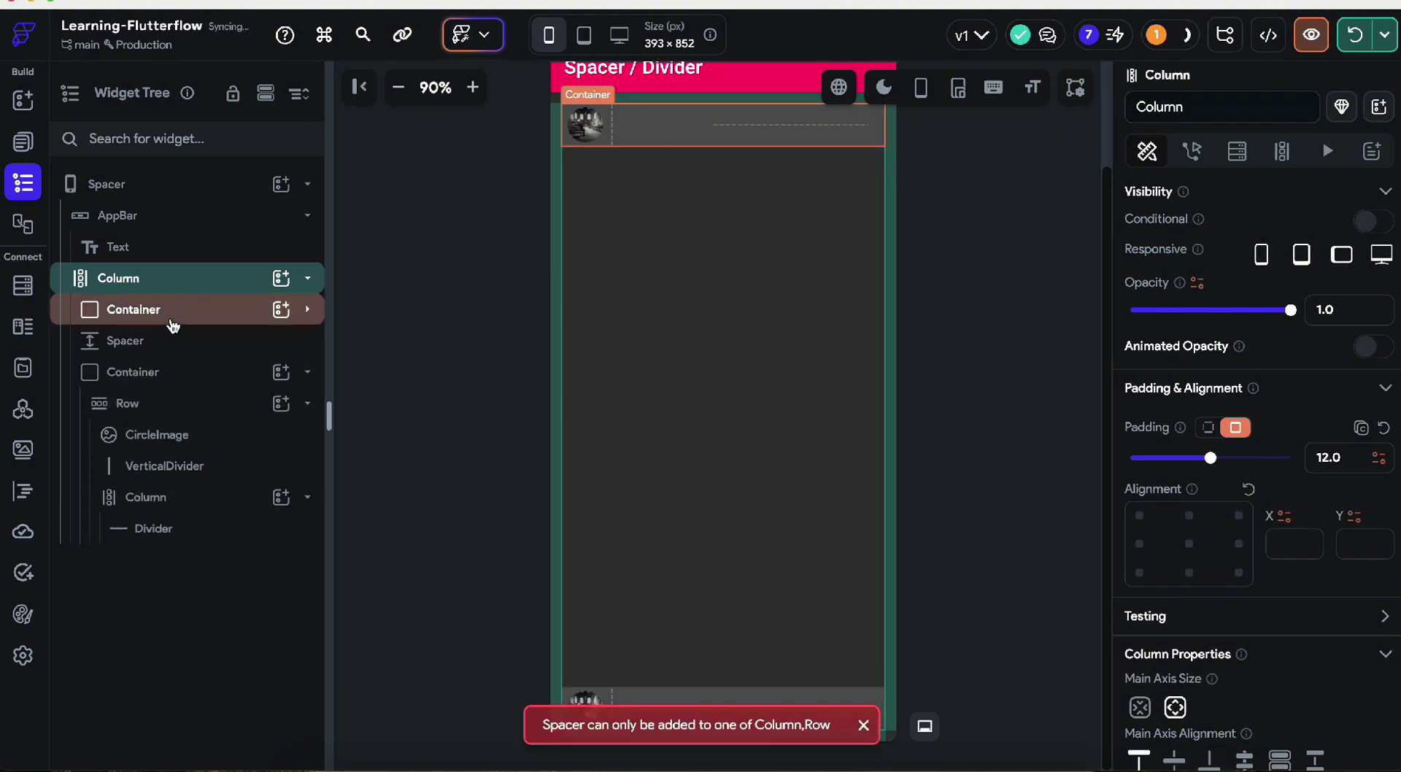
click(948, 475)
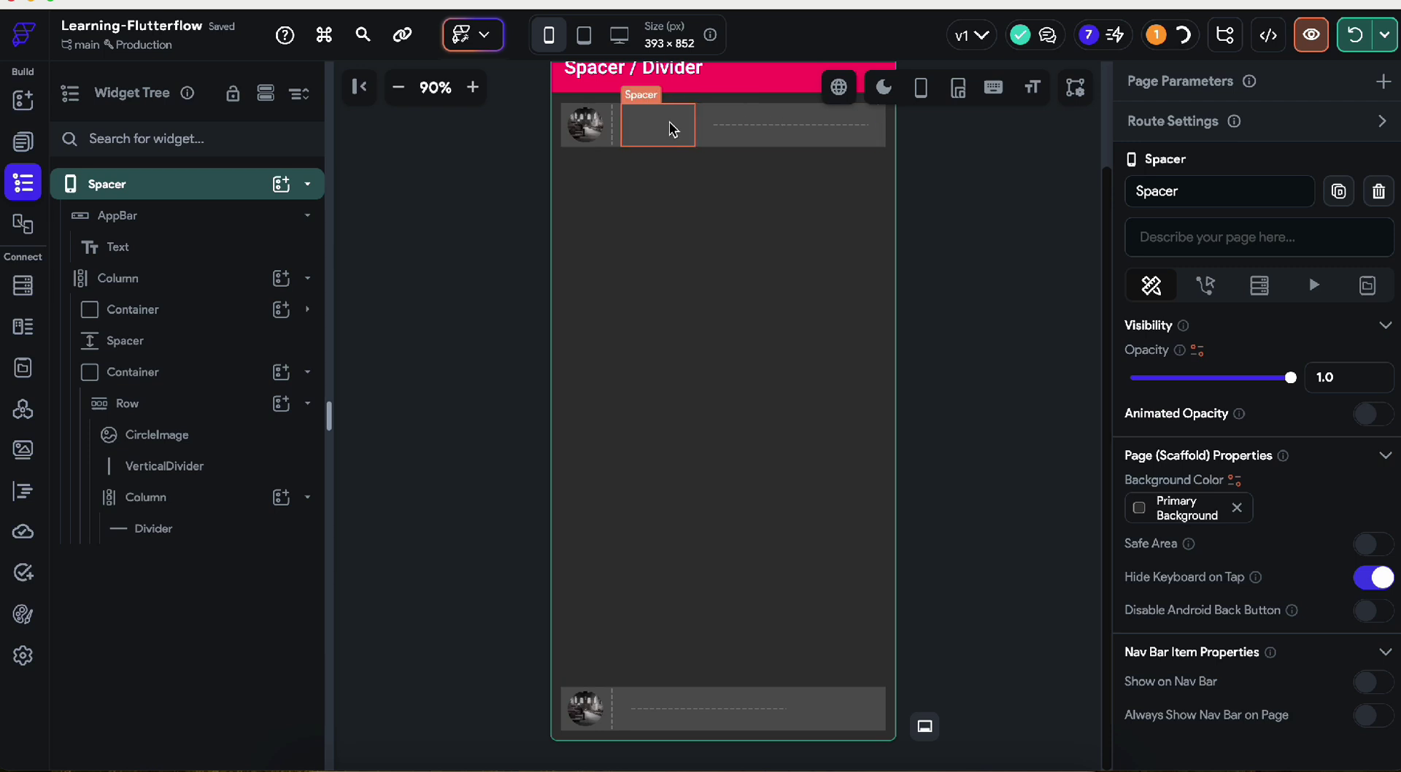
Step: Copy the top row's Spacer into the lower container's Row and move it between the circle image and the vertical divider
click(662, 139)
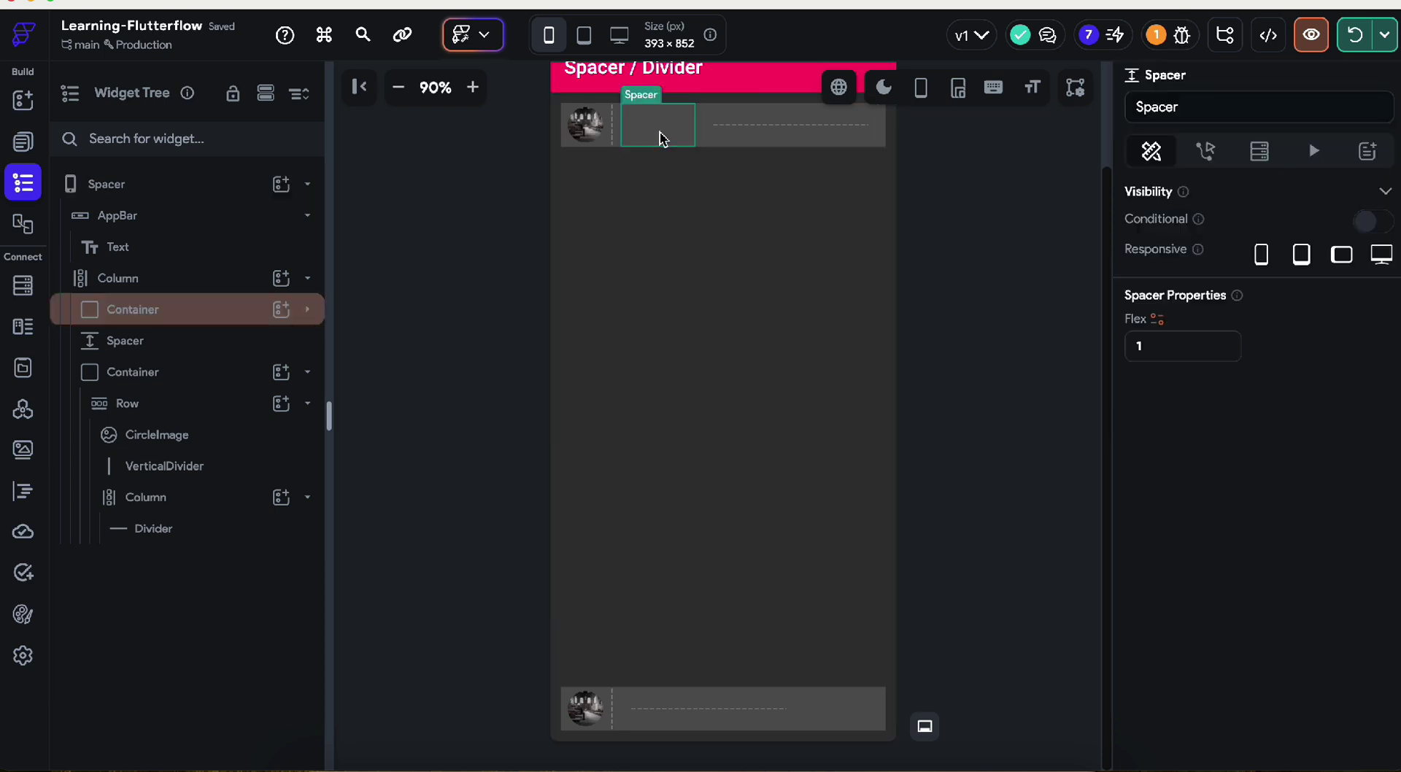
key(ctrl+c)
click(840, 715)
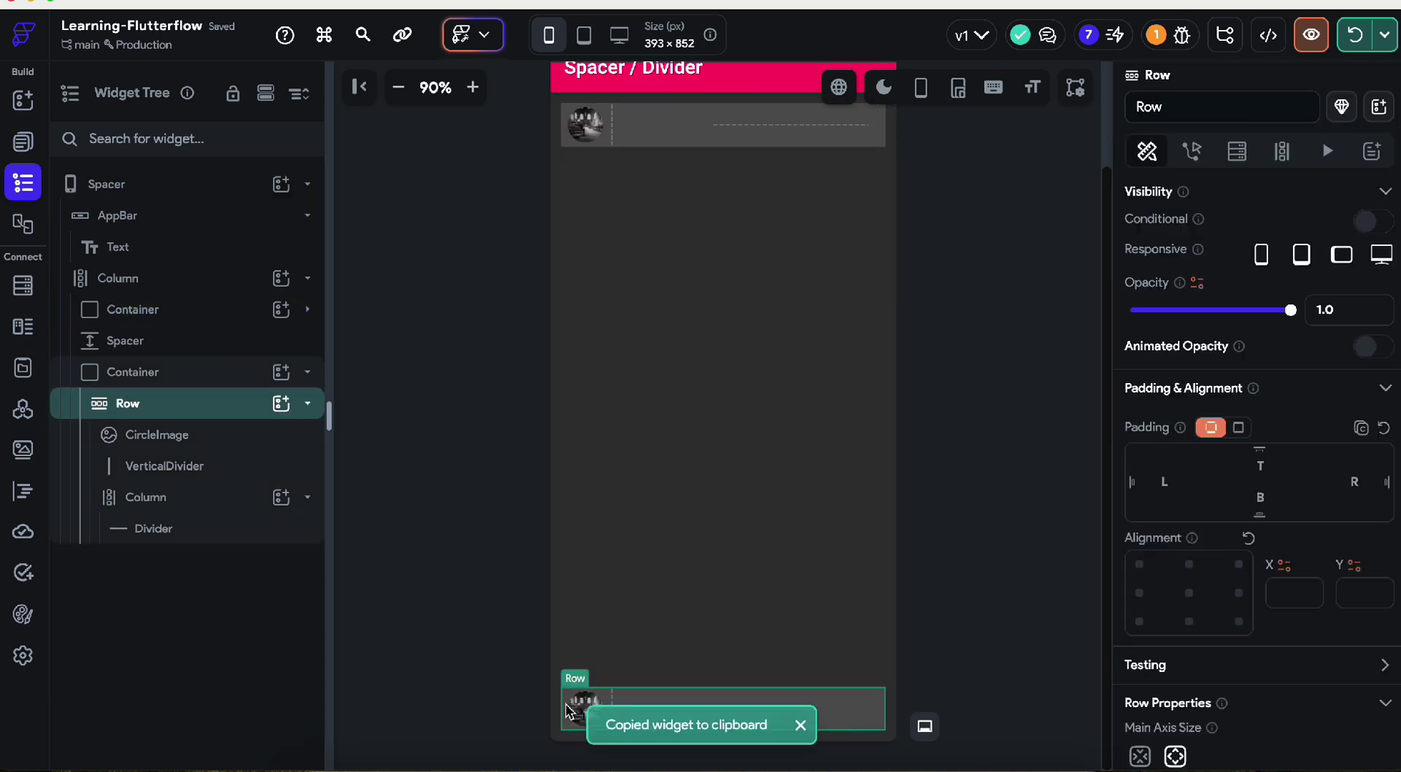
key(ctrl+v)
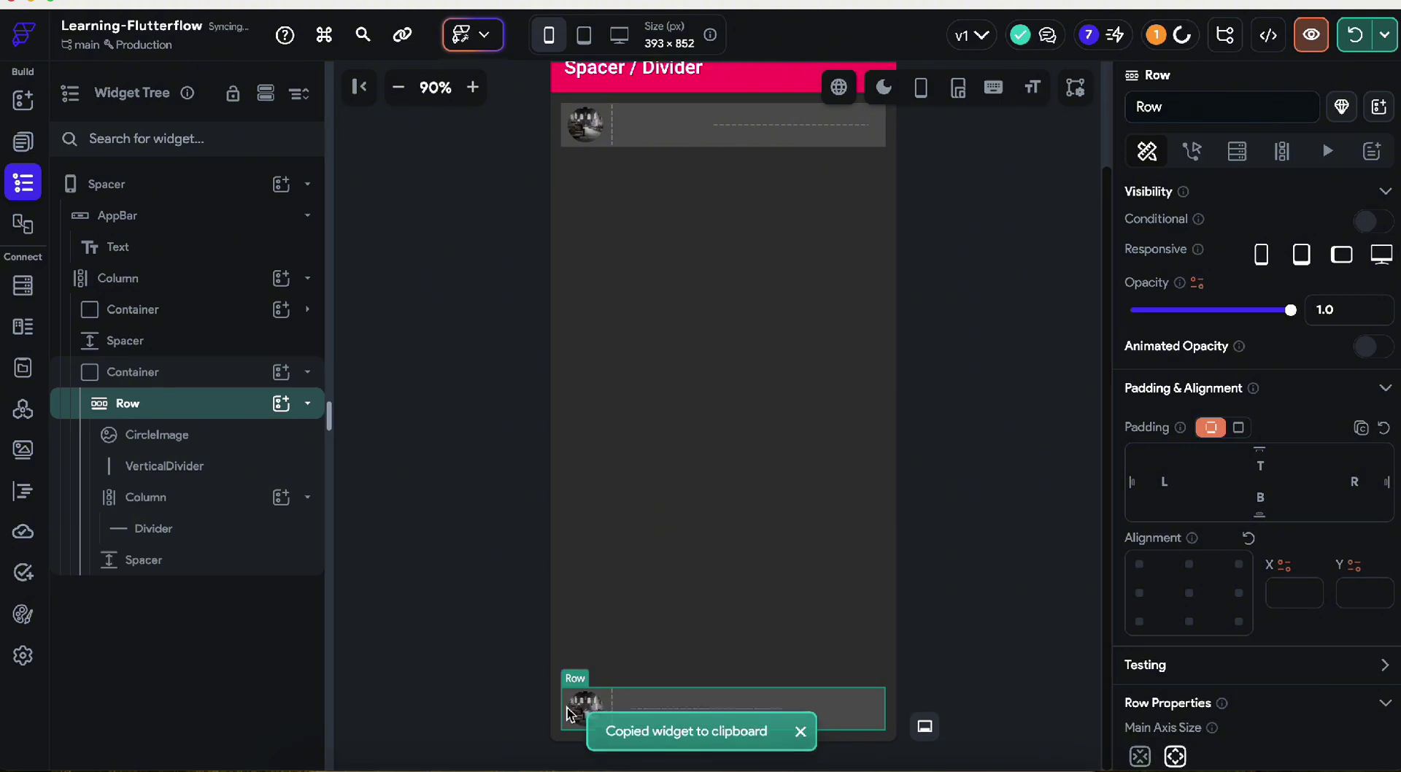
click(842, 710)
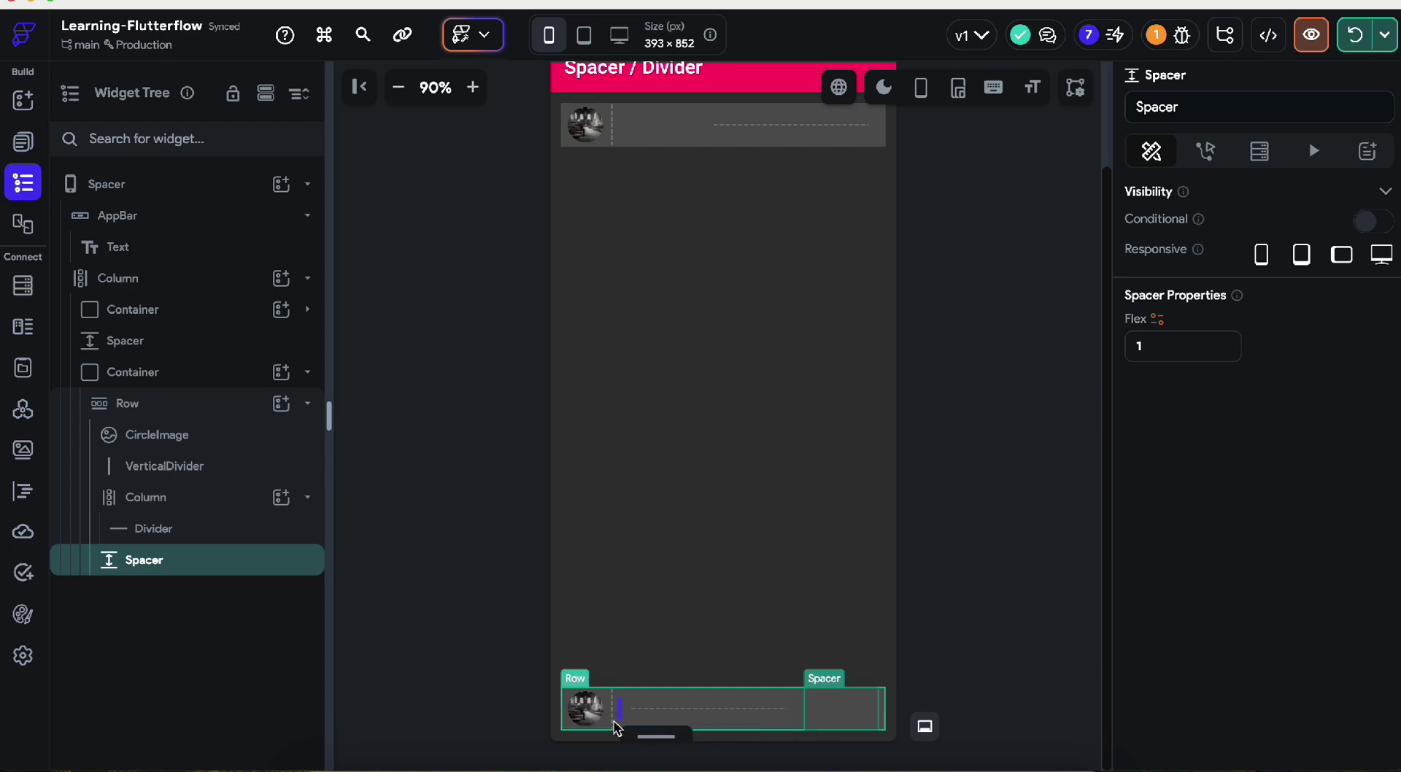
drag(612, 727, 608, 726)
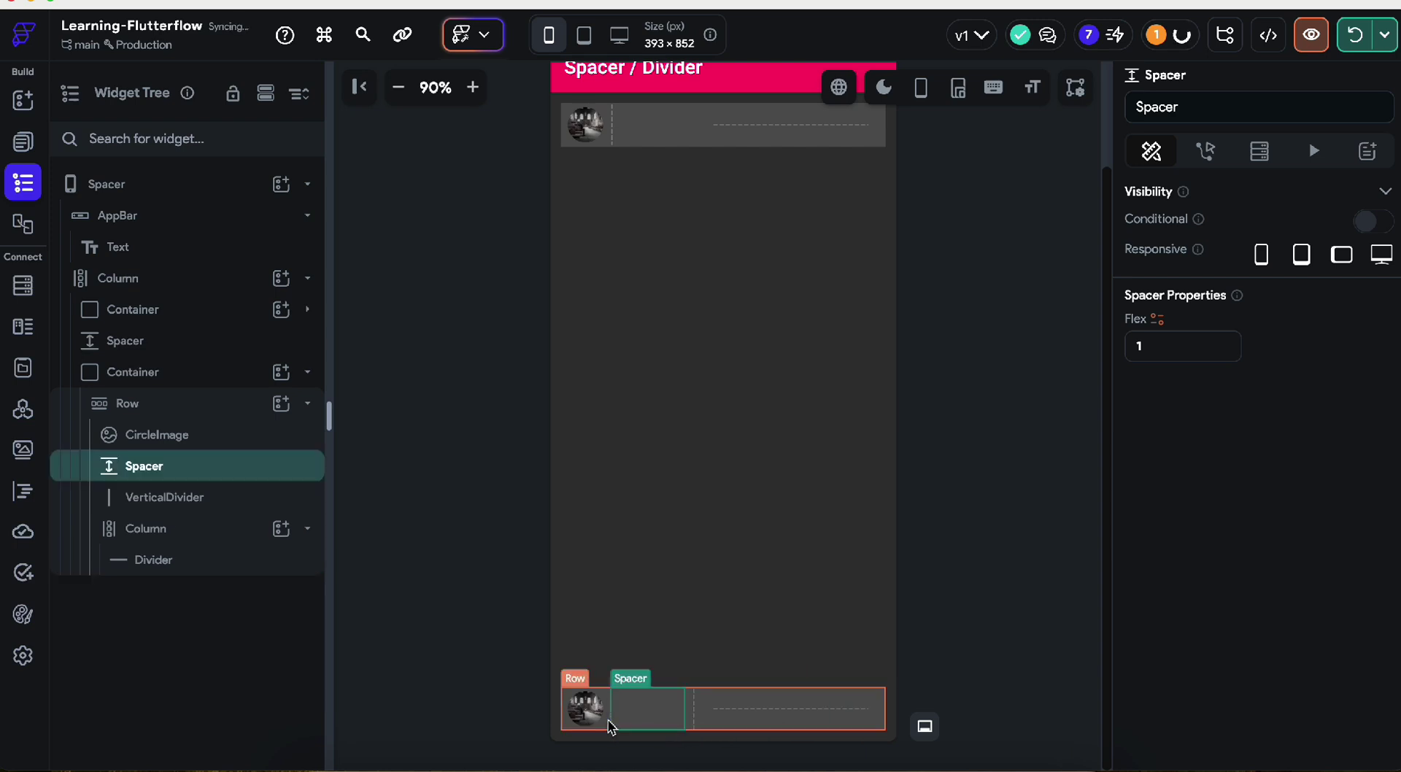
Step: Delete the Column holding the dashed divider from the lower container's Row
click(909, 634)
click(645, 725)
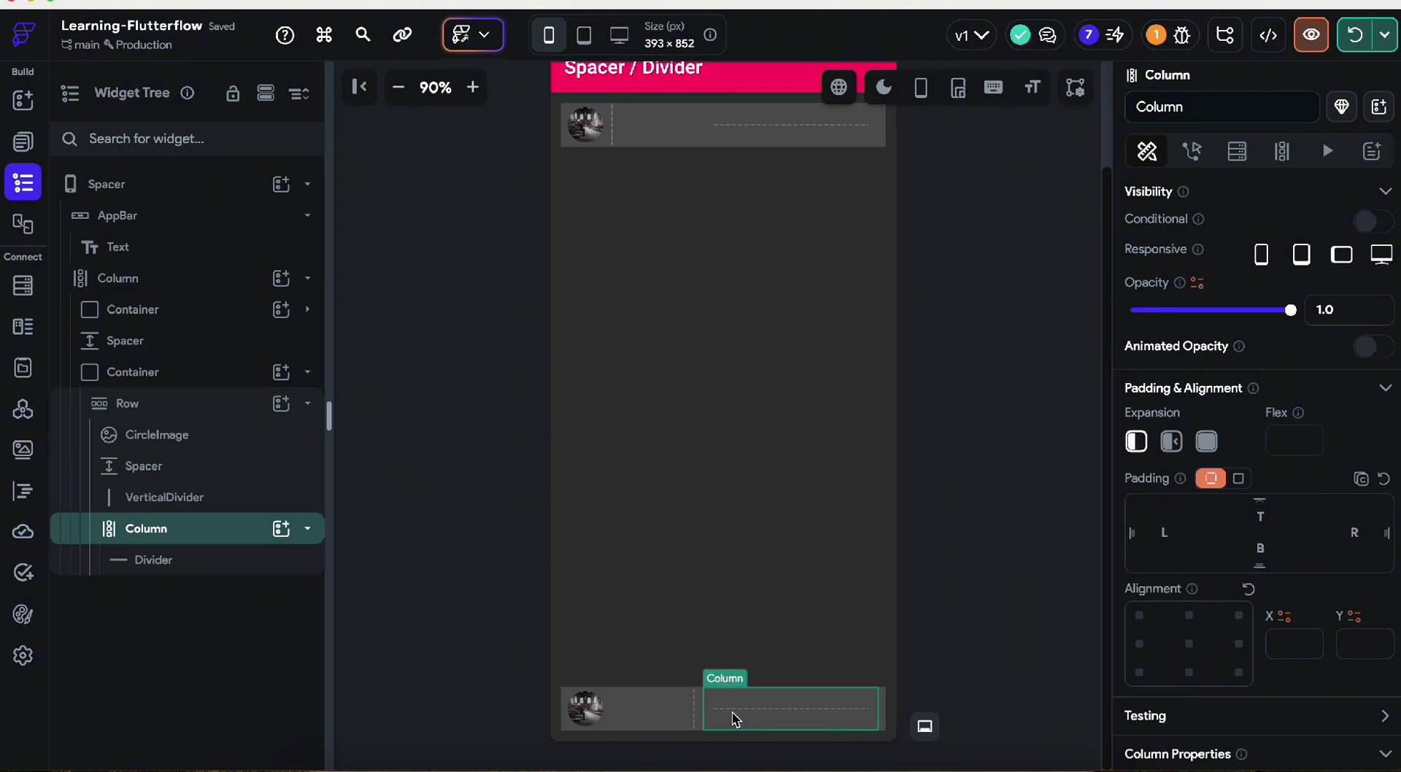
key(Delete)
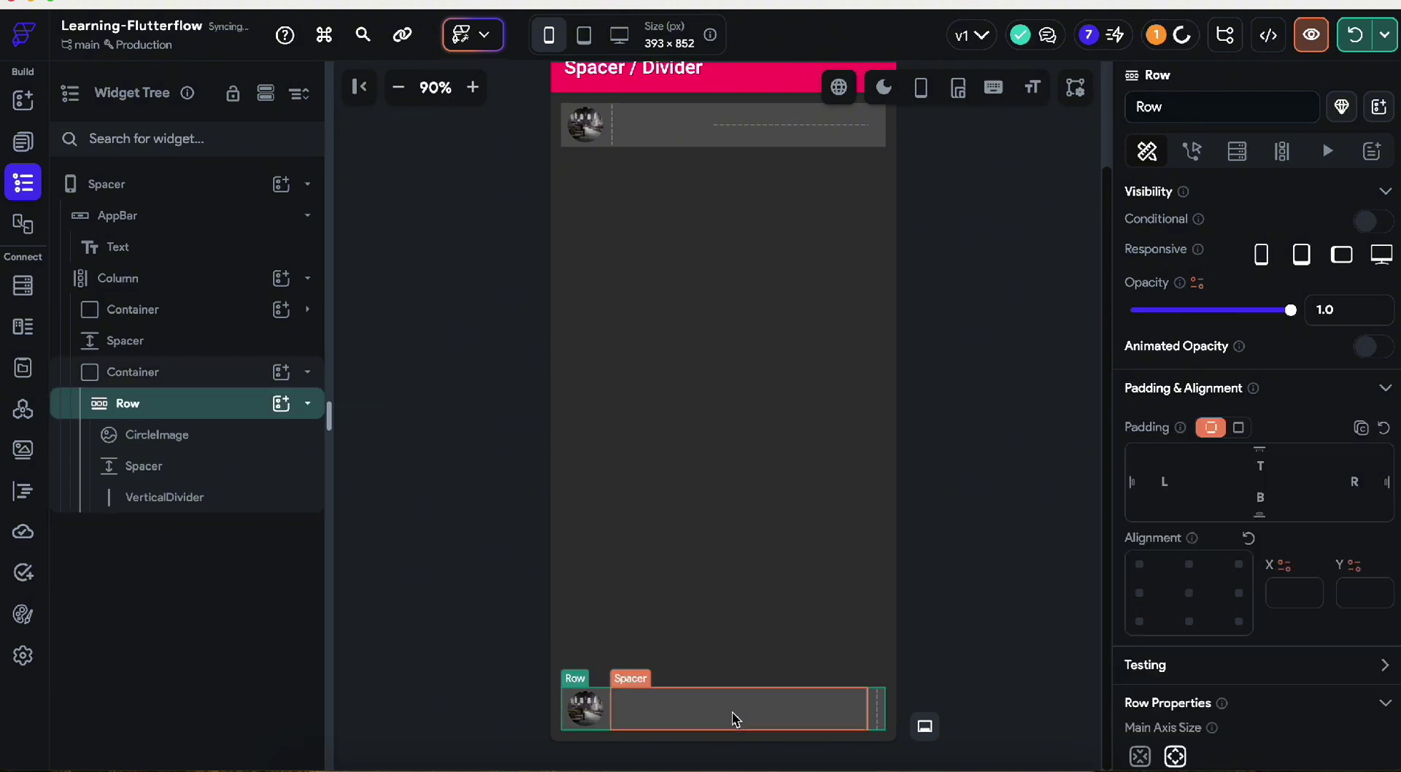
Step: Try Flex values 4 and 888 on the lower row's Spacer, and leave its Flex empty
click(632, 719)
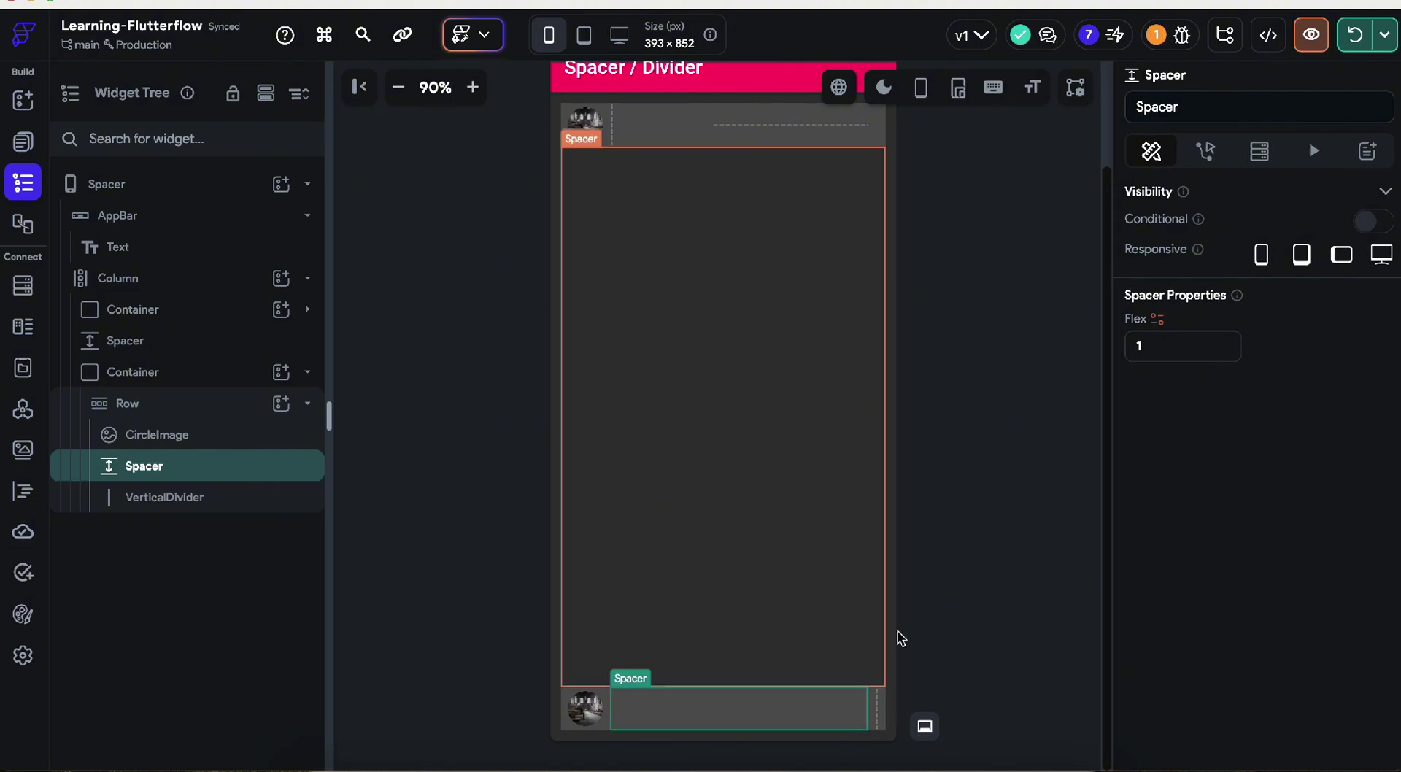
click(1154, 349)
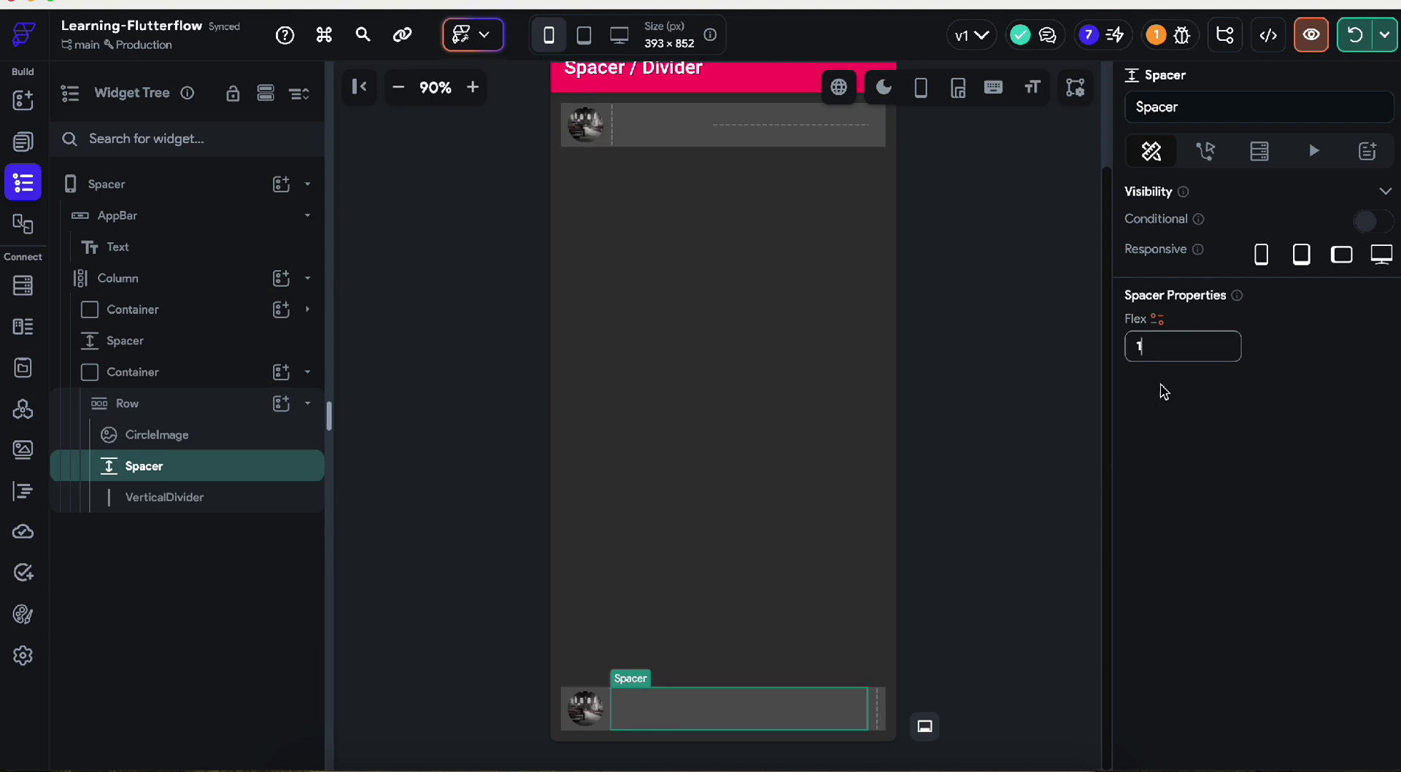
key(BackSpace)
text(4)
key(BackSpace)
text(888)
key(BackSpace)
key(BackSpace)
key(BackSpace)
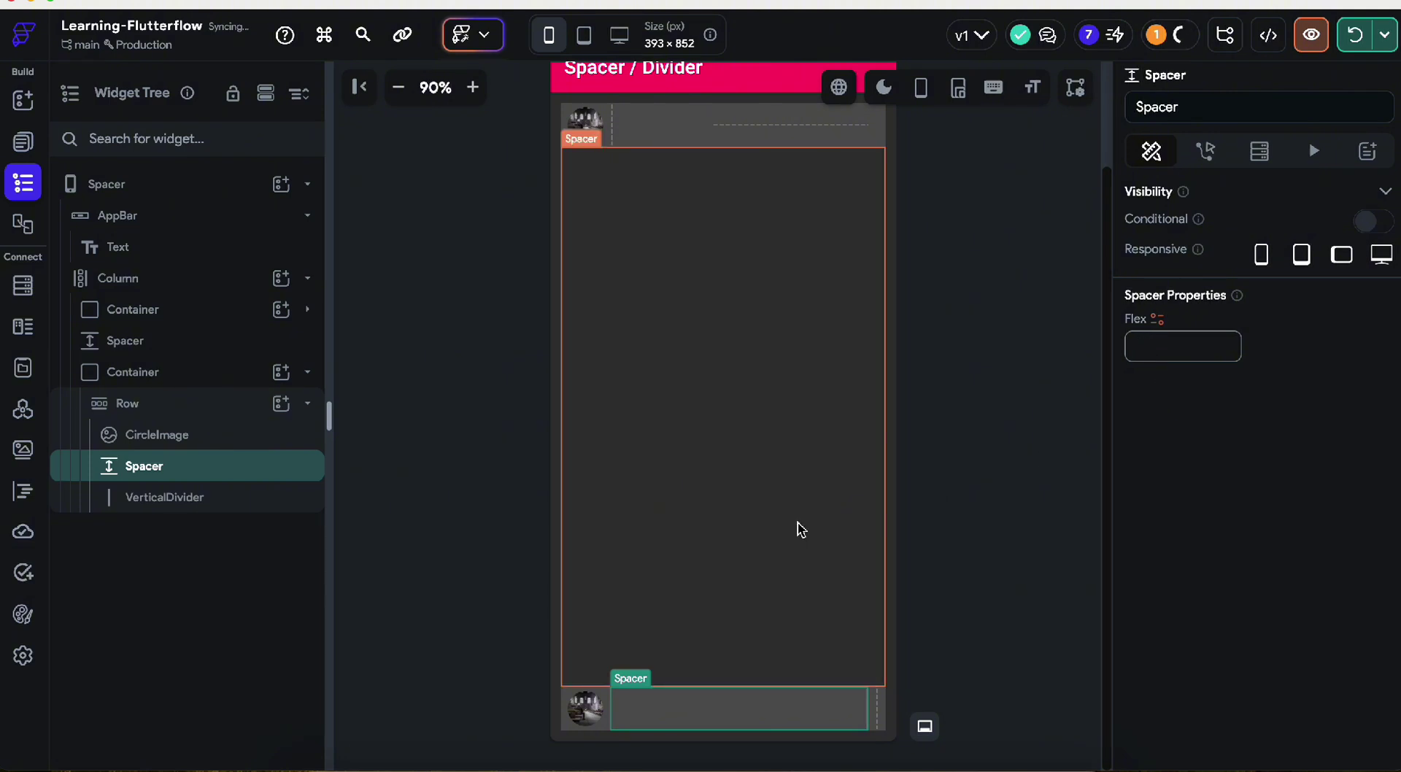
Step: Duplicate the Spacer in the lower Row and move the copy behind the vertical divider
click(638, 713)
key(super+d)
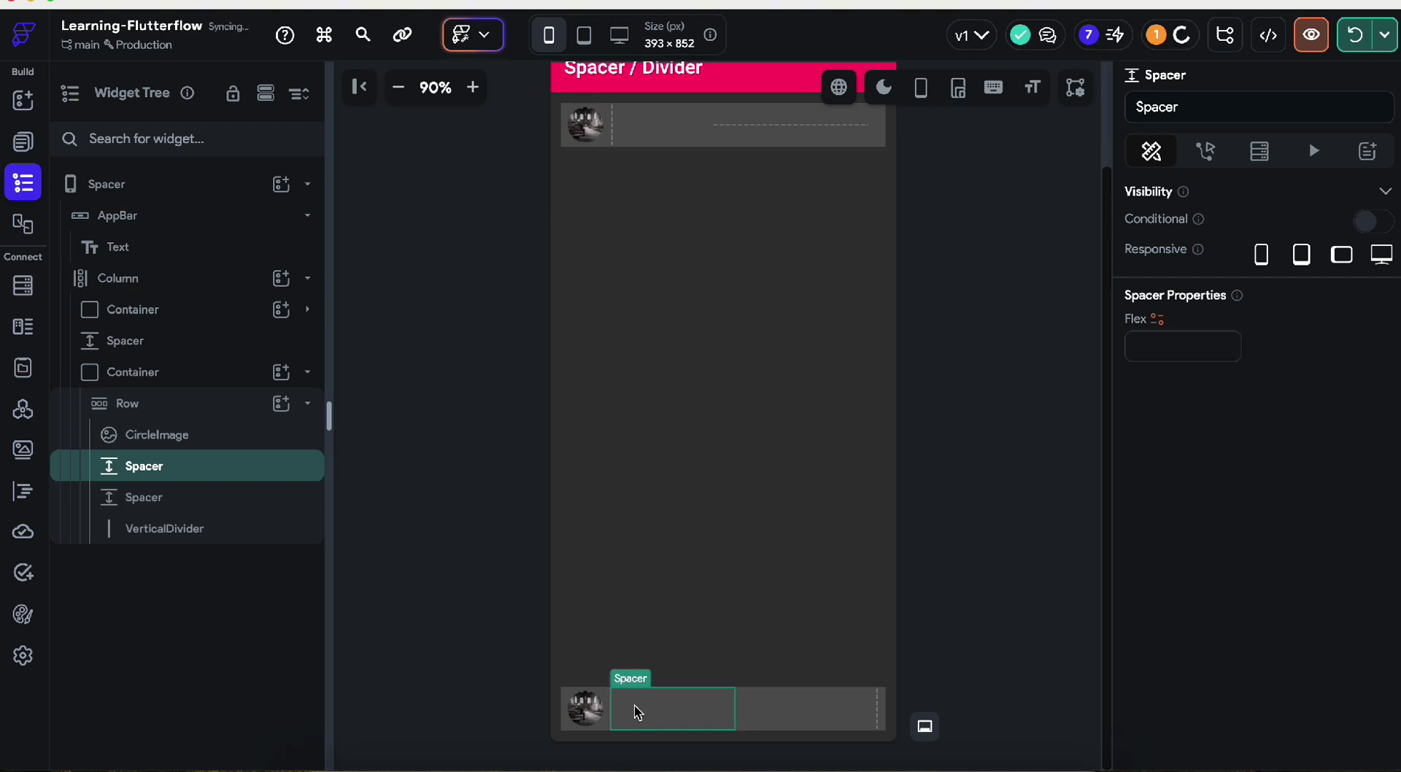
click(829, 724)
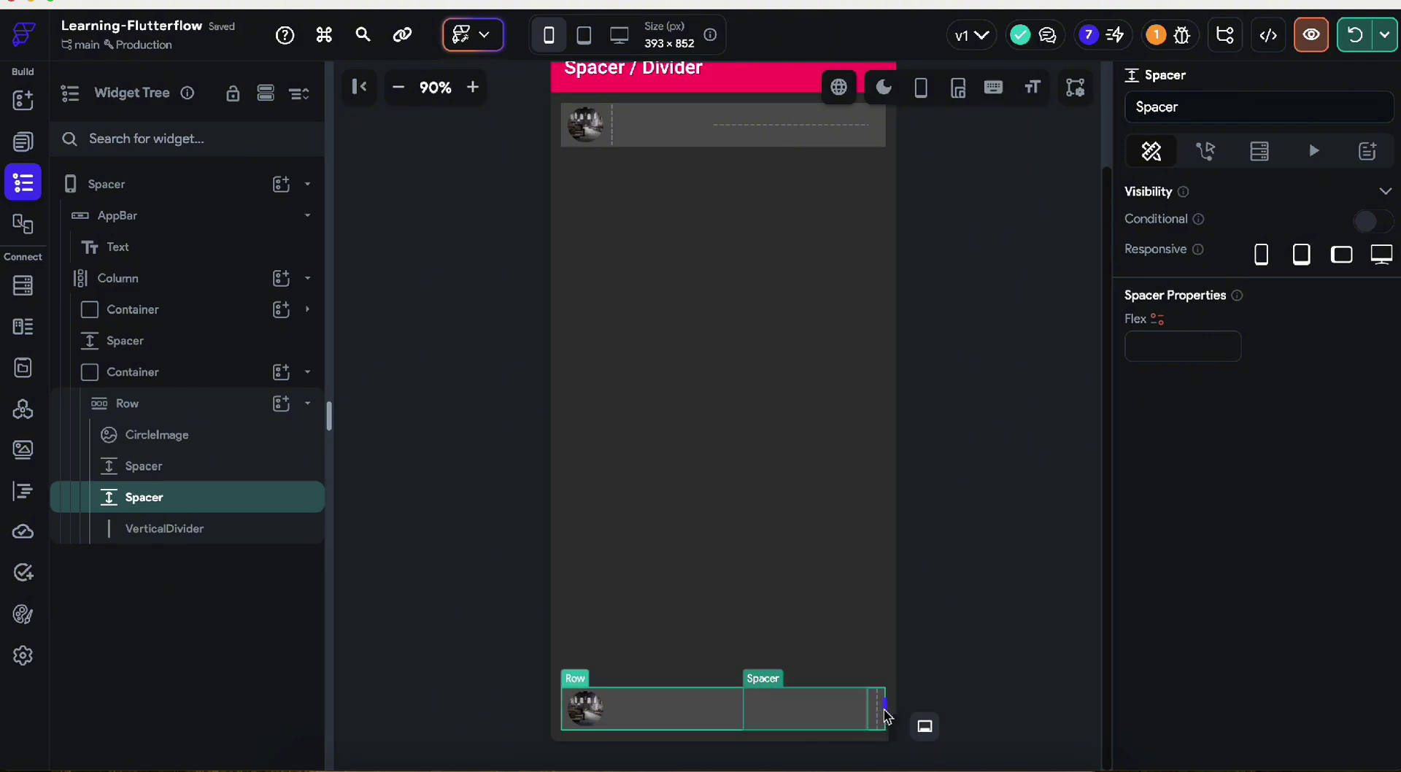
drag(885, 711, 884, 712)
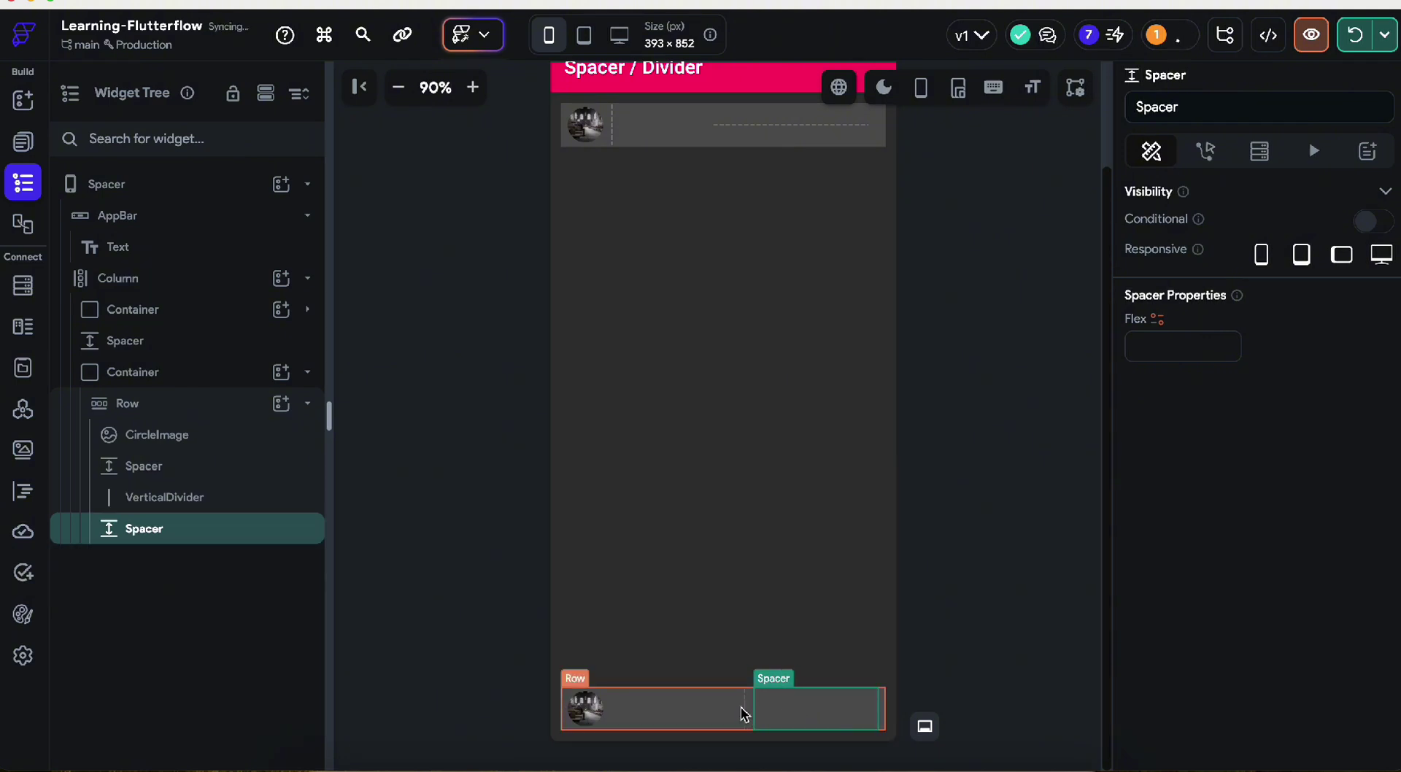
click(1005, 610)
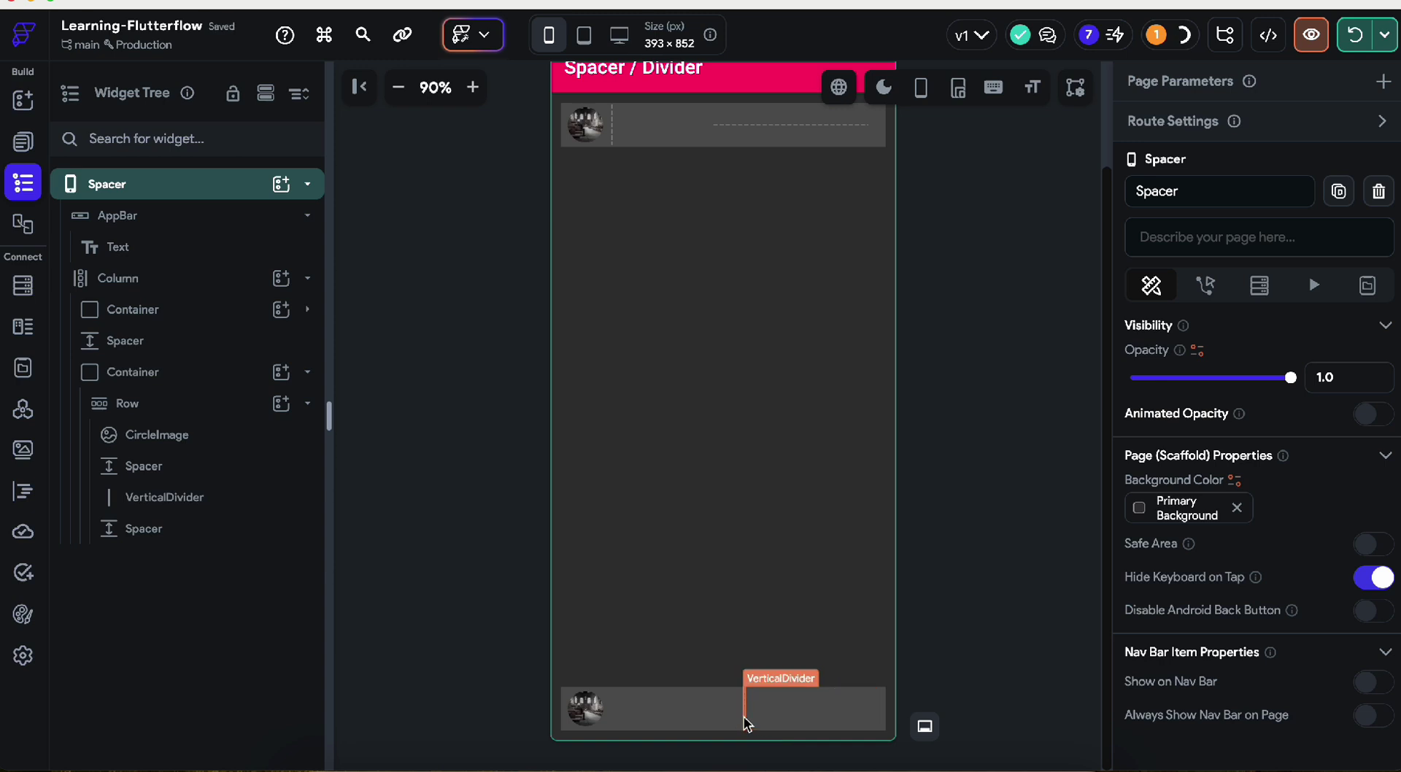
Step: Try Flex 2 on the Spacer between the circle image and vertical divider, and set it to 5
click(745, 719)
click(725, 726)
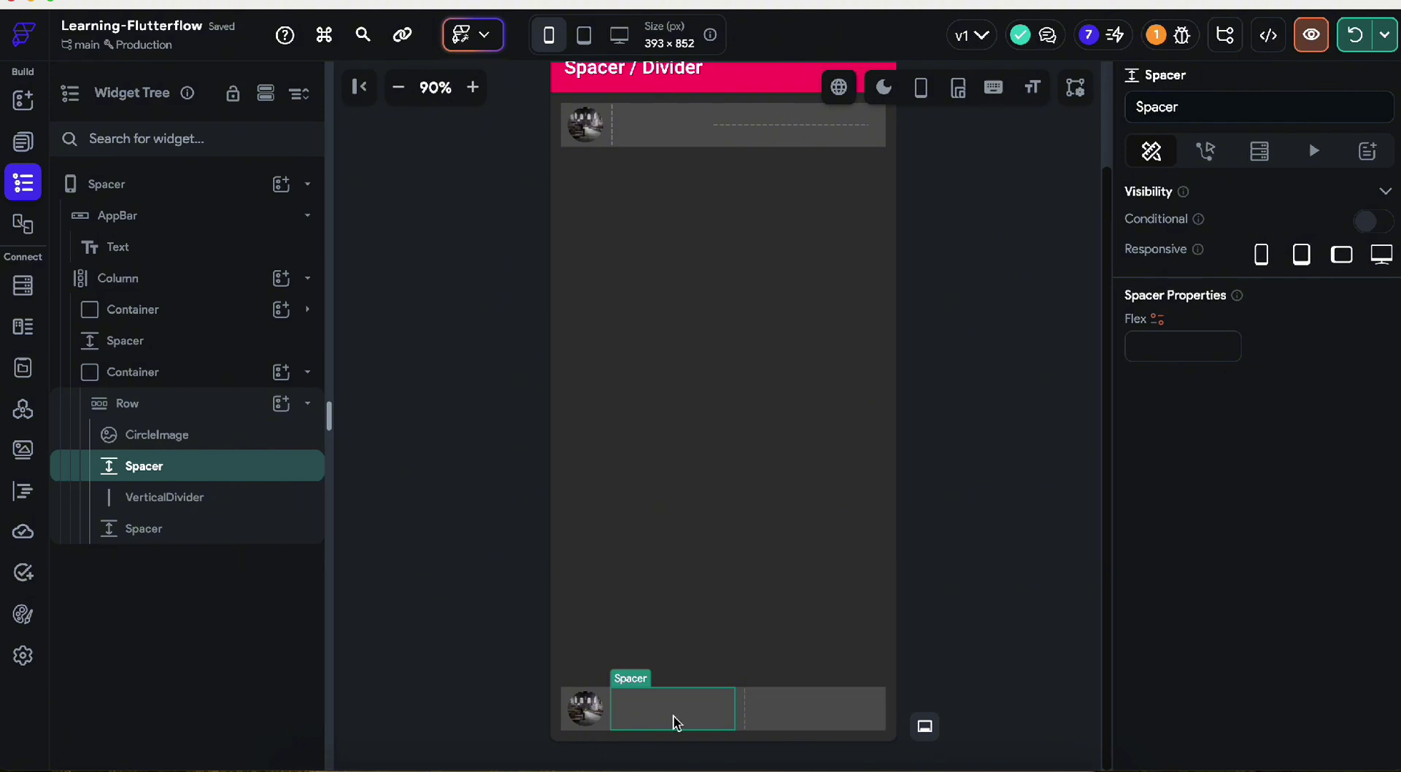
click(1161, 348)
text(2)
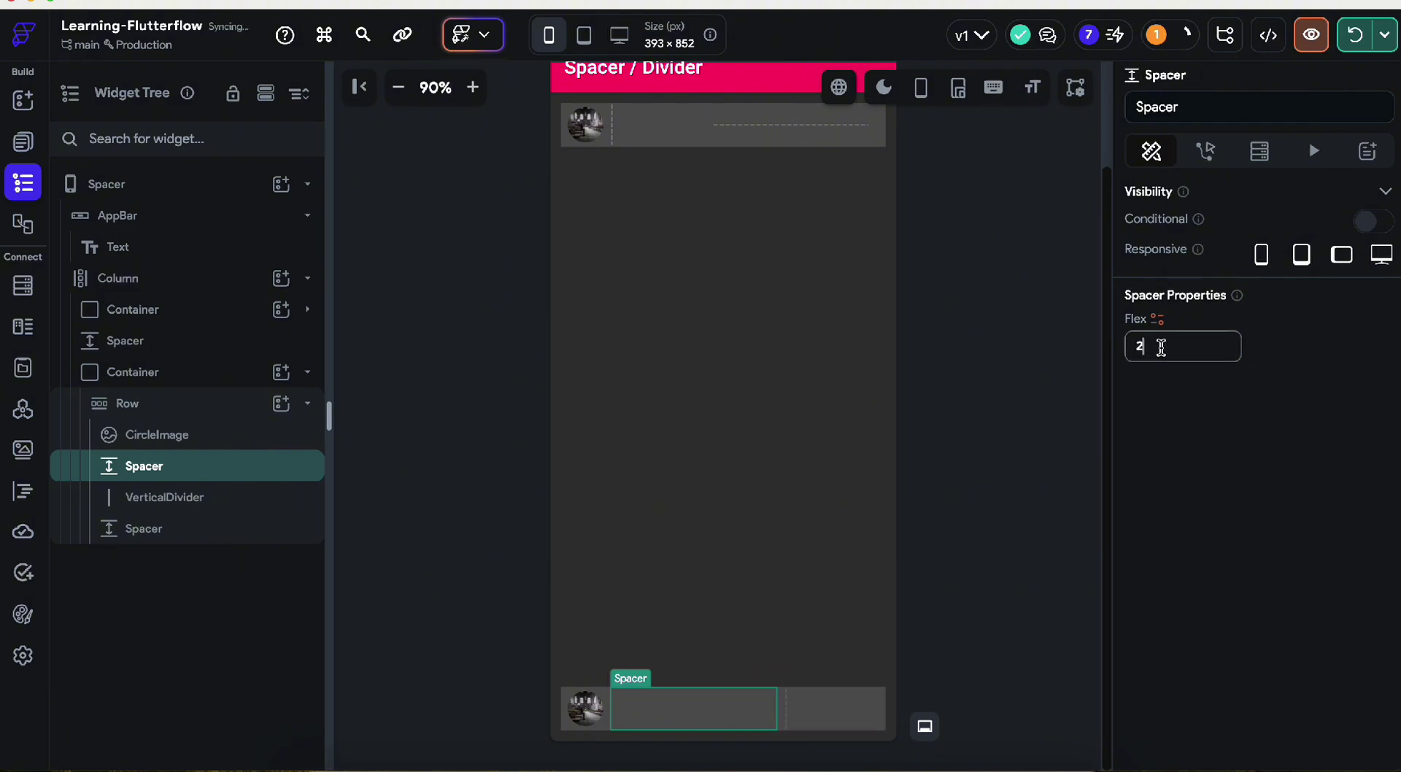
key(Return)
drag(1150, 340, 1115, 347)
text(5)
click(858, 708)
click(1011, 631)
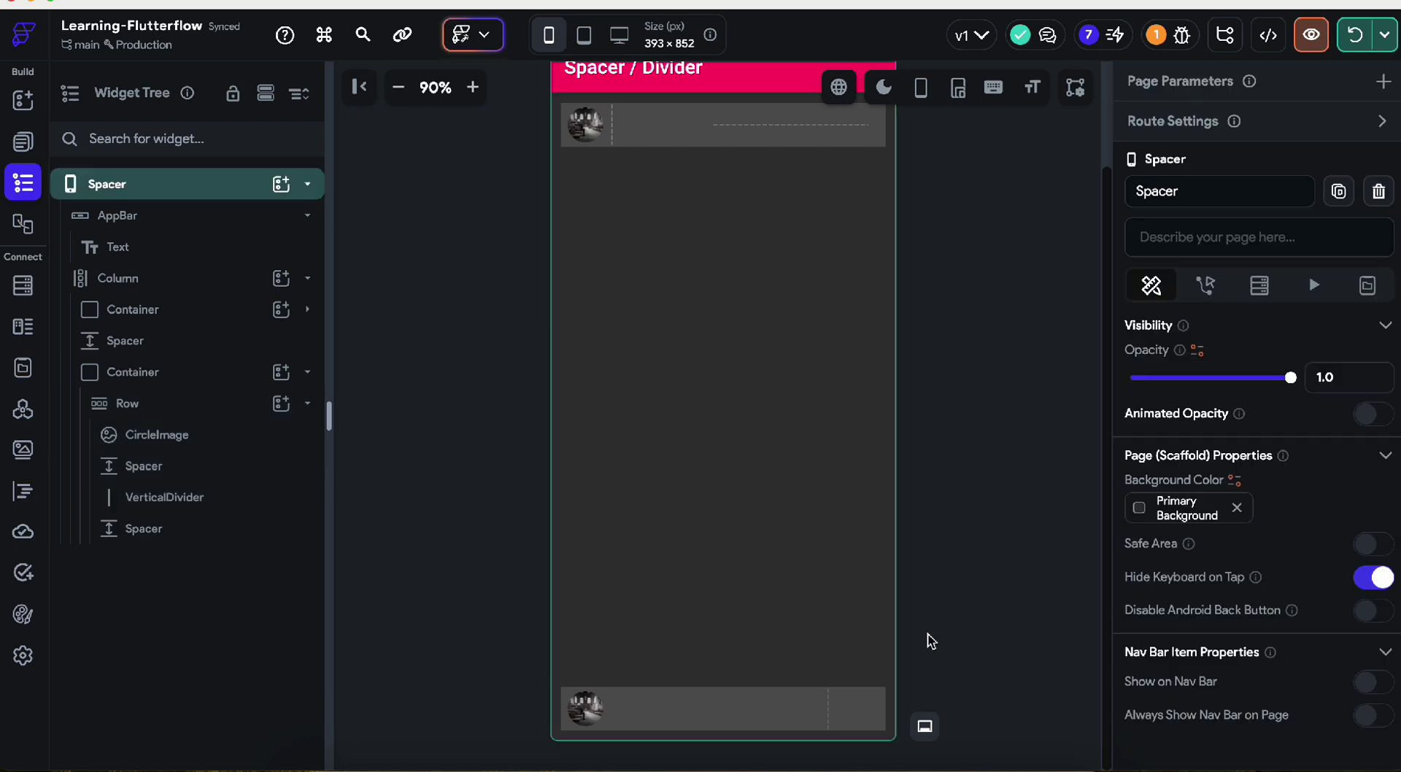
Step: Review the Spacer page's layout and the Spacer and Divider widgets among the palette's layout elements
scroll(650, 484, up, 2)
scroll(650, 485, down, 2)
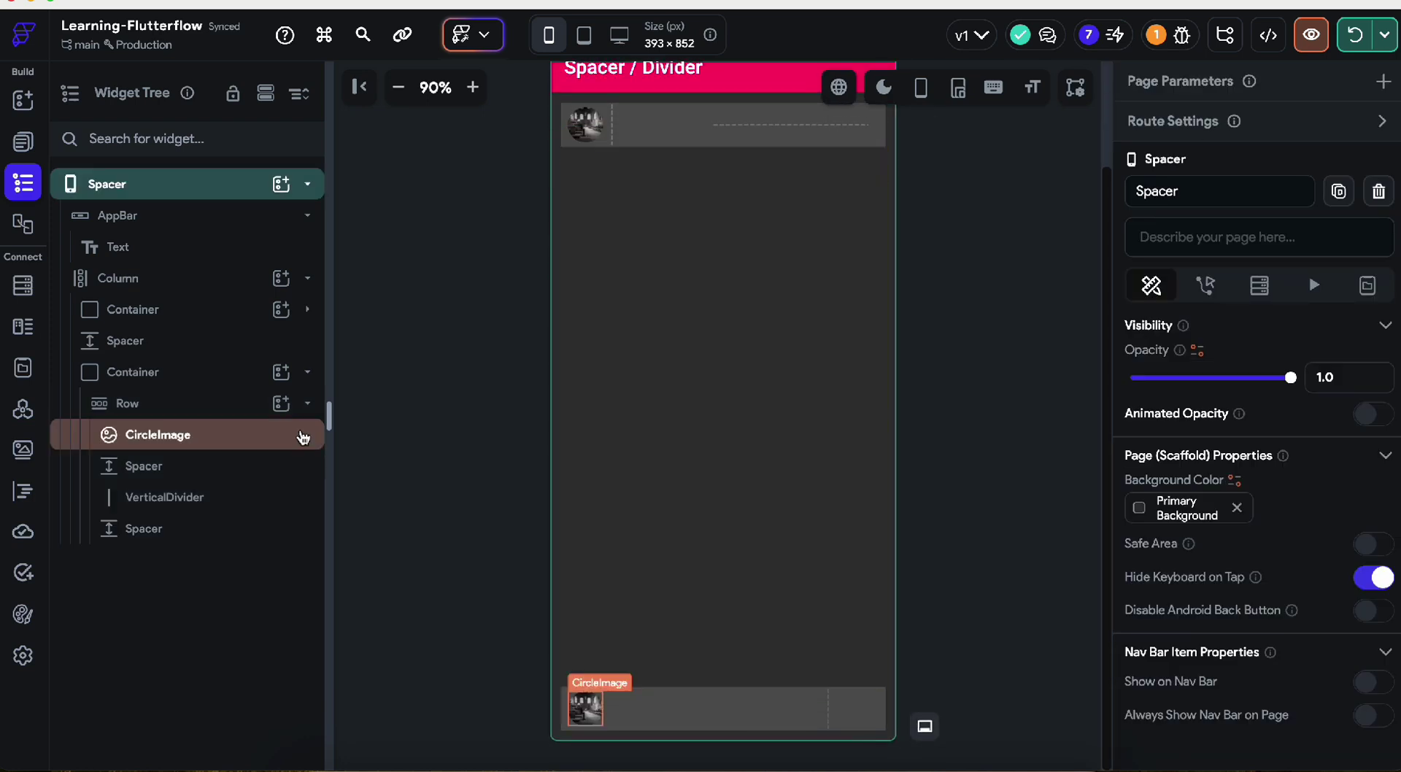
scroll(781, 345, up, 2)
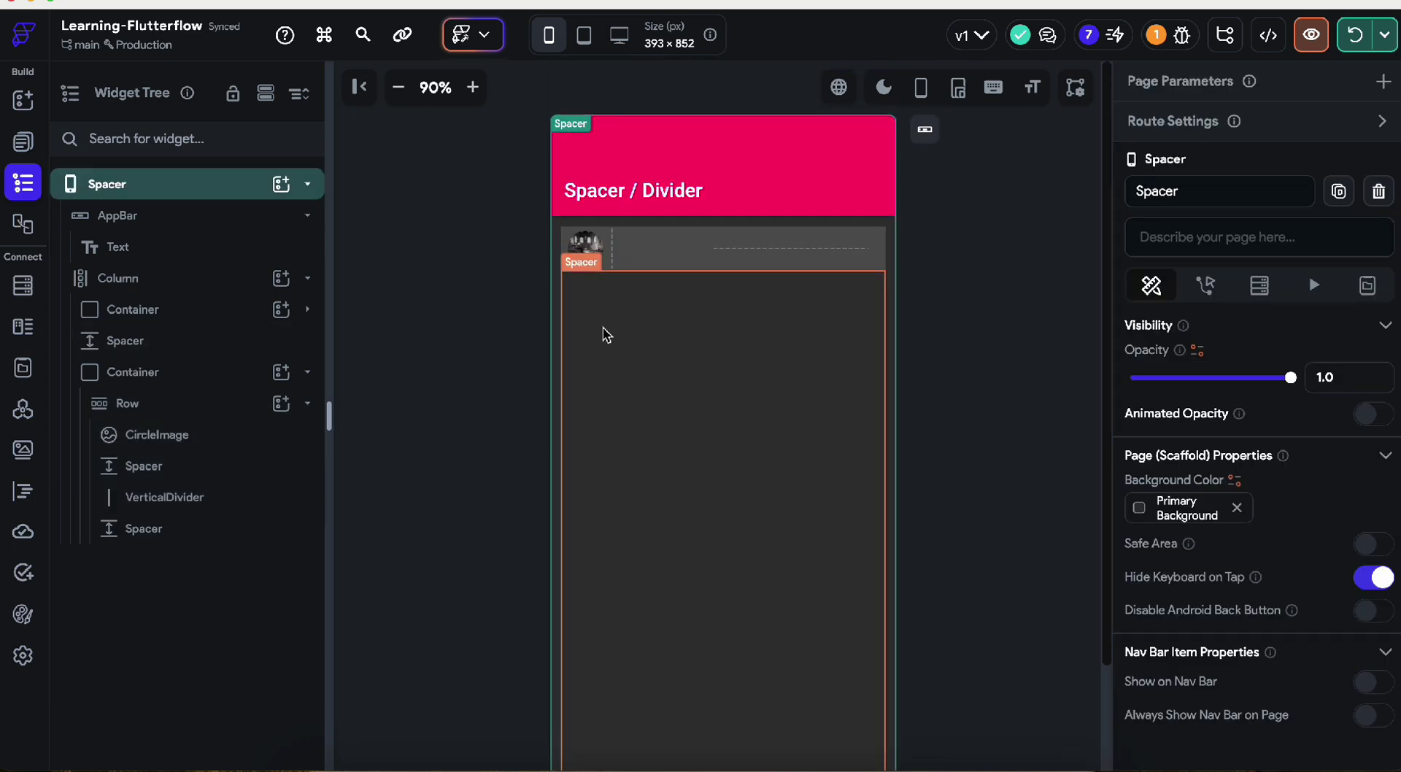
click(22, 141)
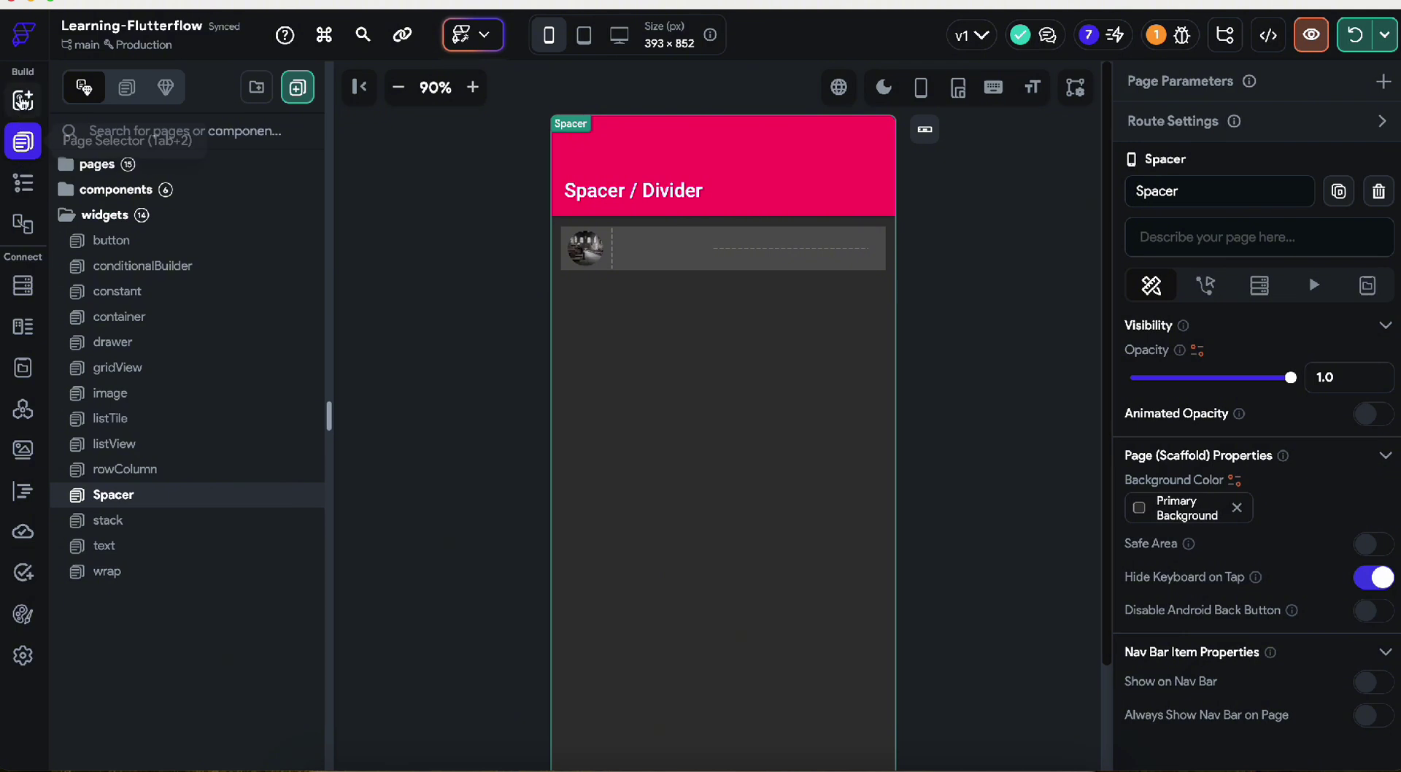
click(23, 100)
scroll(250, 495, down, 2)
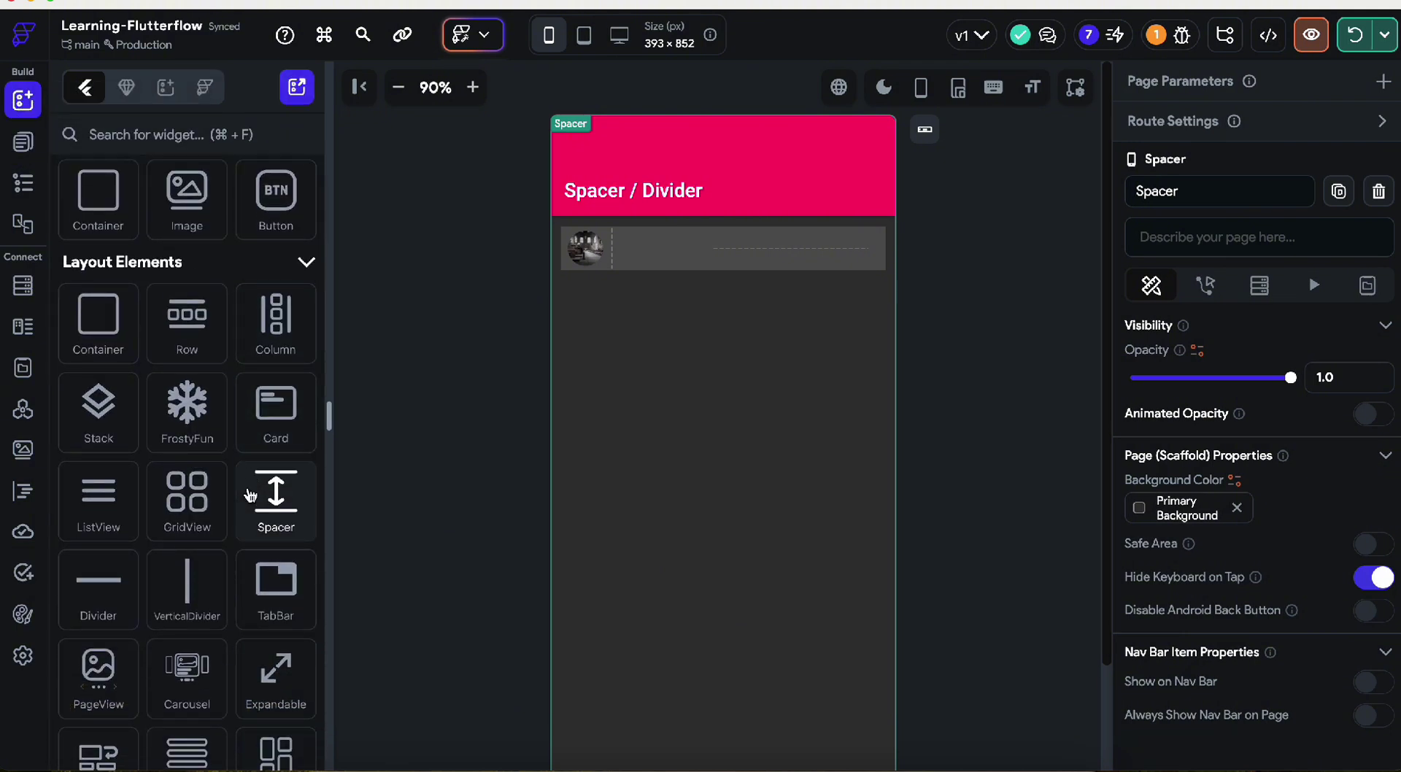
drag(250, 496, 738, 412)
scroll(716, 510, down, 2)
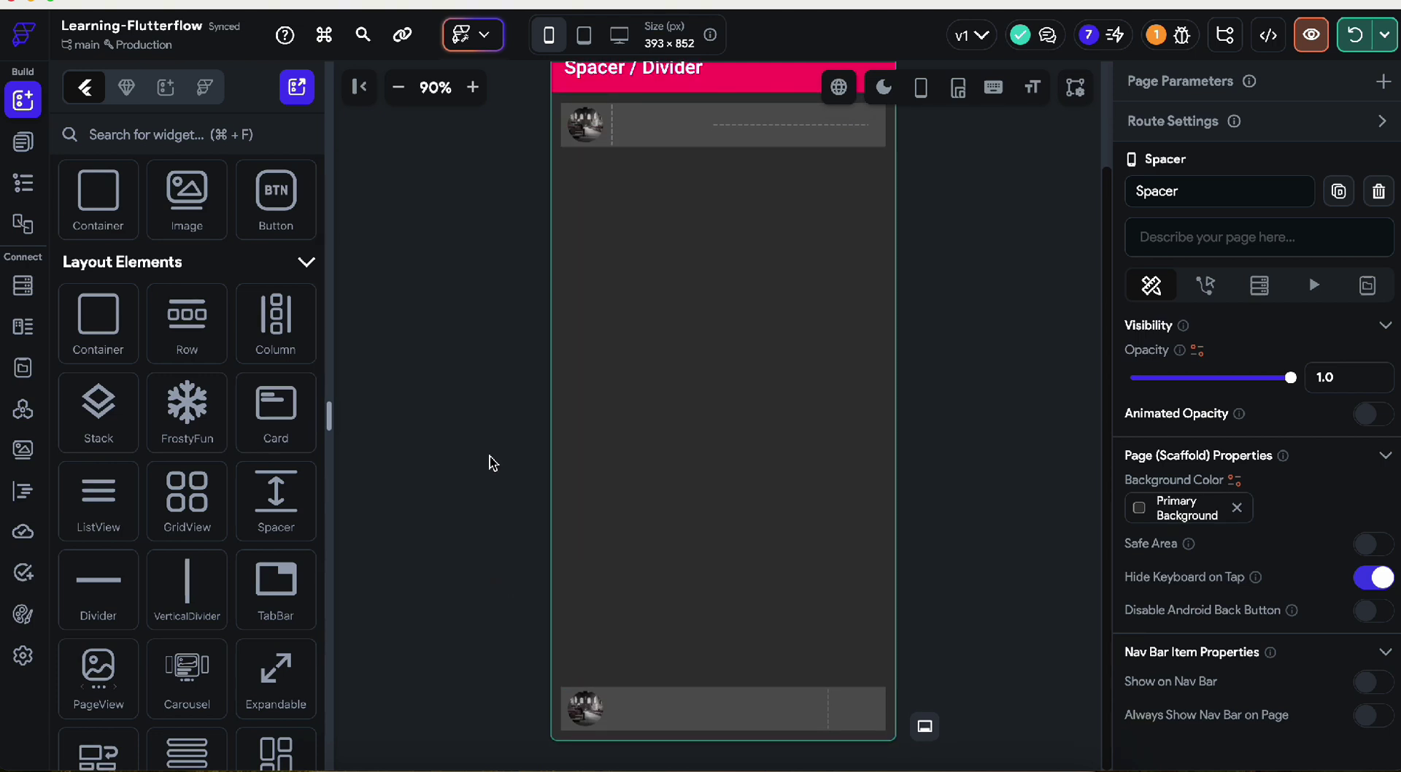
scroll(490, 462, up, 2)
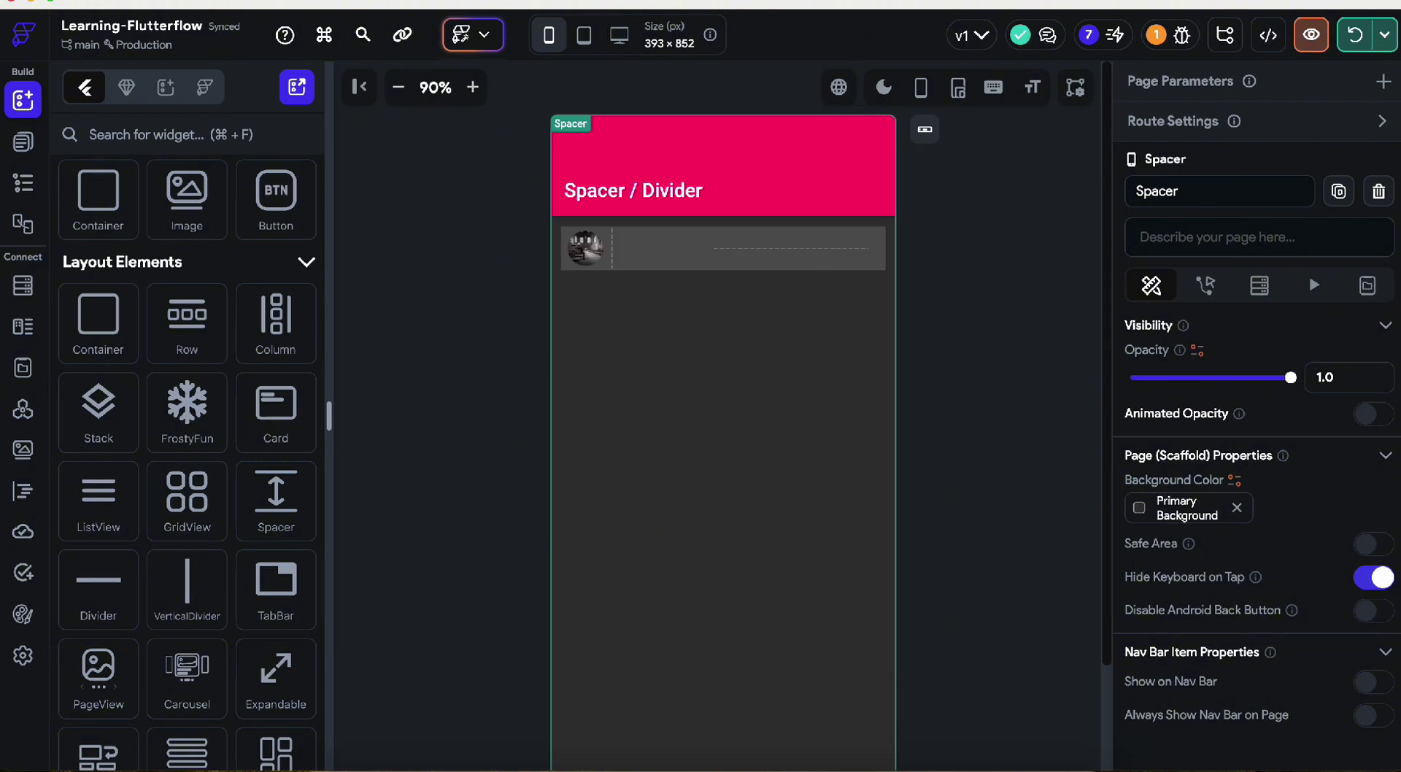